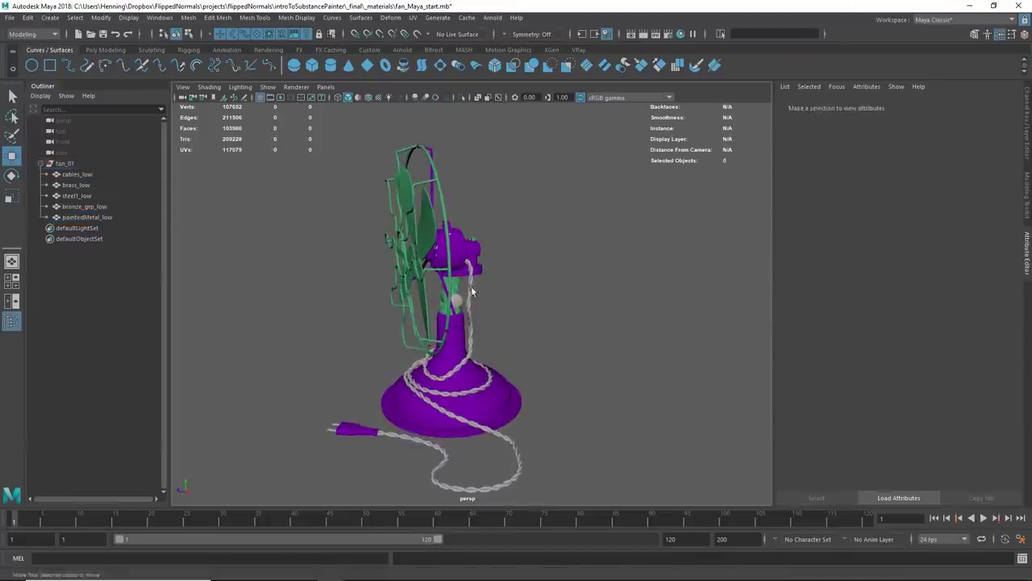
Assign a new Lambert material to the fan's twisted cable mesh and make its color yellow.
left_click(472, 291)
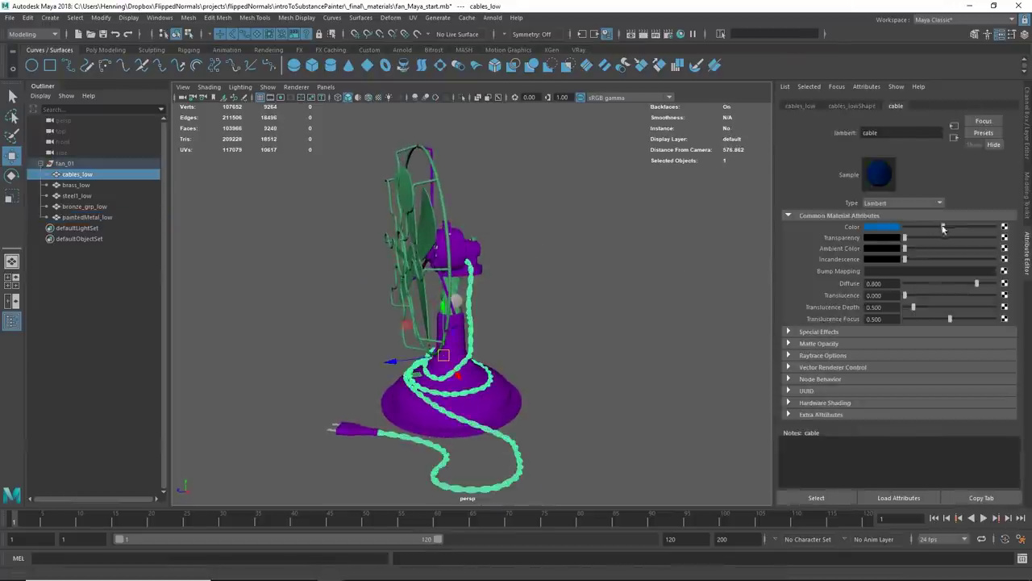
right_click_drag(472, 288, 575, 545)
left_click(867, 211)
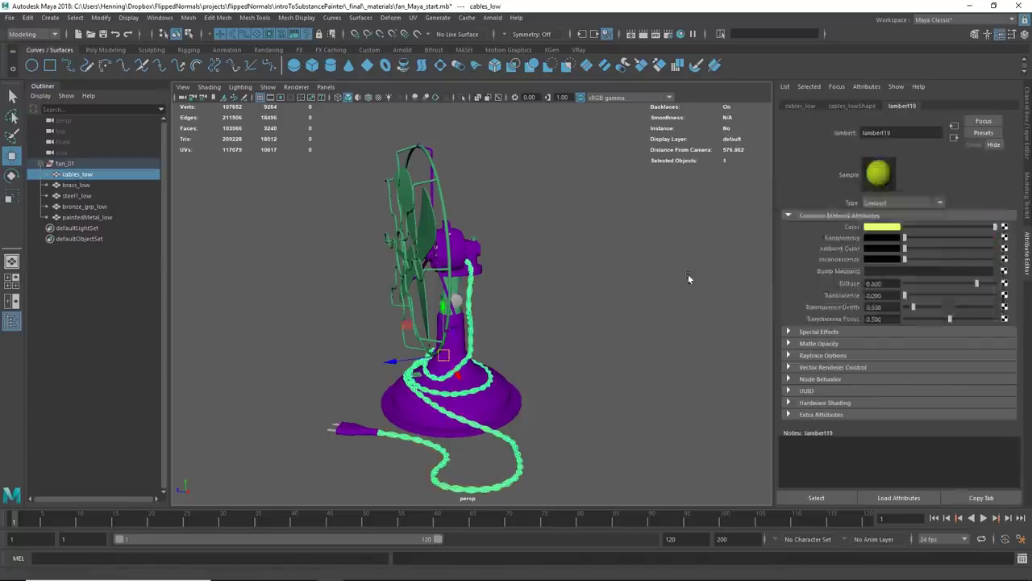
left_click(686, 279)
scroll(488, 274, "up", 5)
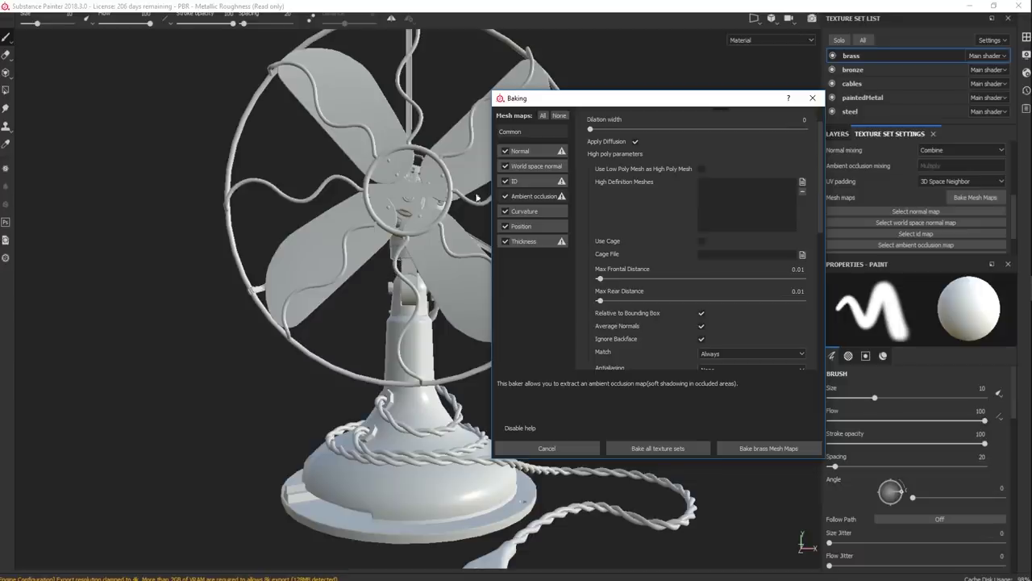
Add the fan's high-poly mesh file as the high definition mesh for baking.
left_click(802, 182)
double_click(604, 188)
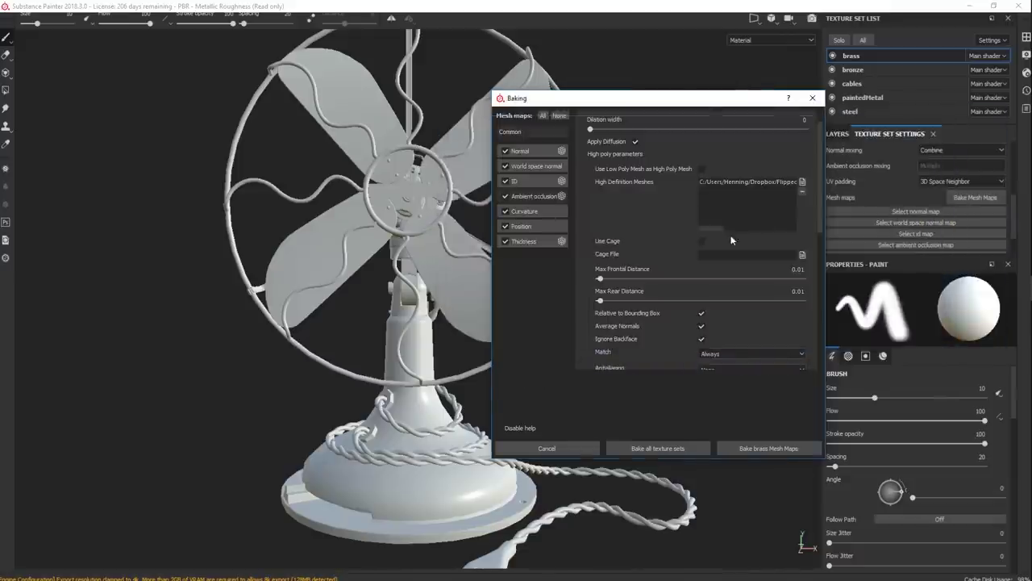
scroll(646, 213, "down", 10)
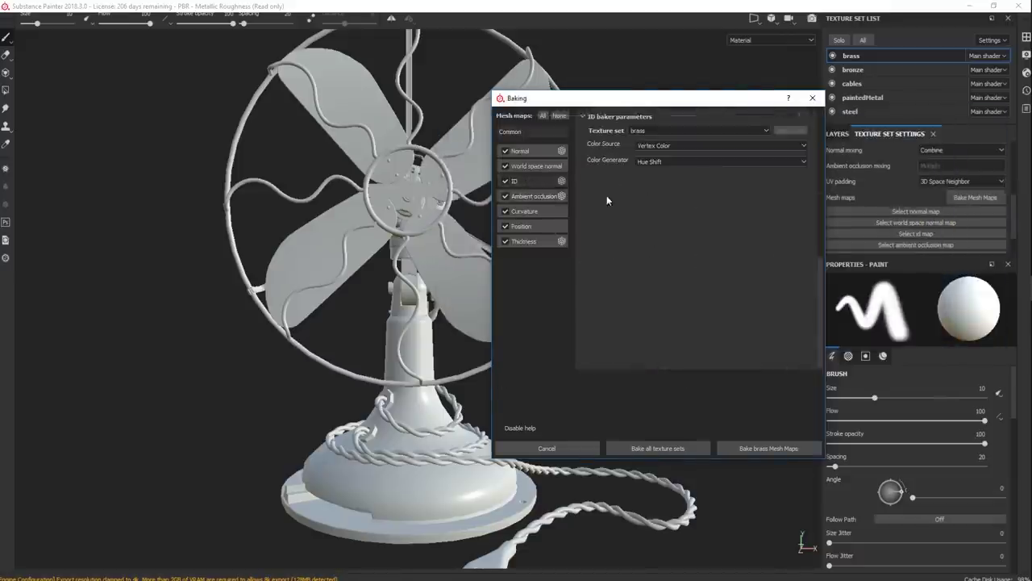
Change the ID baker's color source, bake the brass texture set's mesh maps and review them.
left_click(655, 146)
left_click(655, 154)
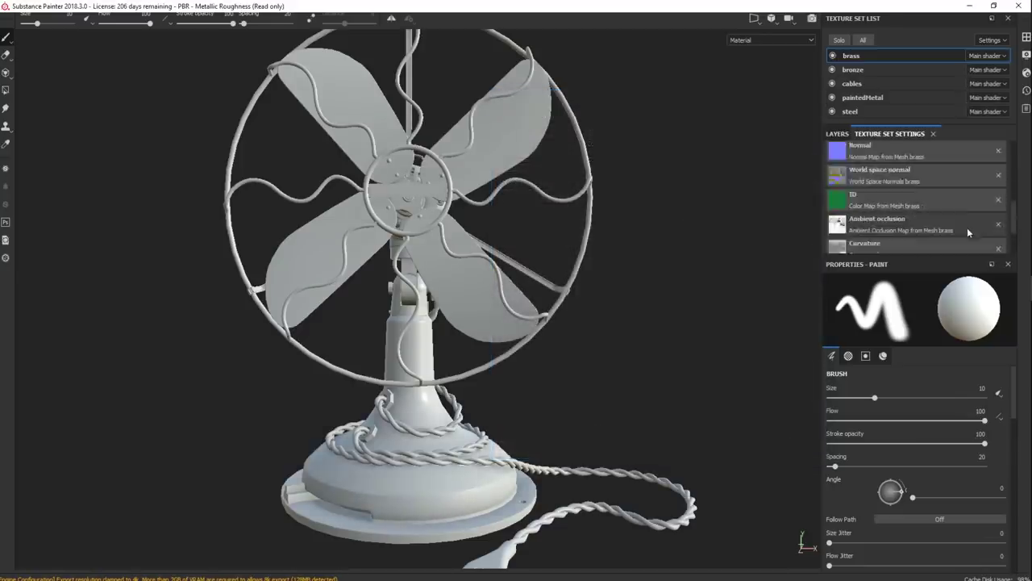
scroll(907, 221, "down", 3)
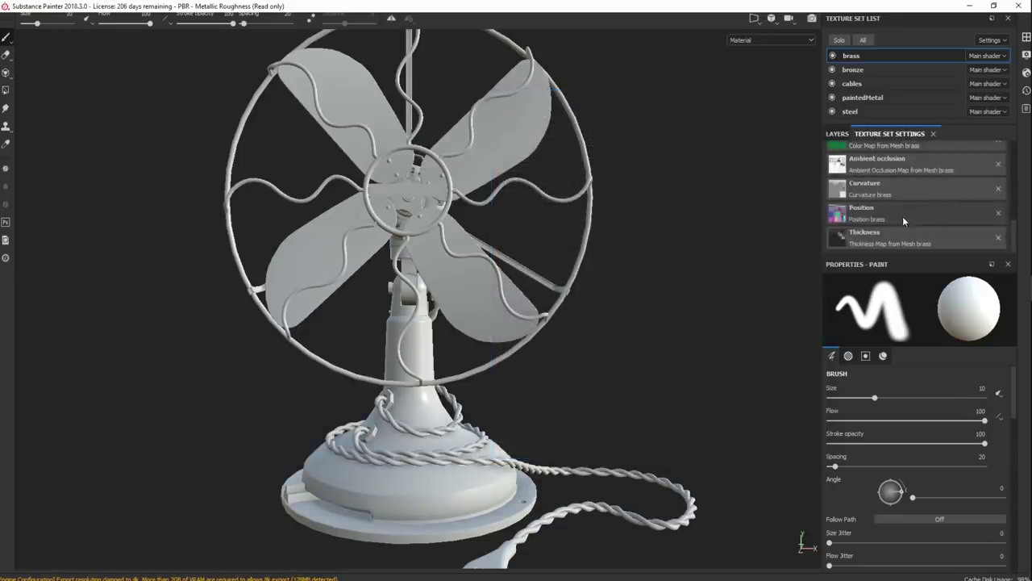
scroll(902, 217, "up", 2)
key("b")
key("b")
key("b")
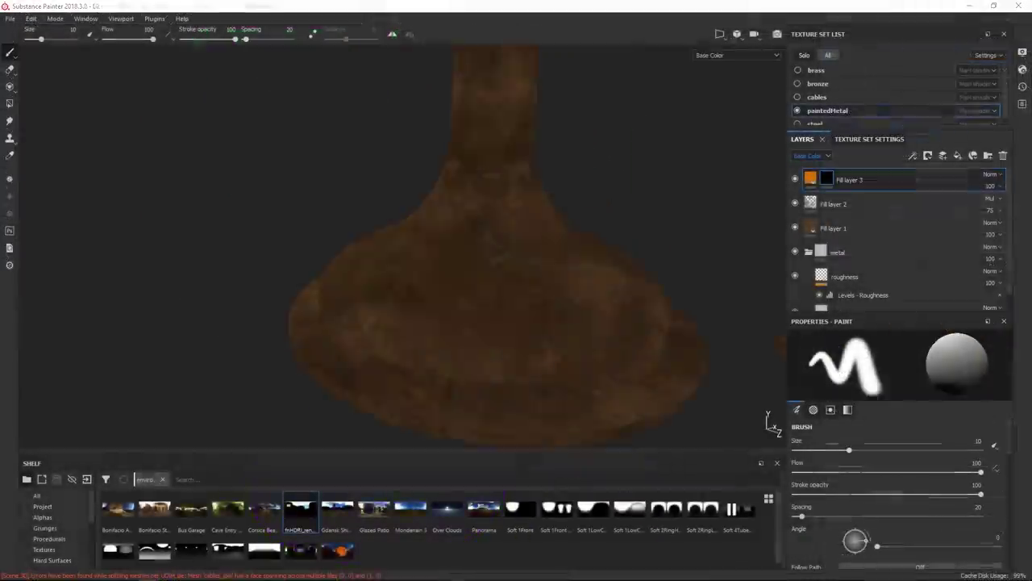
Add a fill to the mask of Fill layer 3 using the Grunge Stains Large Hollow texture.
left_click(914, 155)
left_click(936, 193)
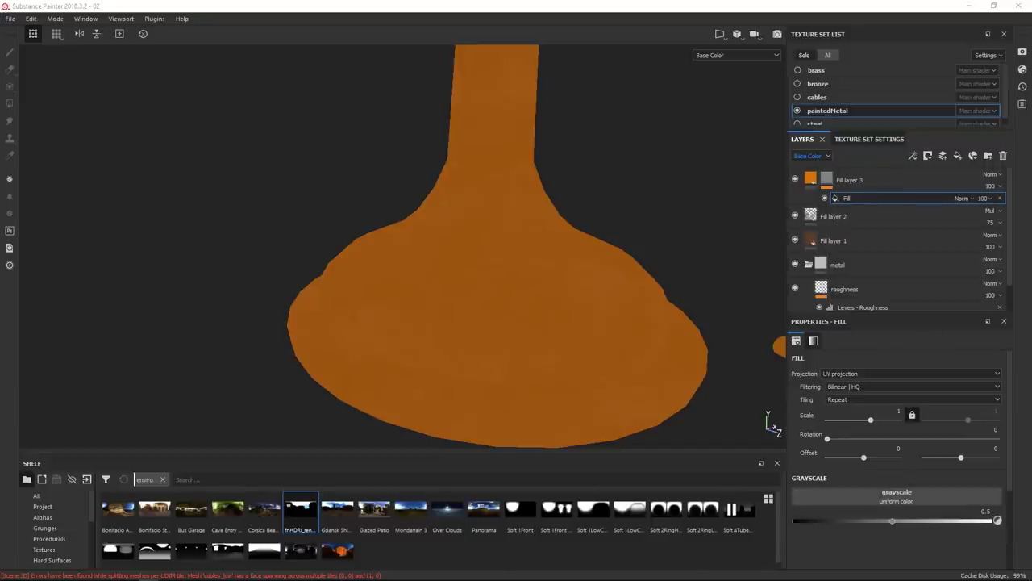
left_click(917, 512)
type("grunge stains large")
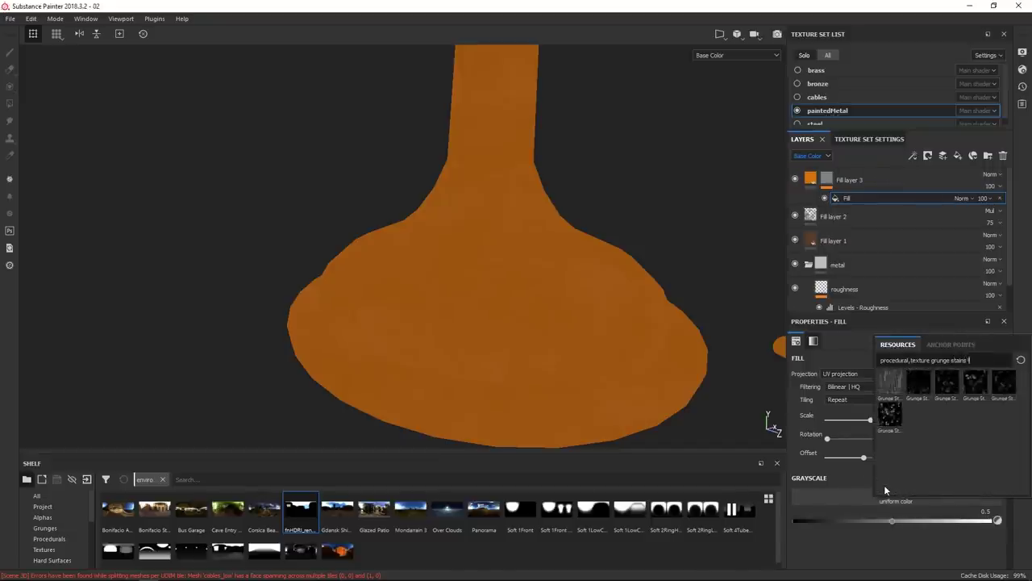
left_click(894, 382)
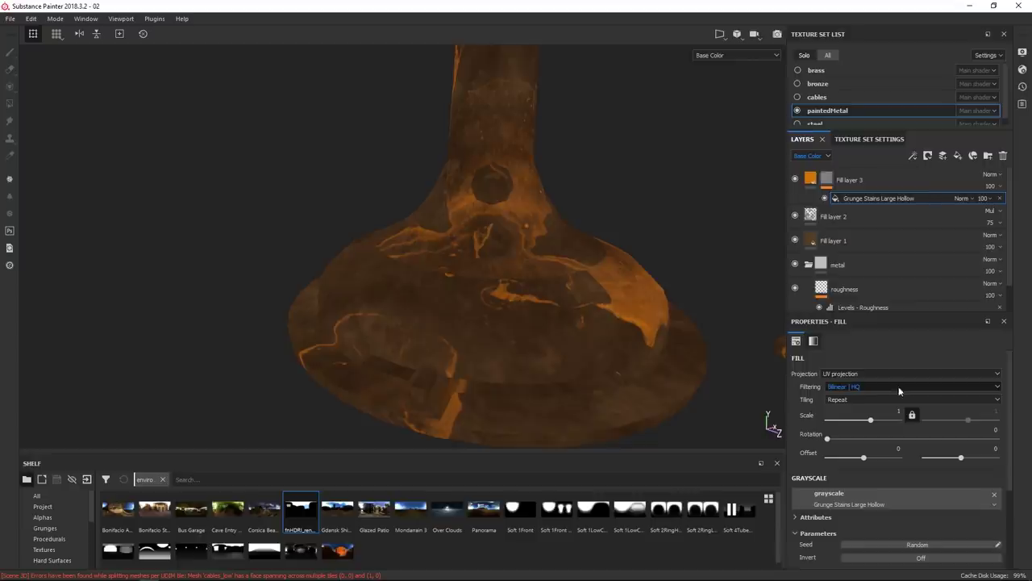
Set the grunge fill's projection to Tri-planar with a hardness of 0.
left_click(860, 374)
left_click(857, 390)
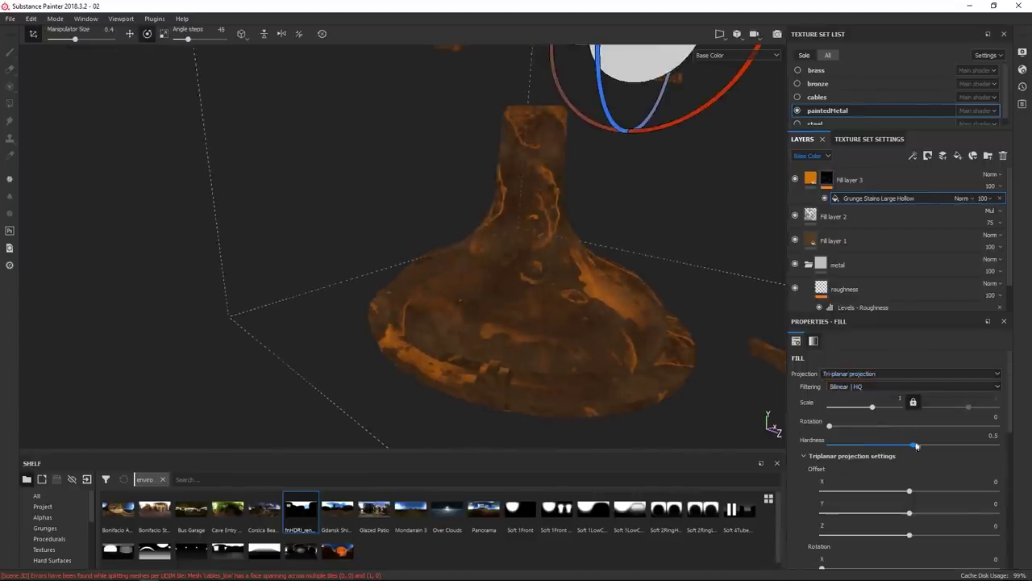
left_click_drag(996, 444, 829, 444)
left_click_drag(637, 425, 532, 316, "alt")
Lower the grunge fill's opacity to 76 and inspect the rust in the material view under rotated lighting.
left_click(984, 197)
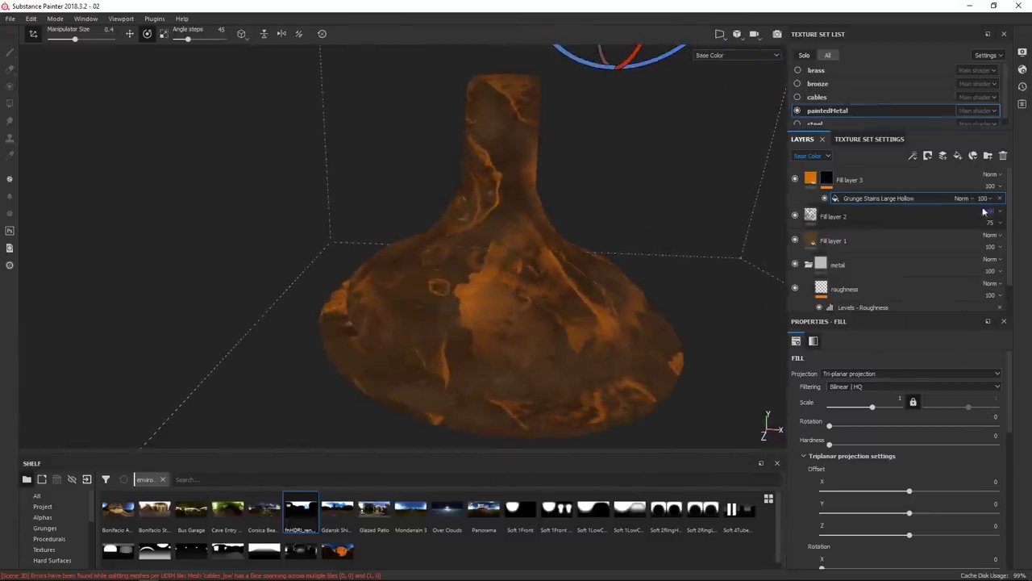
mouse_move(1017, 218)
left_mouse_down()
mouse_move(991, 220)
mouse_move(1018, 219)
left_mouse_up()
mouse_move(533, 309)
left_mouse_down("alt")
mouse_move(576, 299)
mouse_move(609, 322)
mouse_move(411, 284)
mouse_move(589, 326)
mouse_move(548, 344)
mouse_move(449, 355)
left_mouse_up("alt")
key("m")
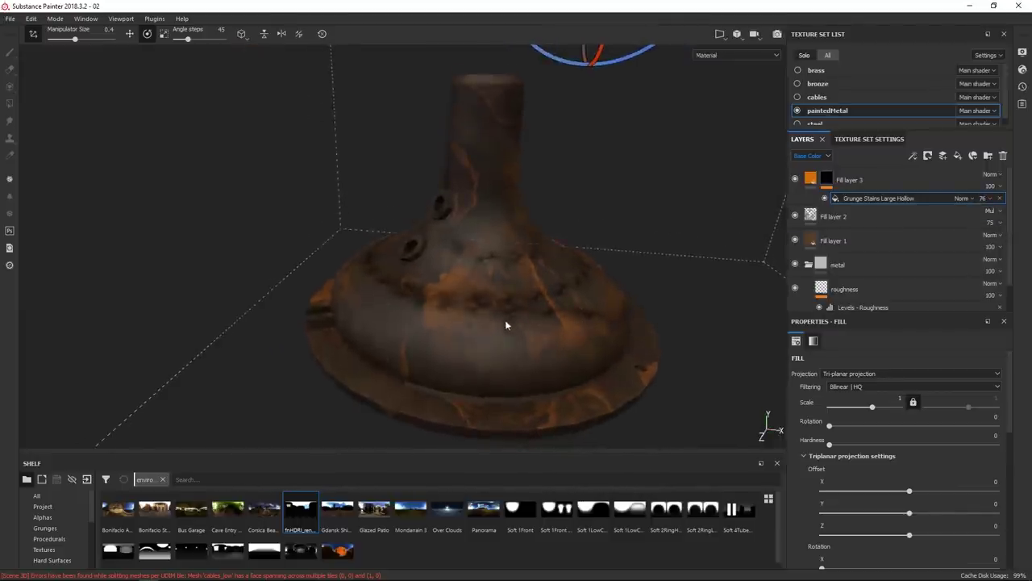
right_click_drag(650, 292, 535, 296, "shift")
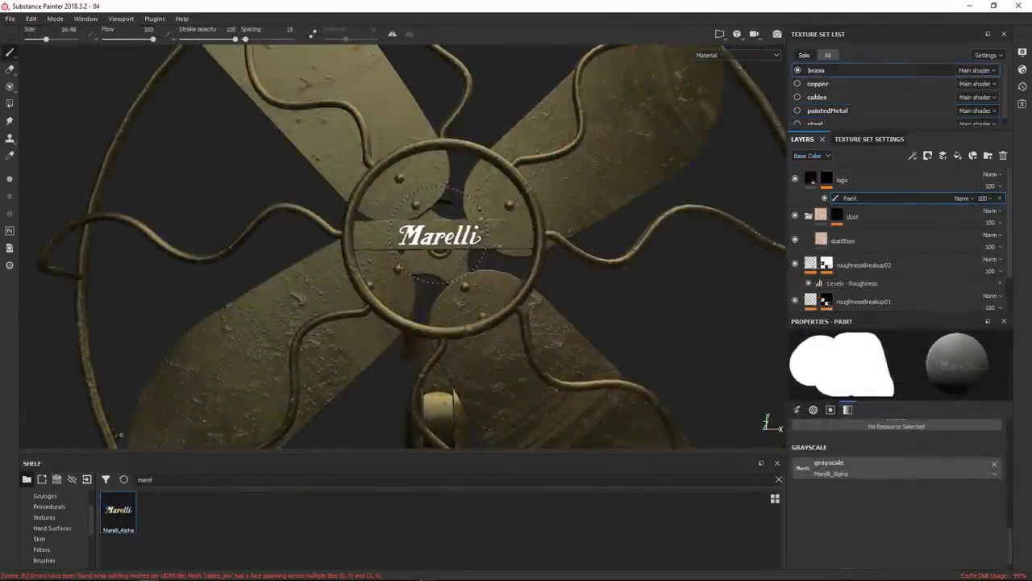
Set the logo layer's height to about -0.104 so the Marelli lettering is engraved in the brass hub.
scroll(524, 307, "down", 5)
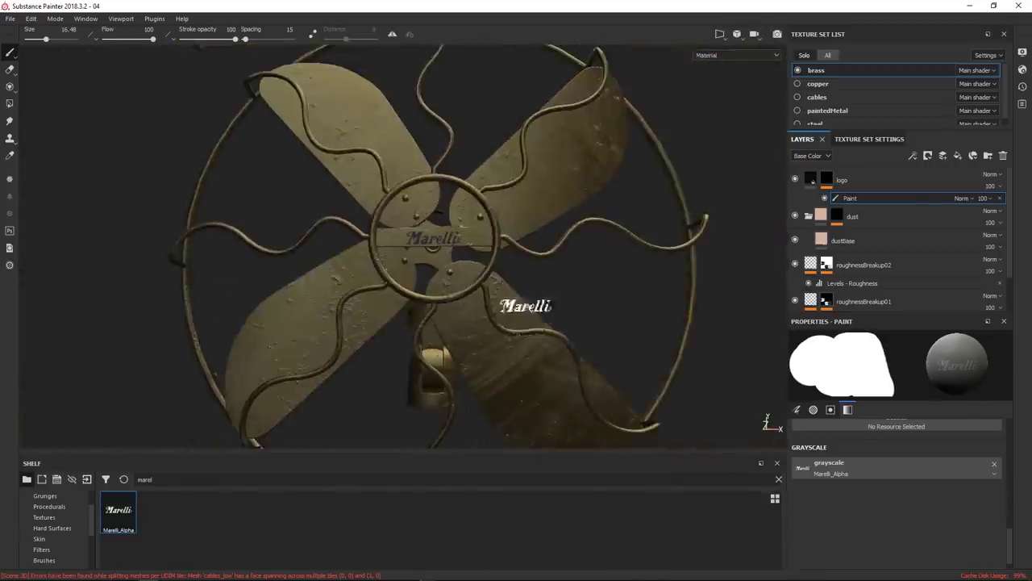
left_click(811, 178)
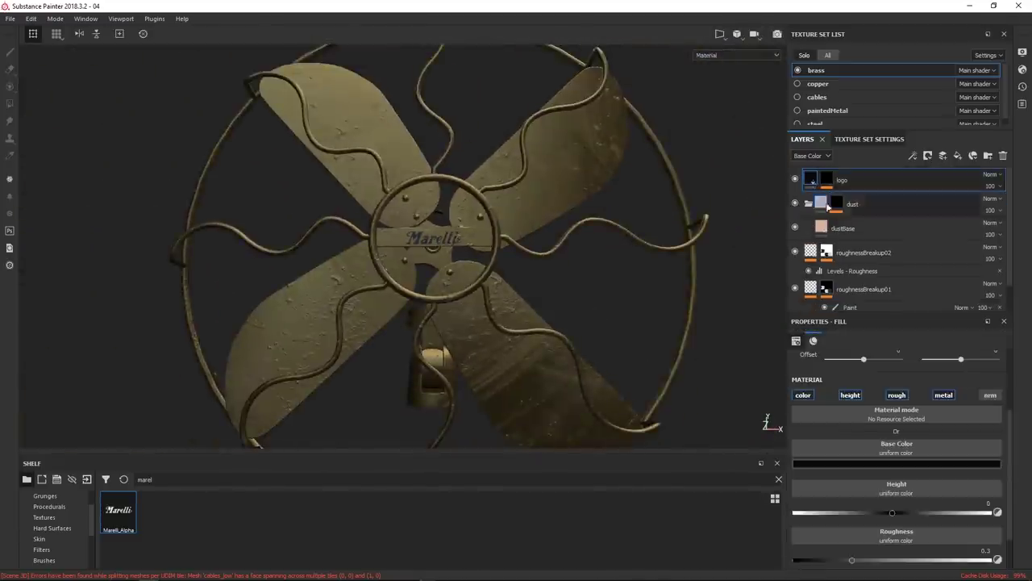
scroll(683, 435, "up", 5)
left_click(882, 513)
scroll(687, 341, "down", 5)
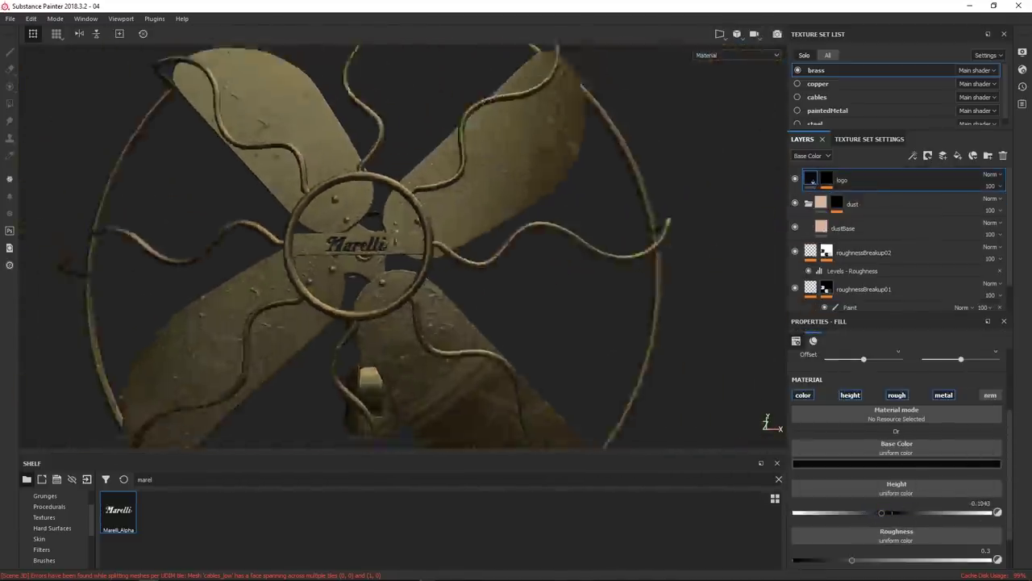
scroll(454, 267, "up", 3)
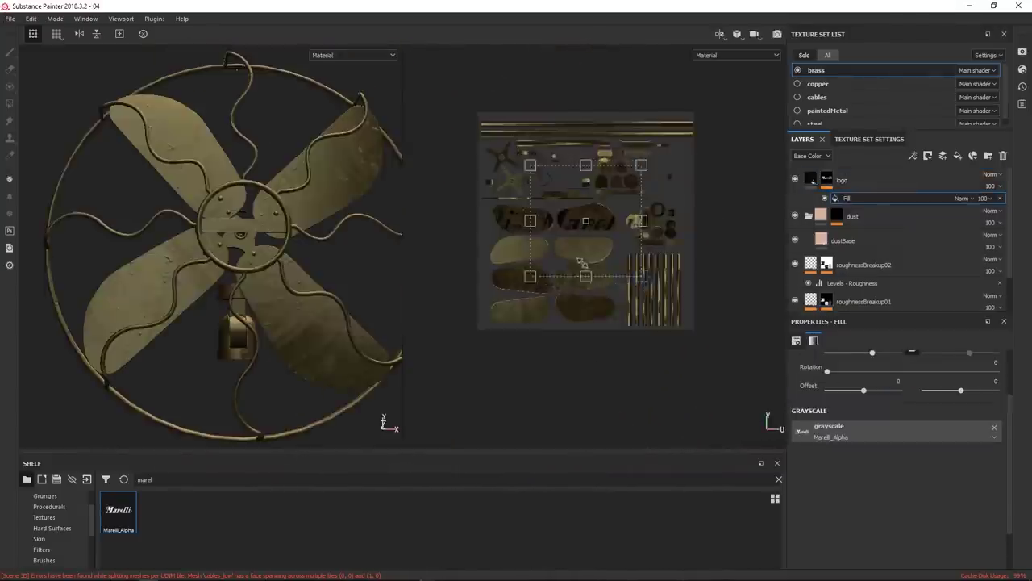
Shrink the Marelli logo fill to a scale of about 7.09 and offset it to about 0.237, 0.317 in UV space.
left_click_drag(623, 258, 625, 260)
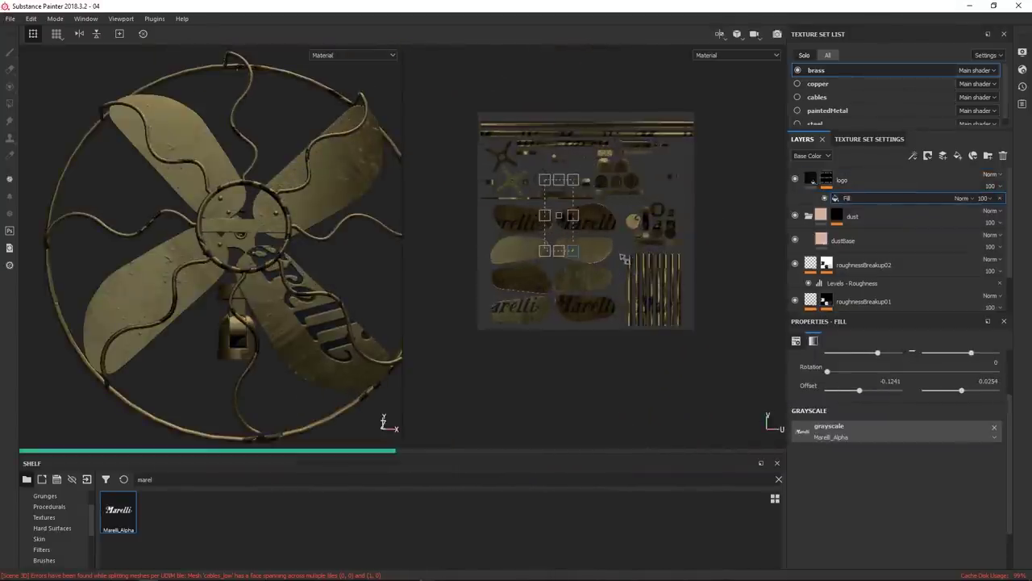
scroll(323, 238, "up", 4)
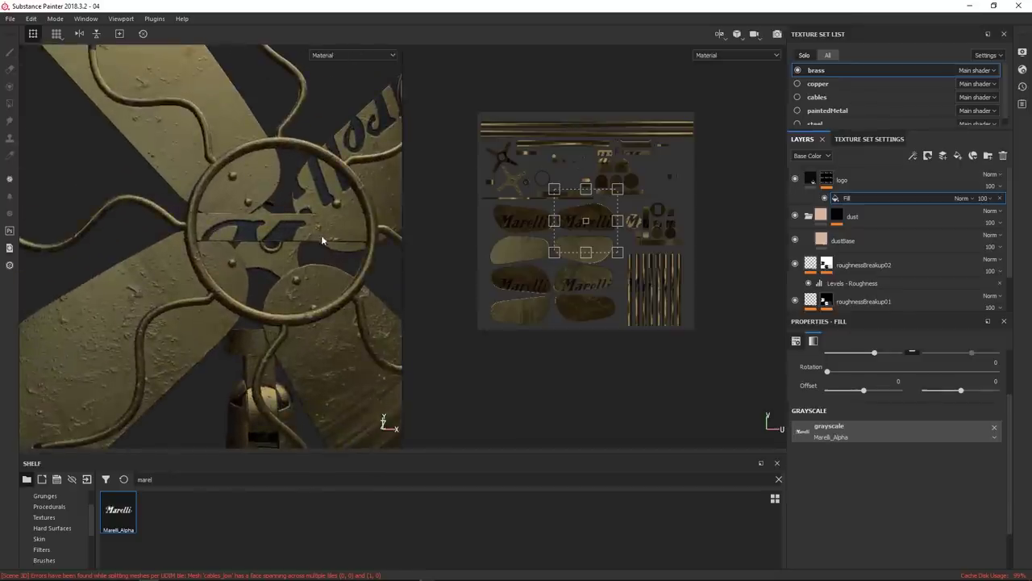
scroll(511, 299, "up", 2)
left_click_drag(511, 298, 577, 232)
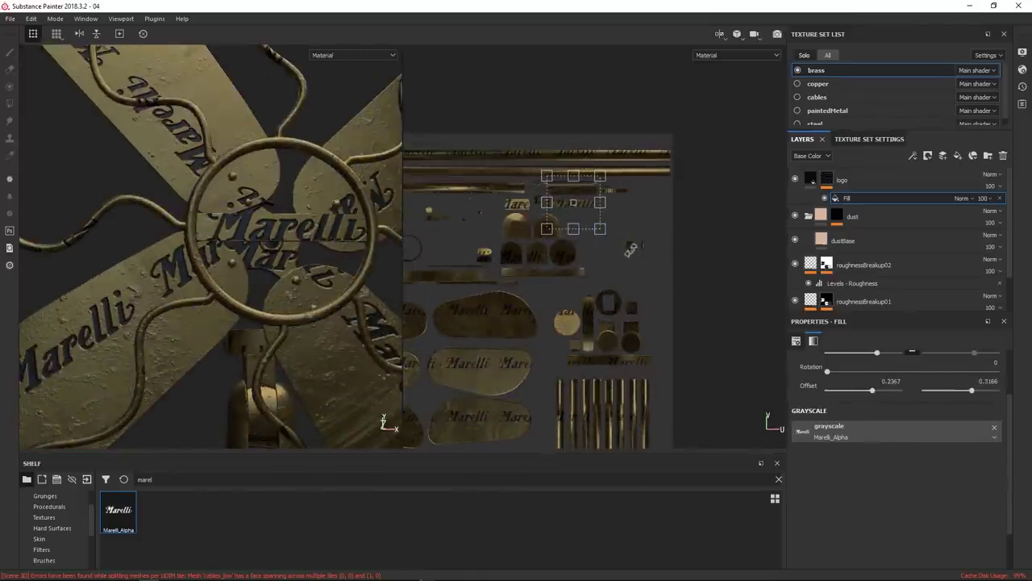
Turn off repeat tiling for the Marelli logo fill.
scroll(887, 387, "up", 2)
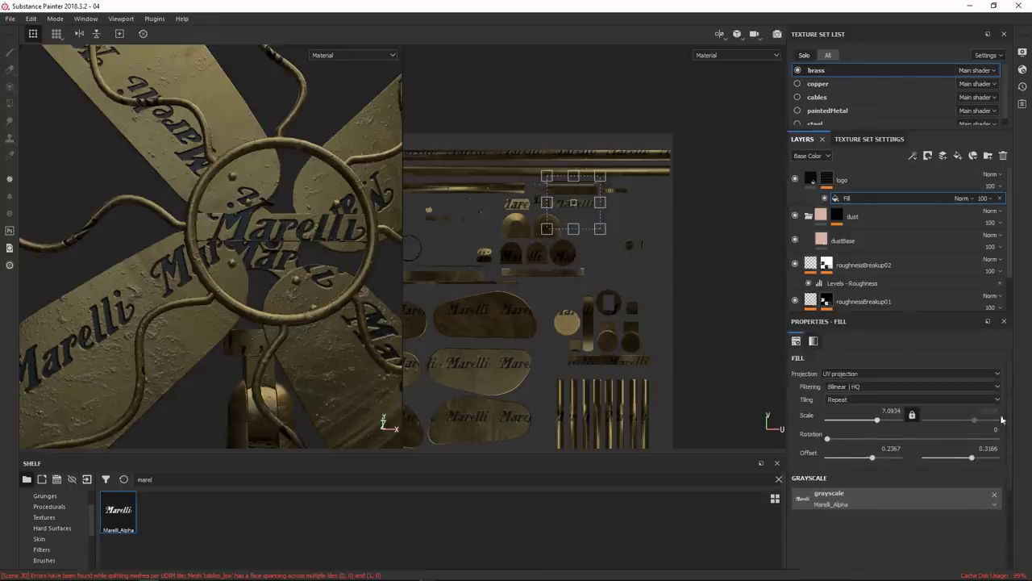
left_click(841, 400)
left_click(841, 407)
key("f")
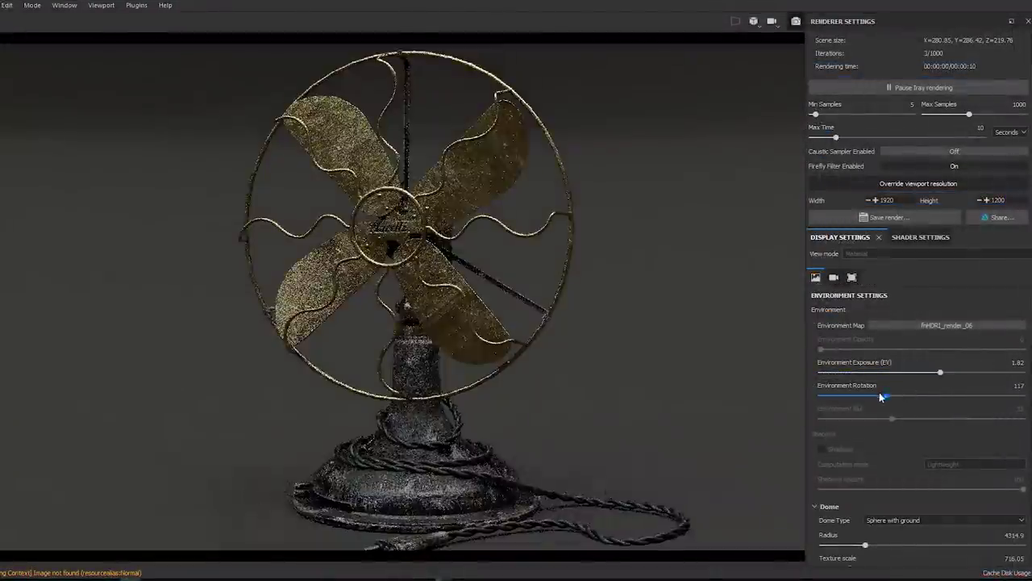
Rotate the render's environment lighting and, with the ground enabled, lower the ground's Y position to about -172.
mouse_move(860, 391)
left_mouse_down()
mouse_move(821, 398)
mouse_move(917, 396)
mouse_move(866, 396)
left_mouse_up()
scroll(855, 387, "down", 5)
left_click(824, 377)
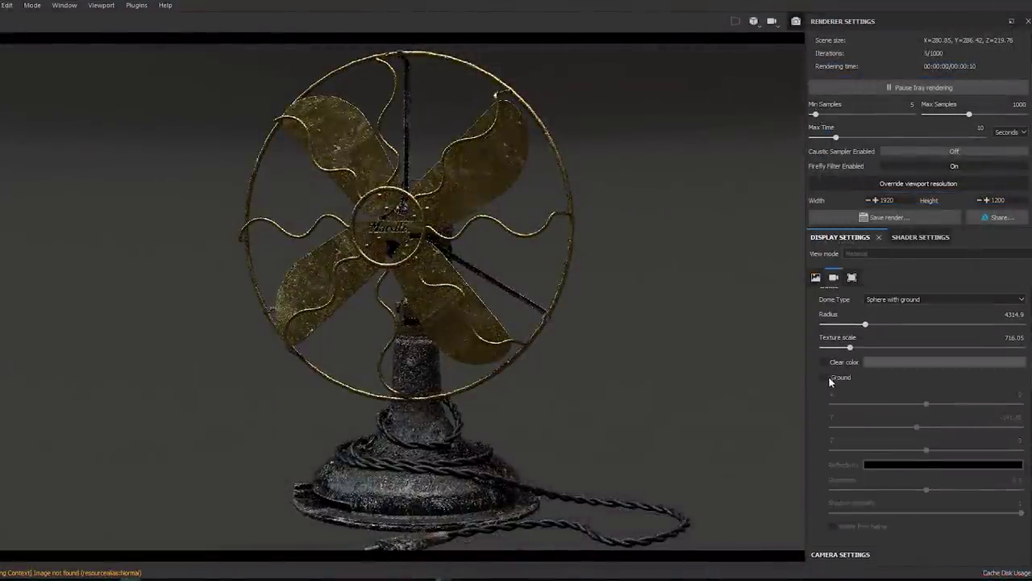
left_click(834, 384)
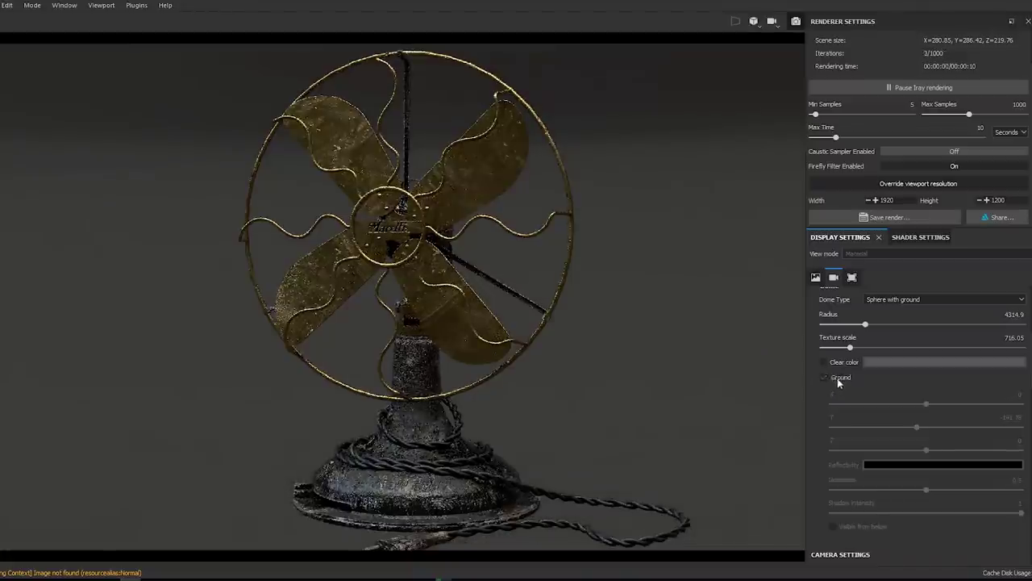
left_click(835, 381)
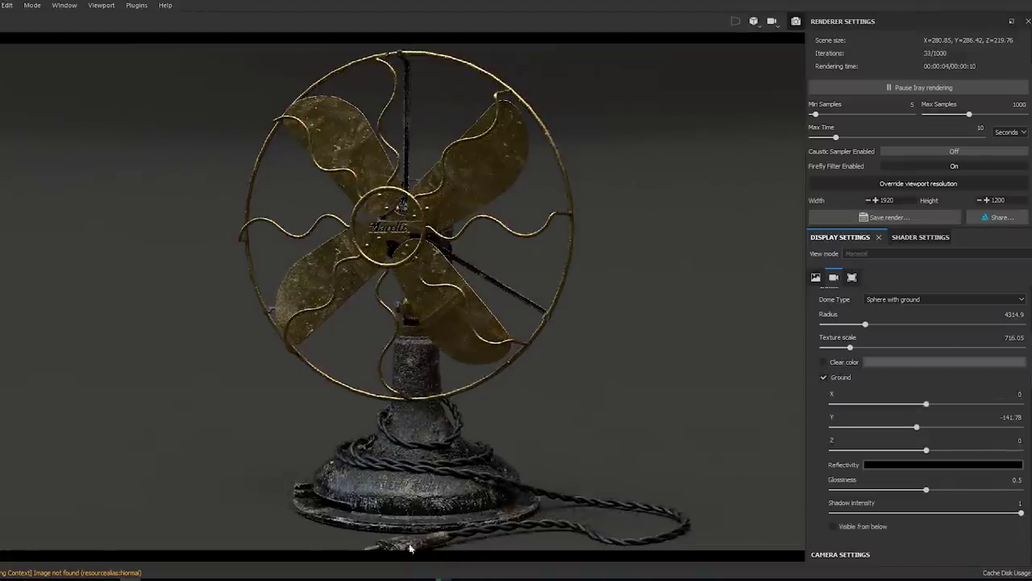
left_click_drag(927, 427, 913, 433)
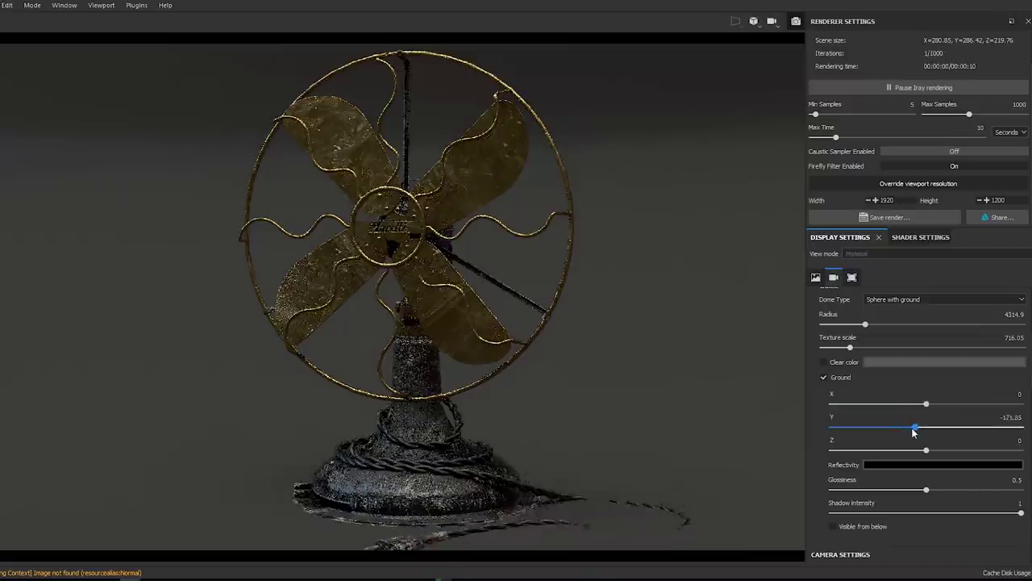
Give the render depth of field with a camera aperture of about 5.73, focusing around the Marelli logo on the hub.
scroll(919, 403, "down", 3)
scroll(415, 277, "up", 5)
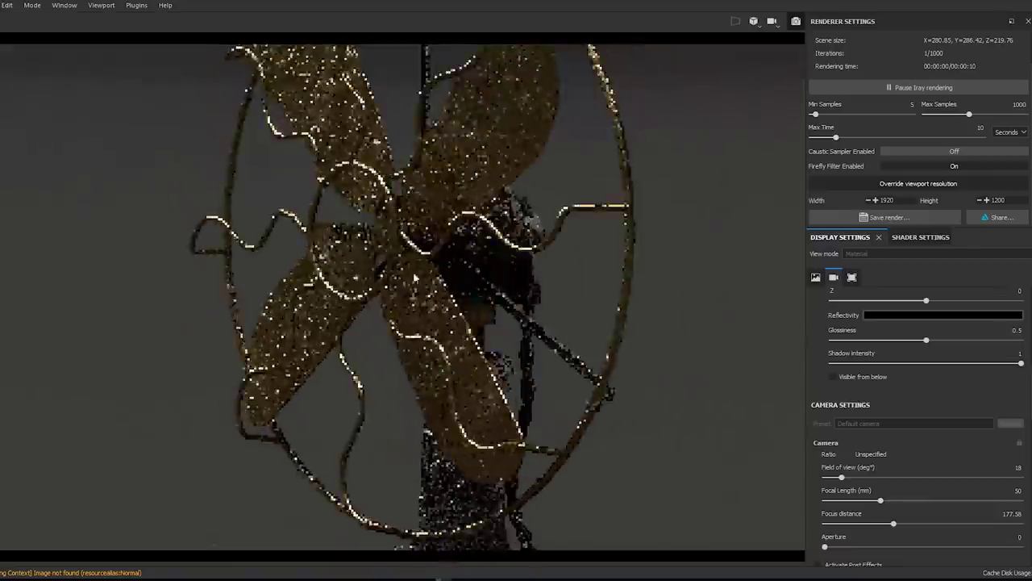
left_click_drag(825, 547, 845, 547)
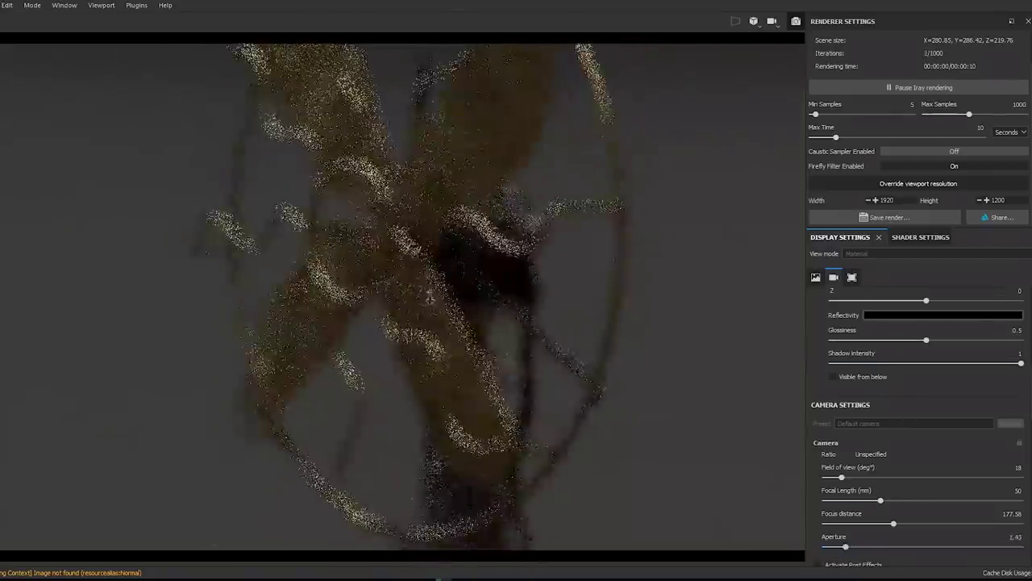
left_click(429, 297)
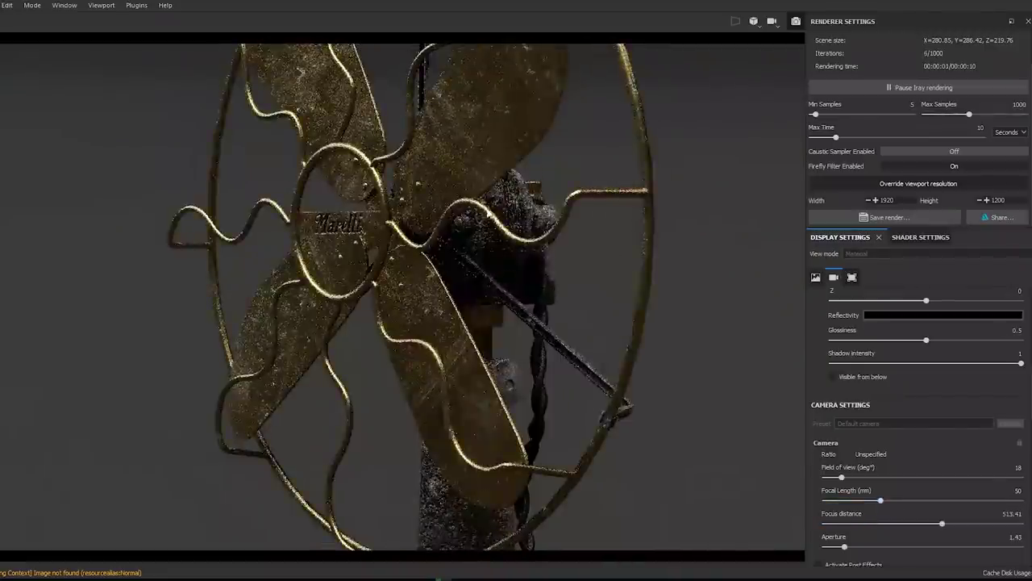
left_click_drag(845, 547, 864, 548)
left_click(330, 223)
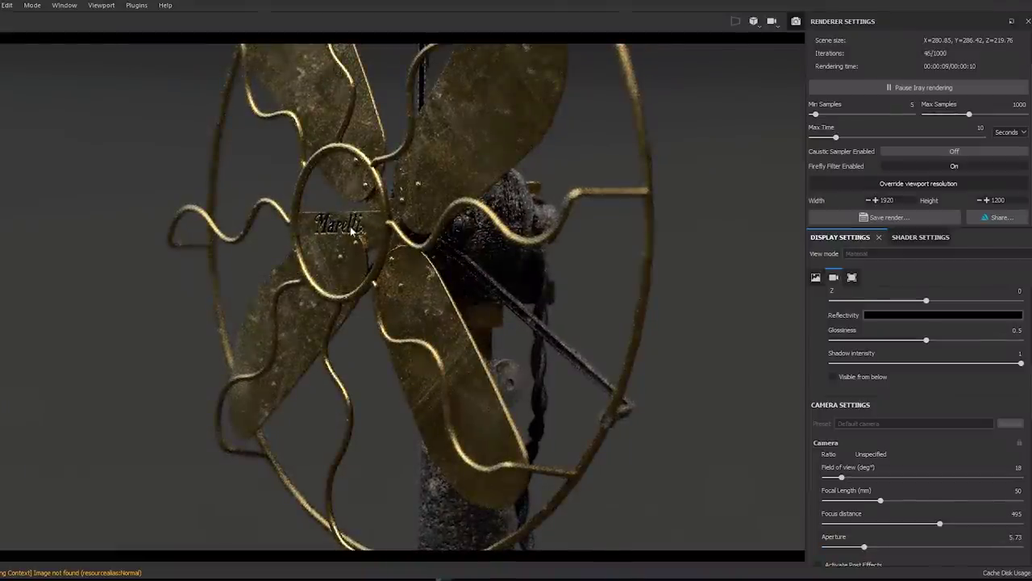
left_click(393, 251)
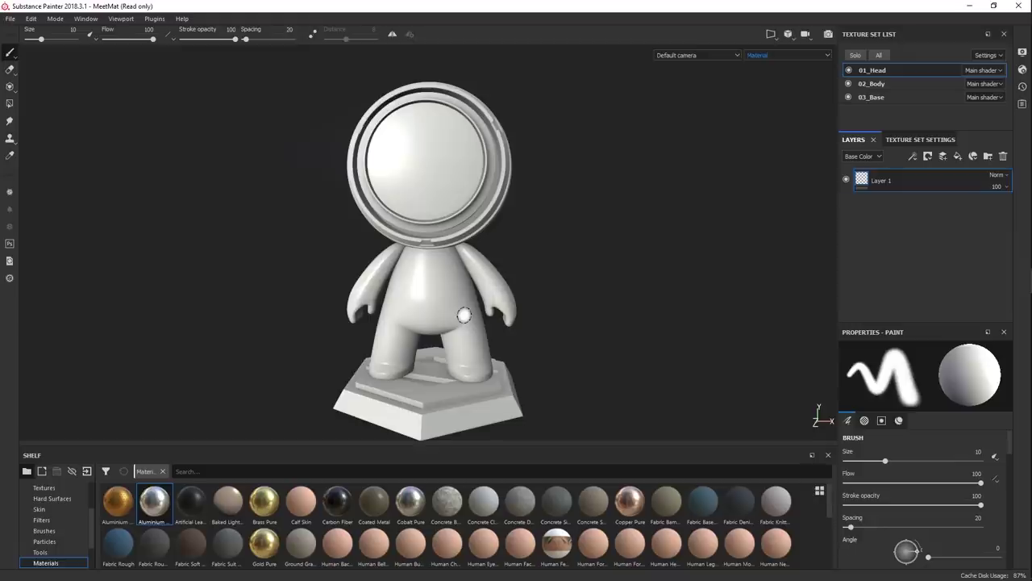
Switch to Firefox and show the Allegorithmic PBR Guide overview page.
key("alt+Tab")
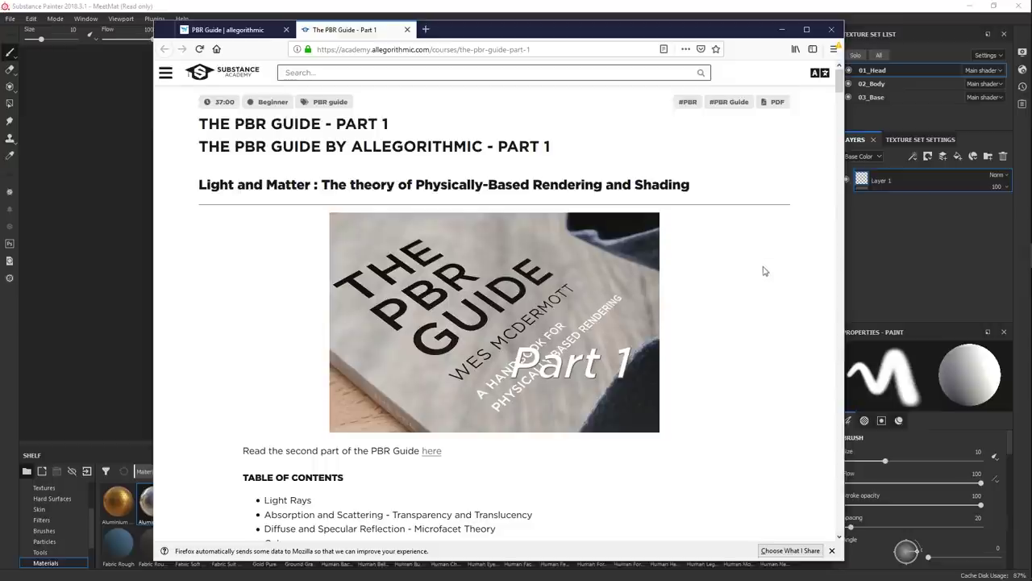
left_click(252, 33)
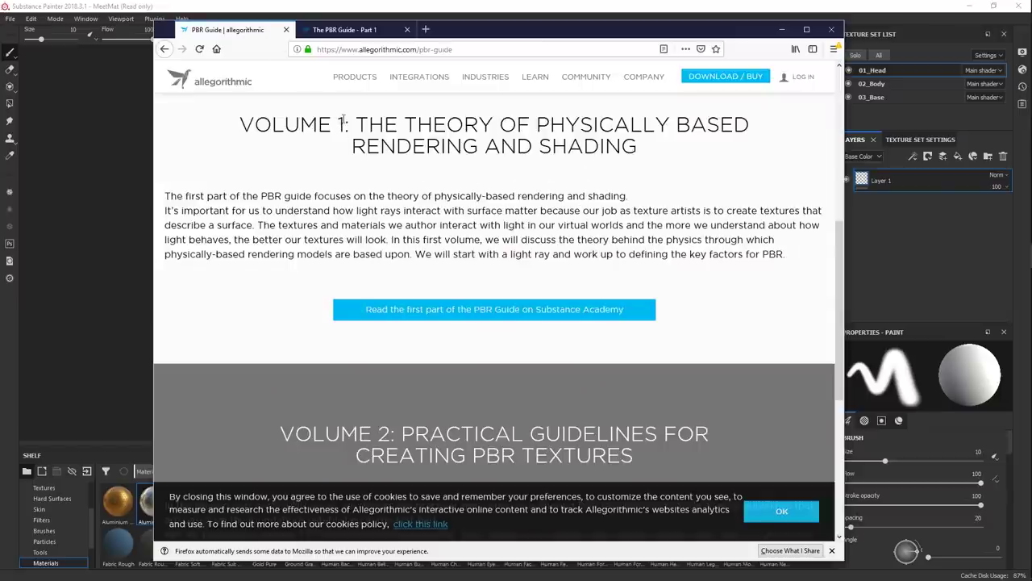
Open The PBR Guide - Part 1 on Substance Academy and skim its sections on scattering, refraction, microfacet theory and BRDF.
scroll(713, 194, "down", 5)
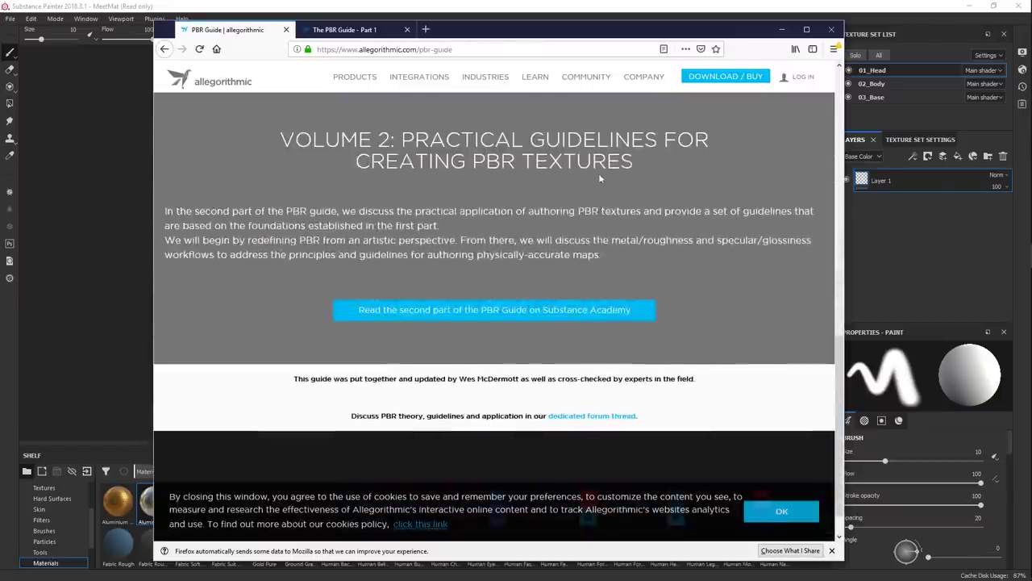
left_click(381, 33)
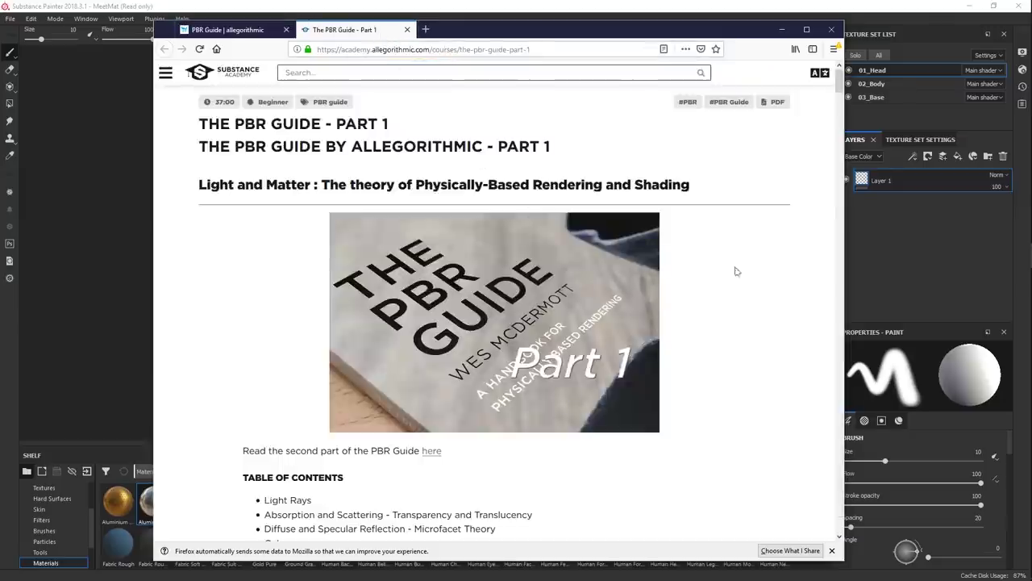
middle_click(759, 230)
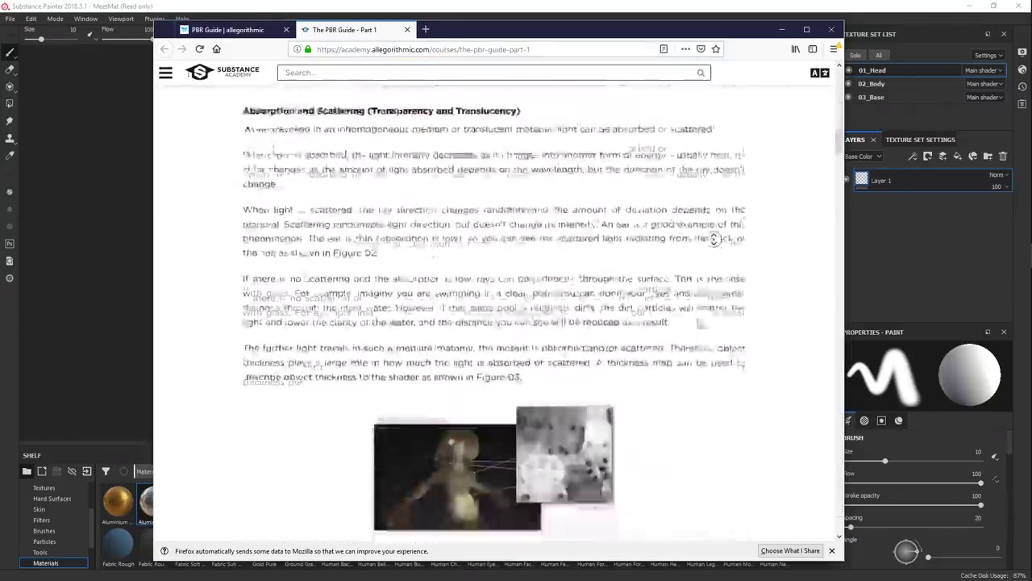
left_click(694, 320)
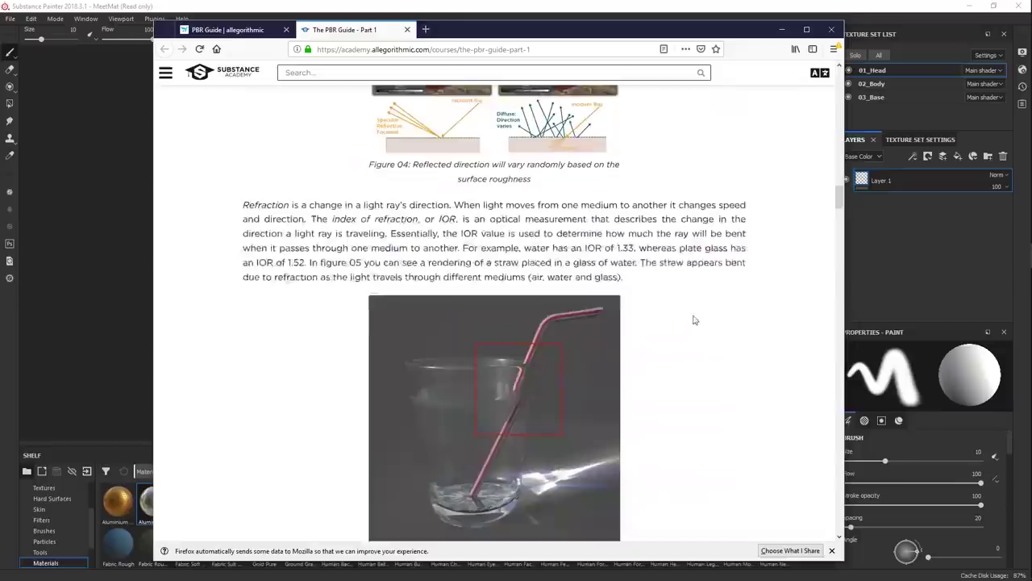
scroll(702, 268, "up", 2)
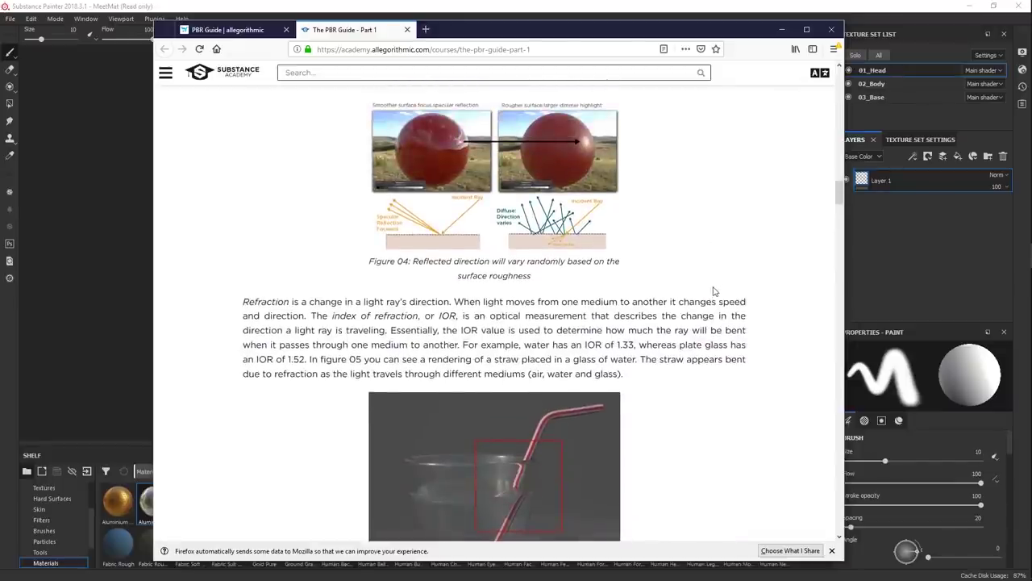
middle_click(710, 282)
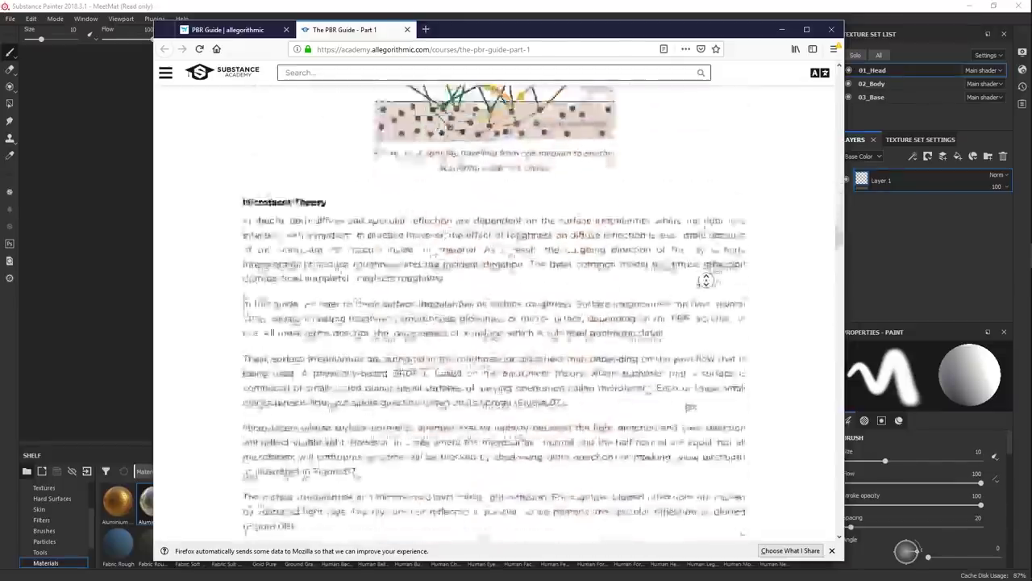
left_click(686, 357)
middle_click(699, 319)
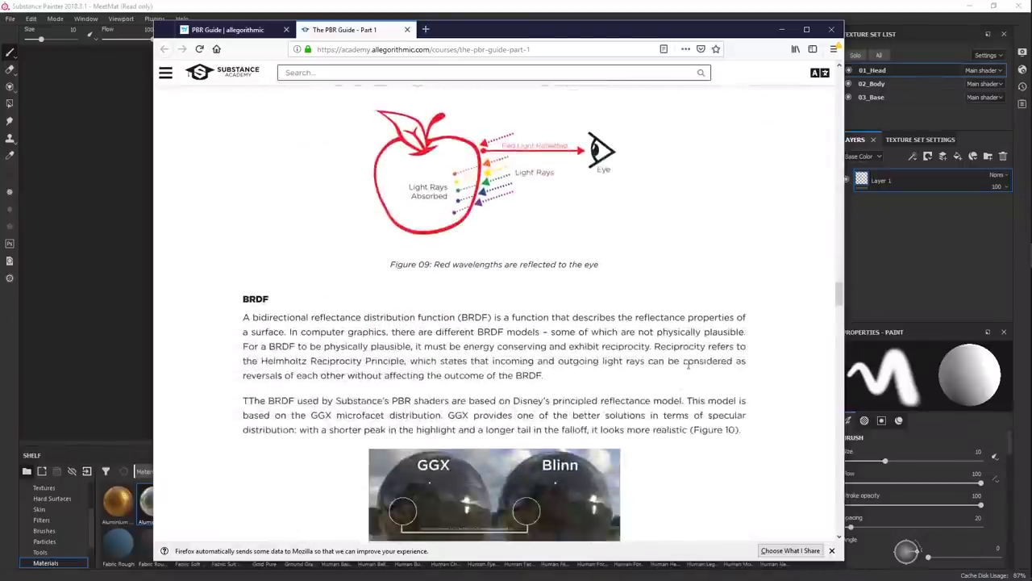
Look through the guide's sections on Fresnel, F0, metals and non-metals down to Figure 15.
middle_click(713, 303)
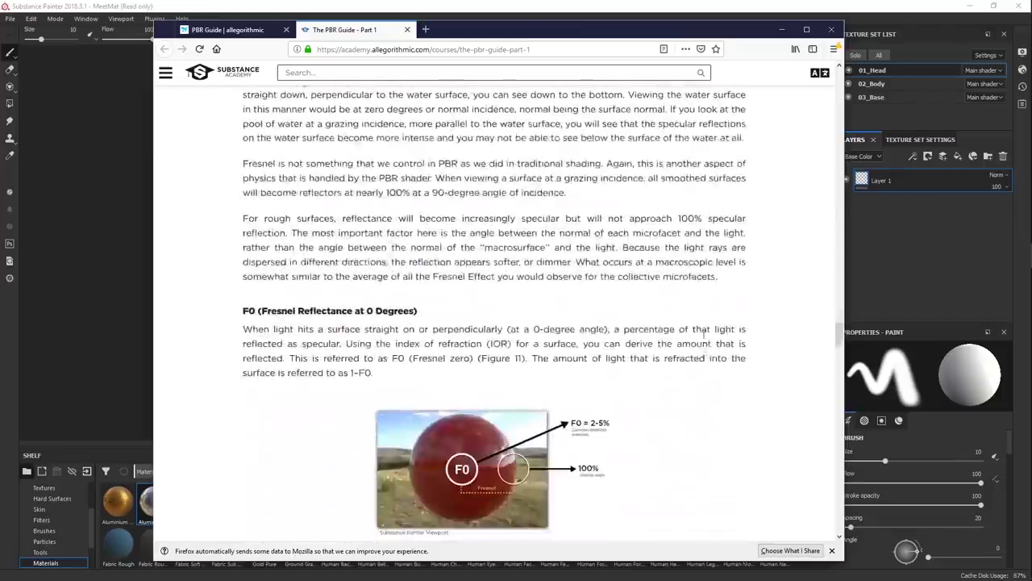
middle_click(708, 338)
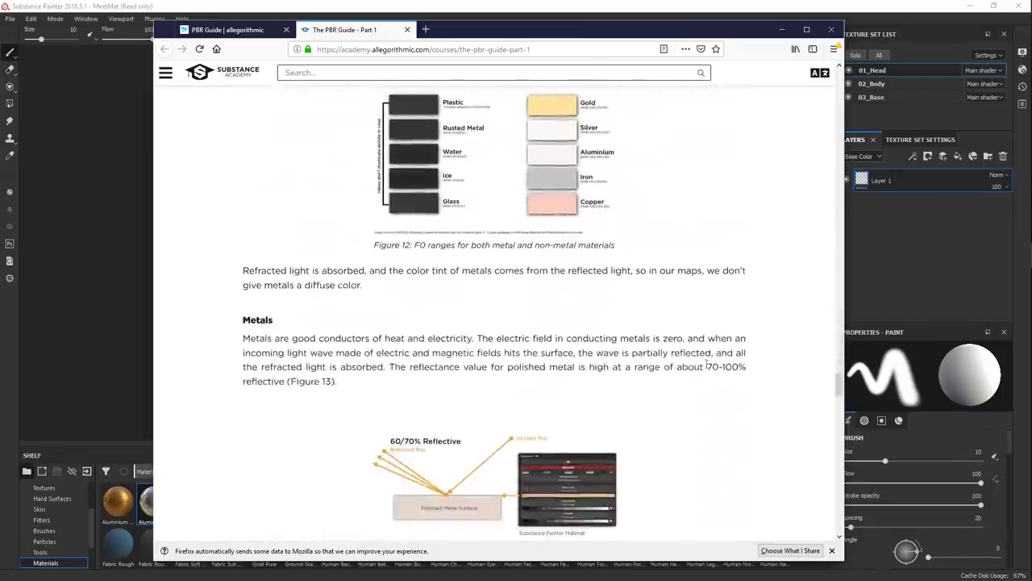
middle_click(735, 323)
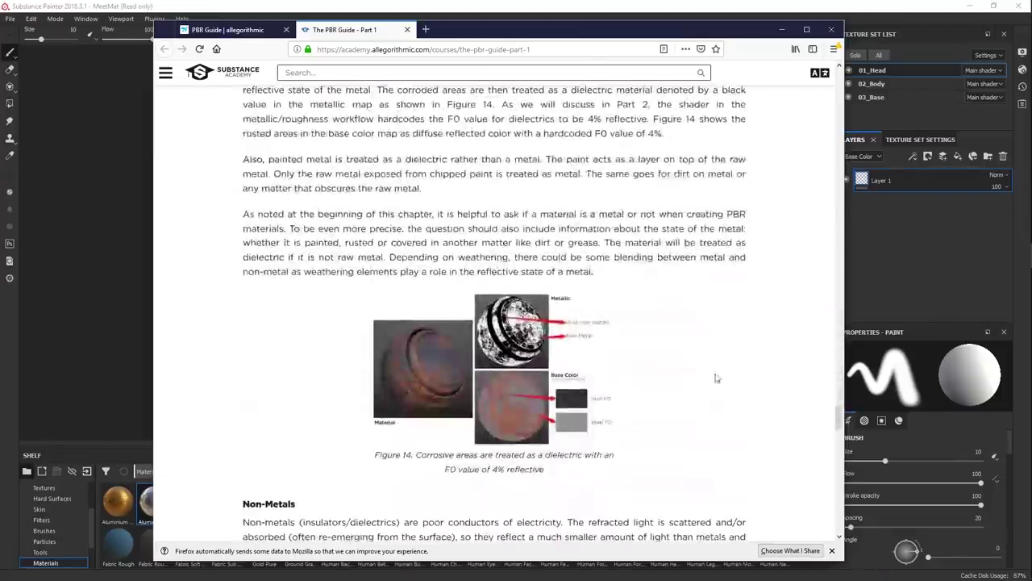
middle_click(722, 349)
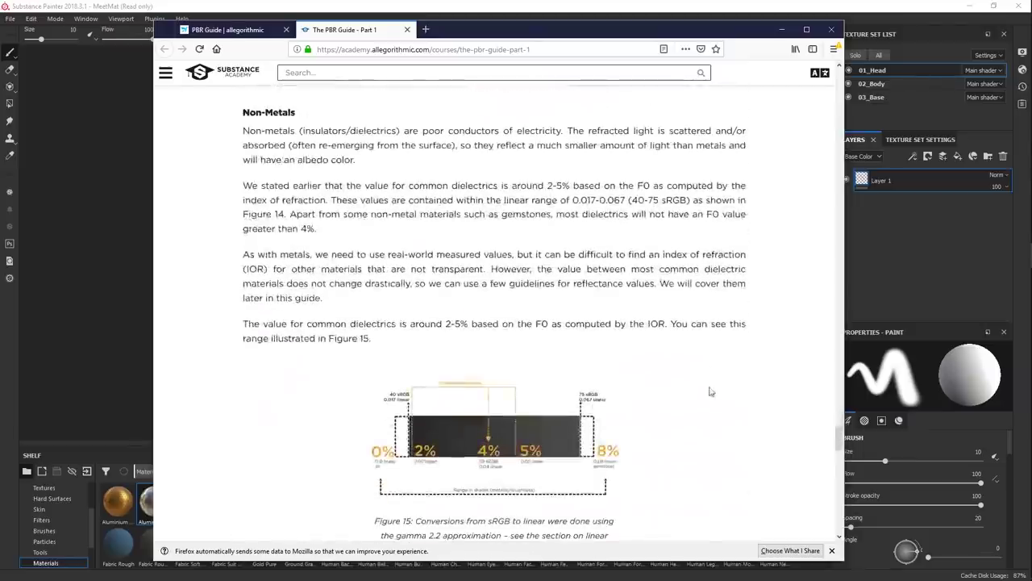
middle_click(724, 354)
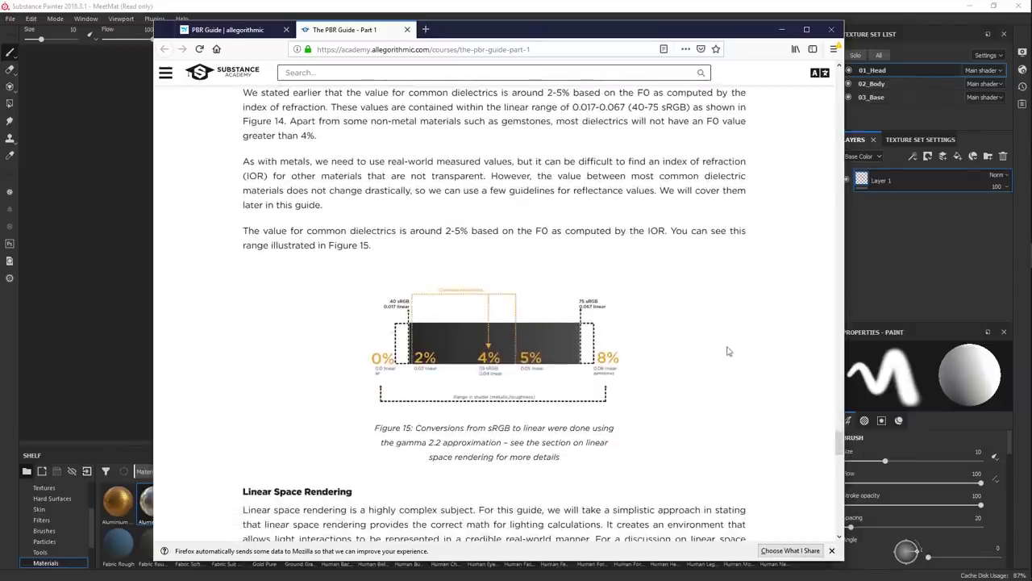
Switch to Substance Painter, discard the current project's changes and open the MeetMat sample project.
left_click(927, 230)
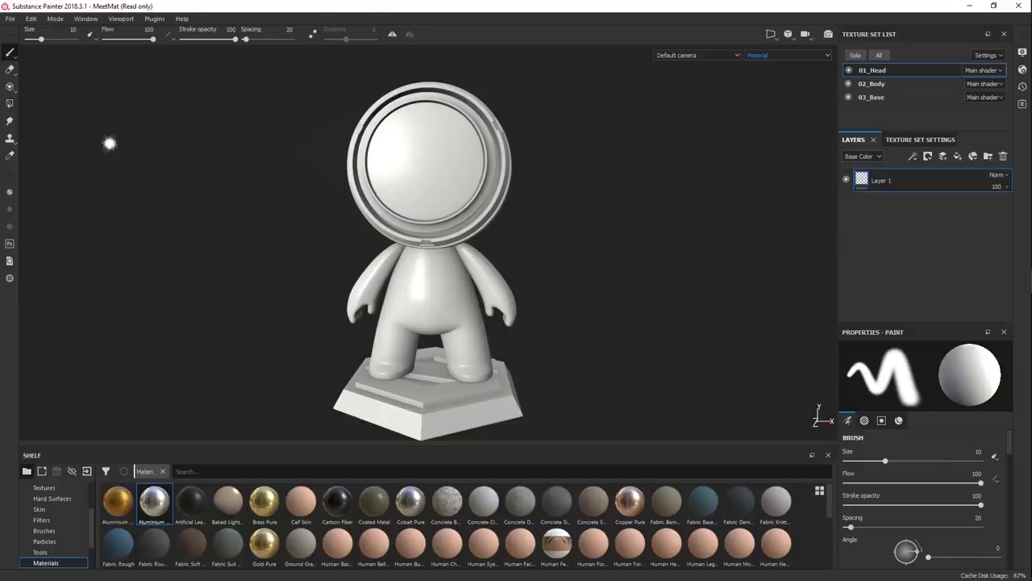
left_click(10, 18)
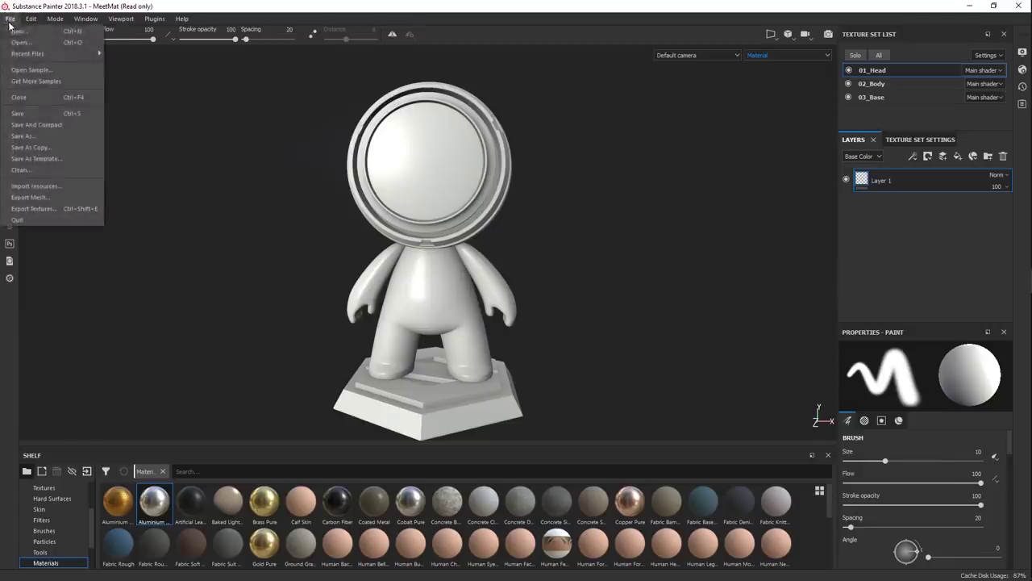
left_click(32, 70)
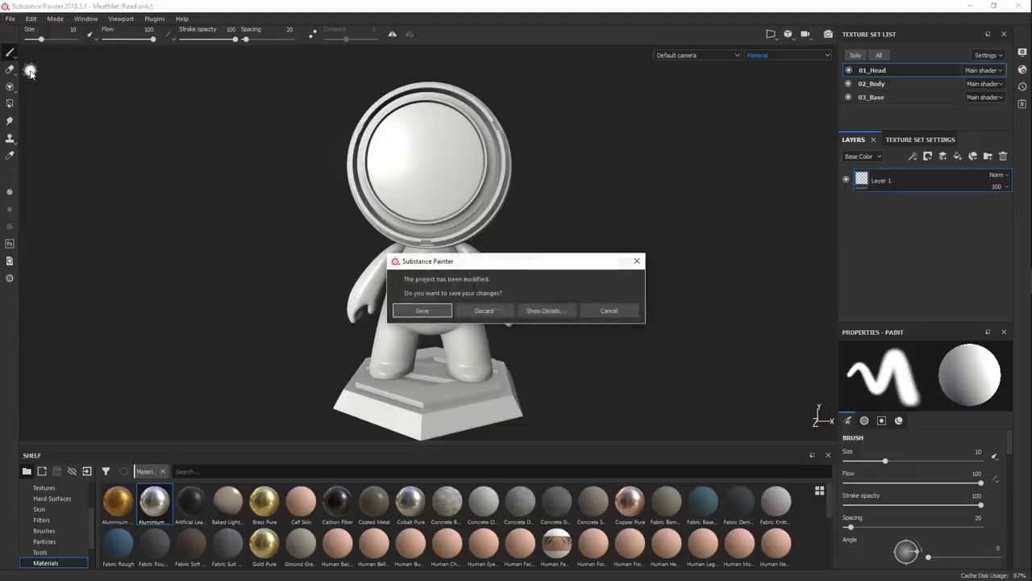
left_click(494, 314)
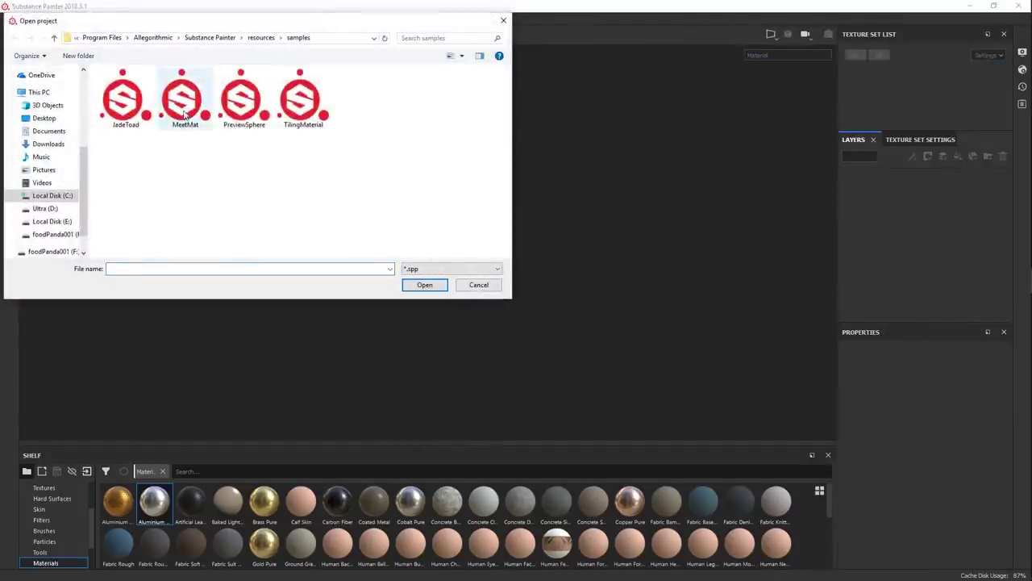
left_click(481, 286)
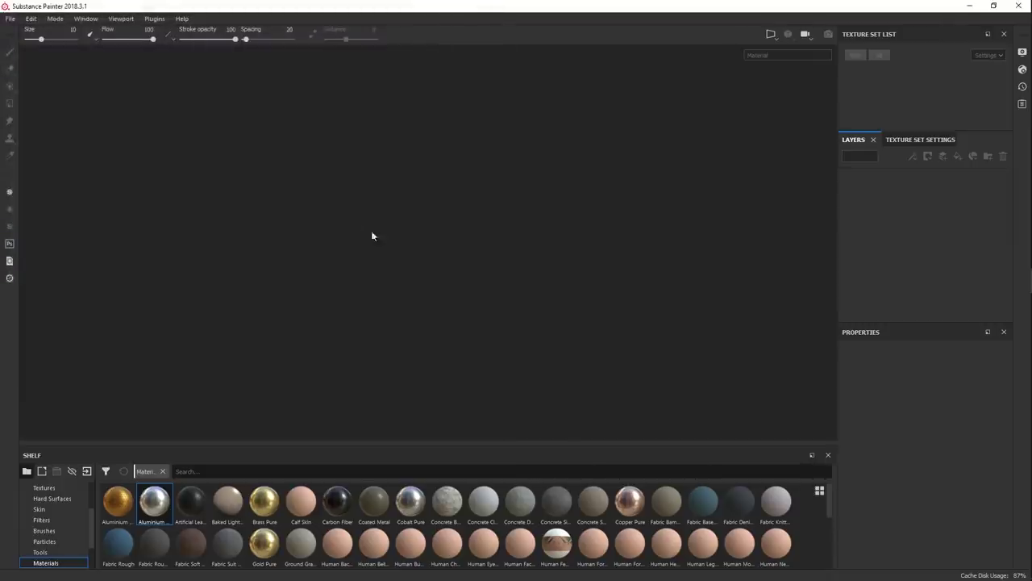
left_click(9, 17)
left_click(31, 70)
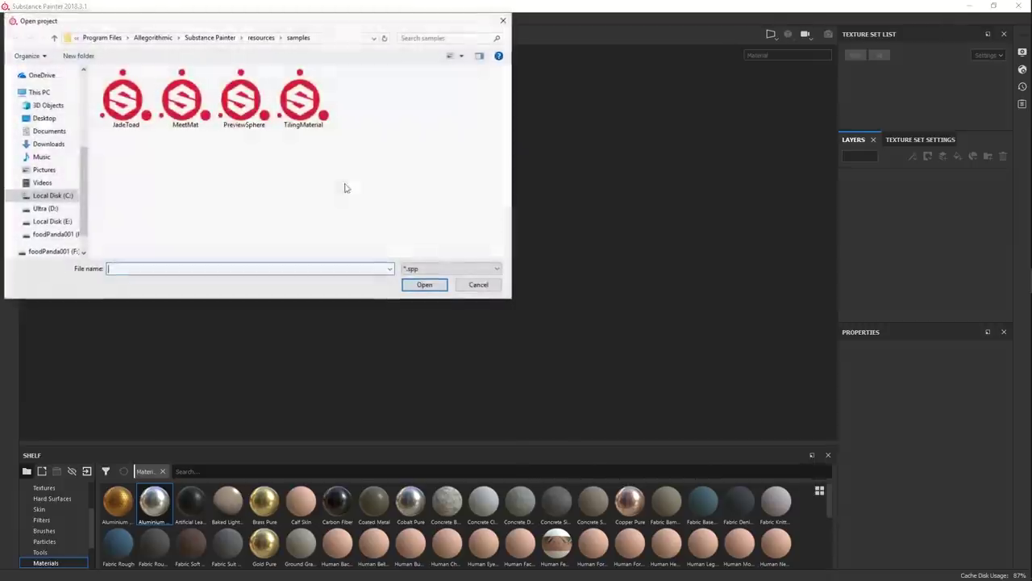
double_click(183, 96)
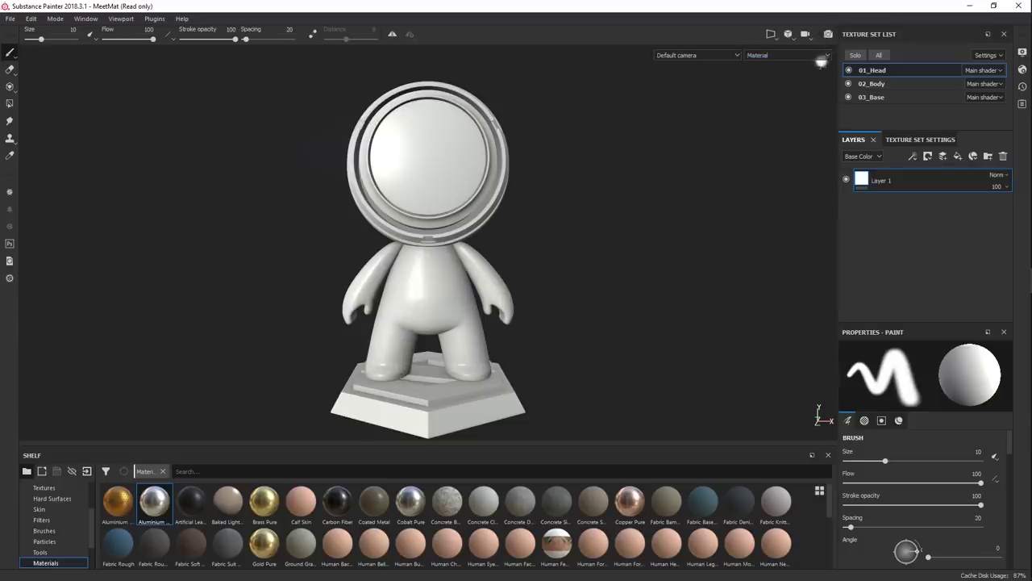
Hide and show the 01_Head and 02_Body texture sets one after the other to see which parts they cover.
left_click(848, 70)
left_click(848, 71)
left_click(848, 84)
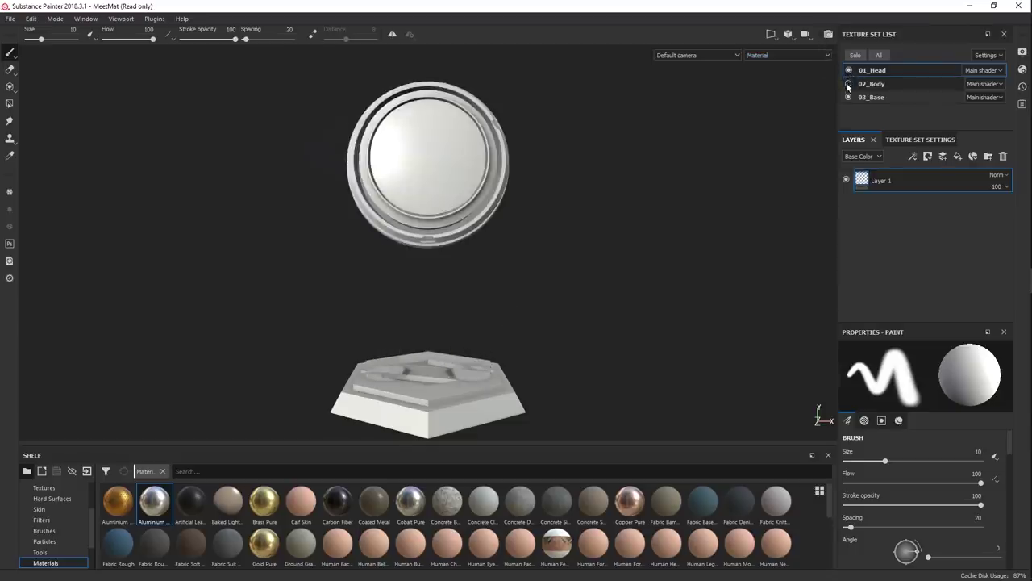
left_click(848, 84)
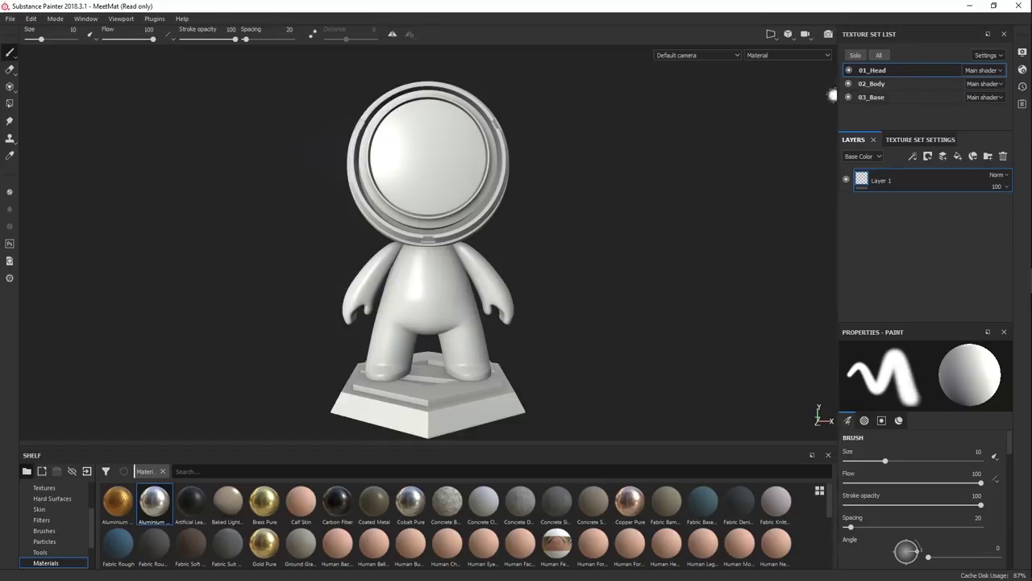
View the model with the Normal and Ambient occlusion mesh maps, ending on the Material view.
left_click(785, 55)
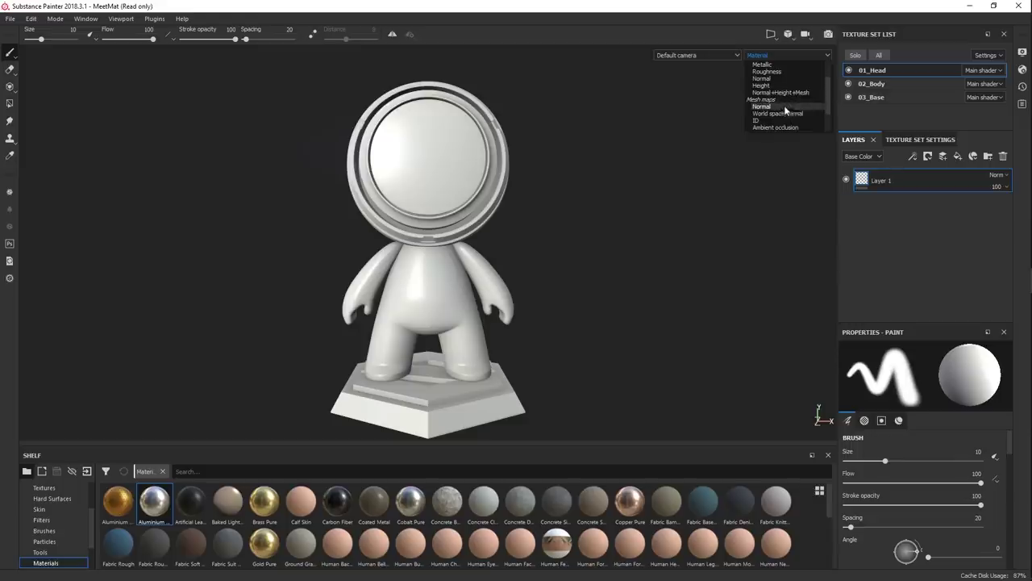
left_click(782, 106)
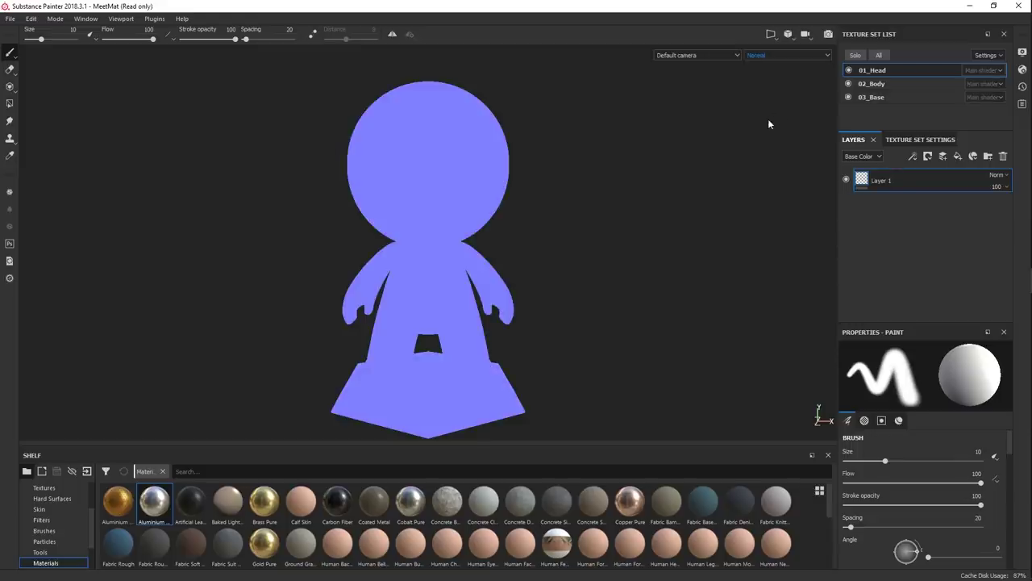
left_click(765, 55)
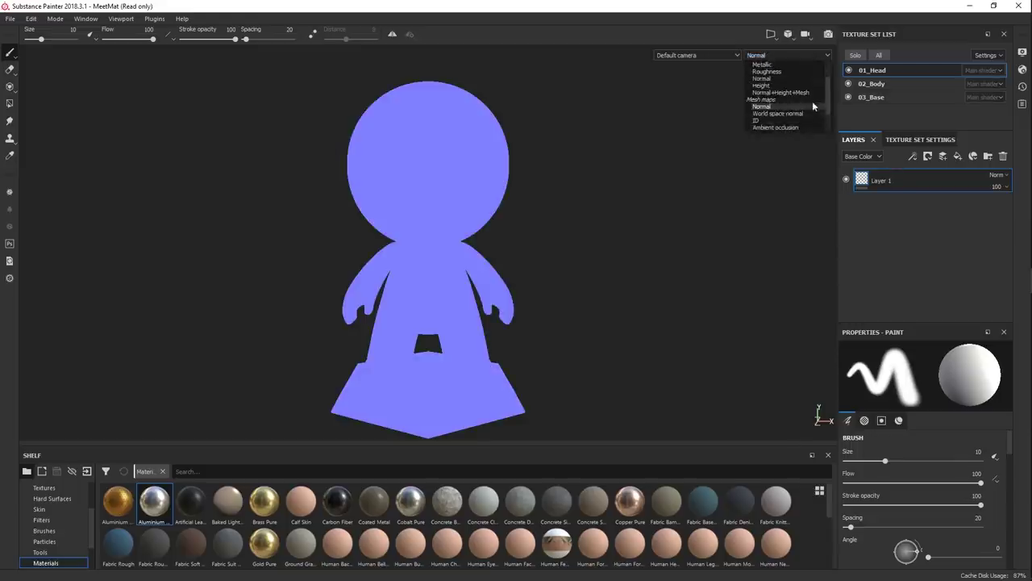
left_click(793, 127)
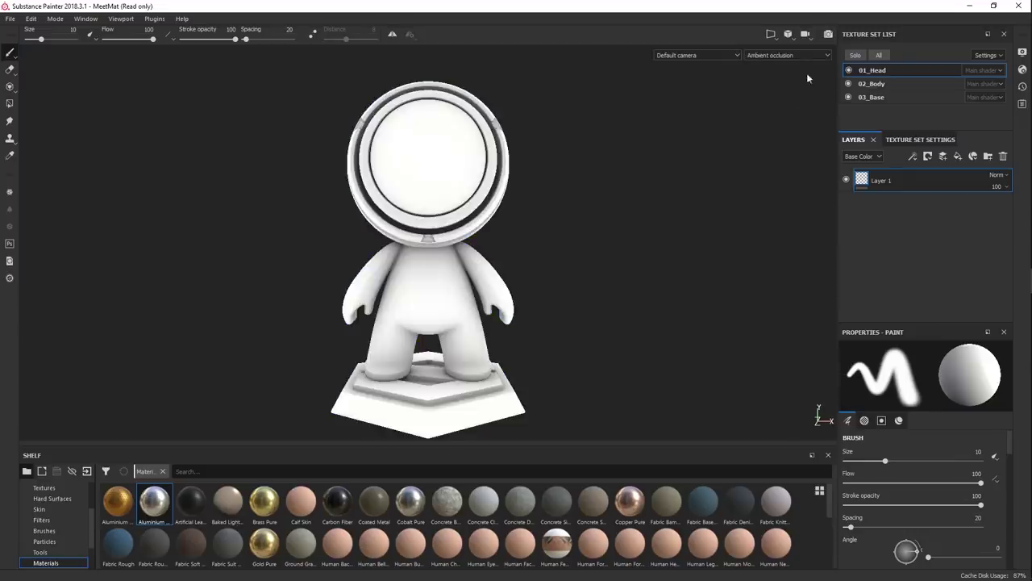
left_click(804, 55)
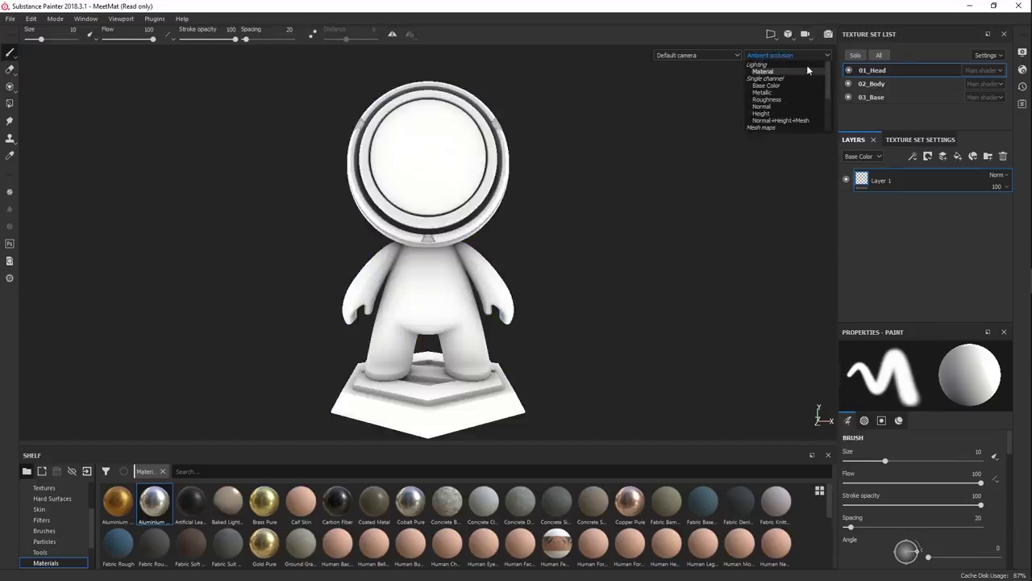
left_click(794, 72)
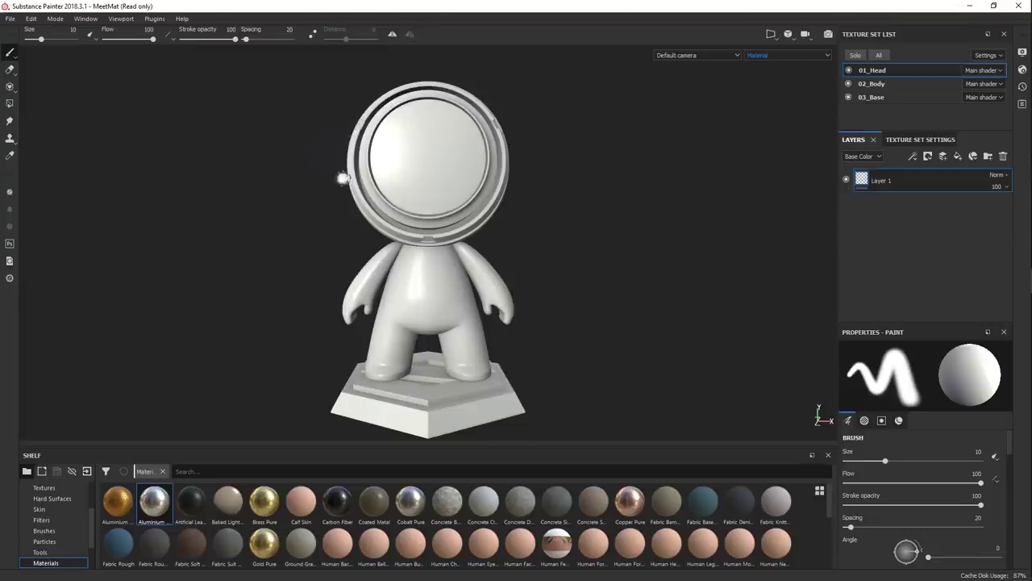
Set the brush size to 2.01 and rotate the environment lighting around the model.
key("ctrl")
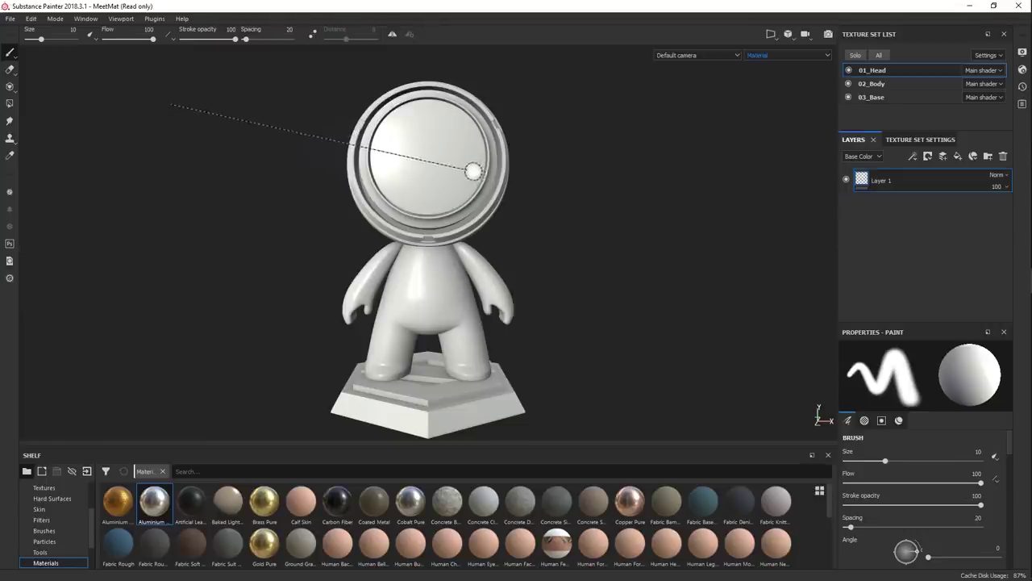
right_click_drag(462, 171, 460, 166, "shift")
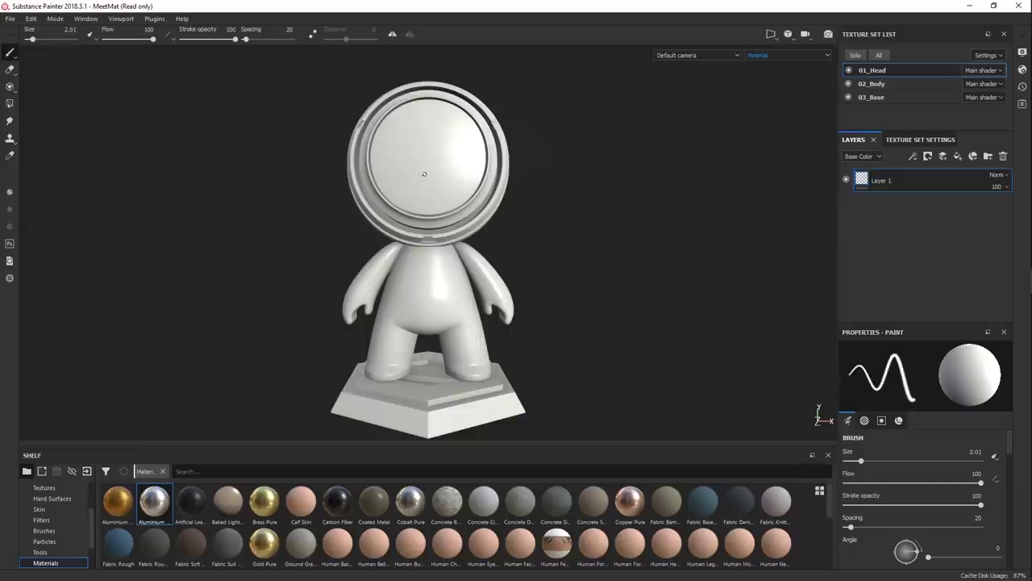
Try a brush stroke on the front of the head and undo it.
middle_click_drag(420, 162, 424, 167, "alt")
scroll(425, 167, "up", 5)
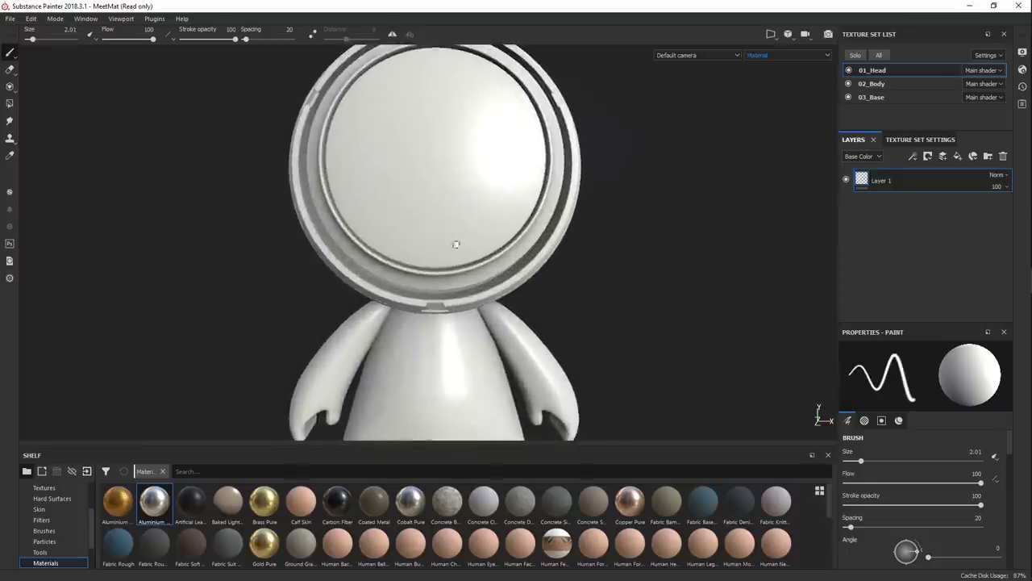
mouse_move(459, 205)
left_mouse_down()
mouse_move(442, 242)
mouse_move(370, 184)
mouse_move(399, 260)
mouse_move(413, 271)
mouse_move(360, 201)
mouse_move(383, 101)
mouse_move(437, 274)
left_mouse_up()
key("ctrl+z")
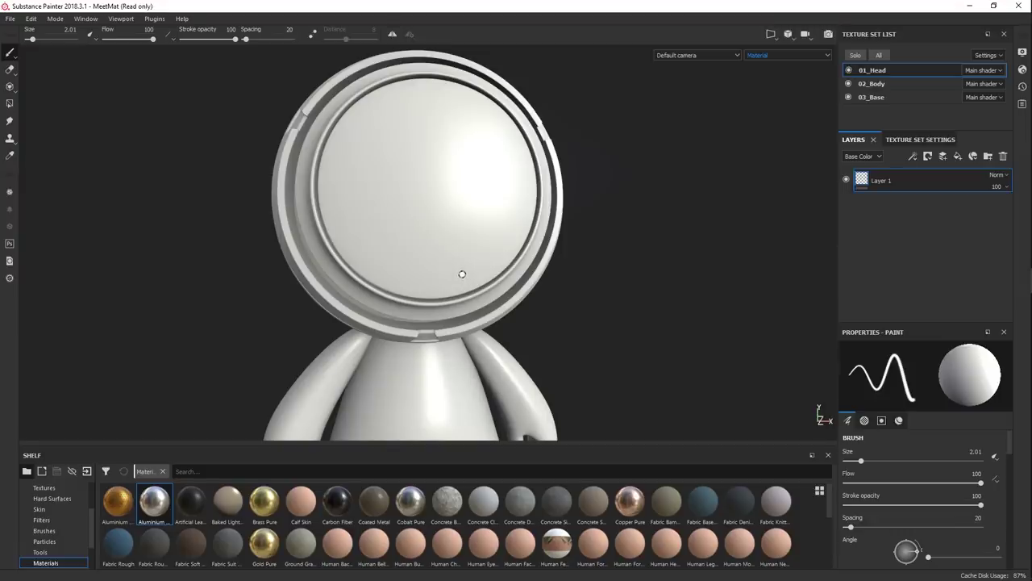
Add a fill layer above Layer 1 in the 01_Head texture set and show its material channel properties.
mouse_move(491, 187)
left_mouse_down("alt")
mouse_move(497, 198)
mouse_move(468, 226)
mouse_move(431, 224)
mouse_move(444, 231)
left_mouse_up("alt")
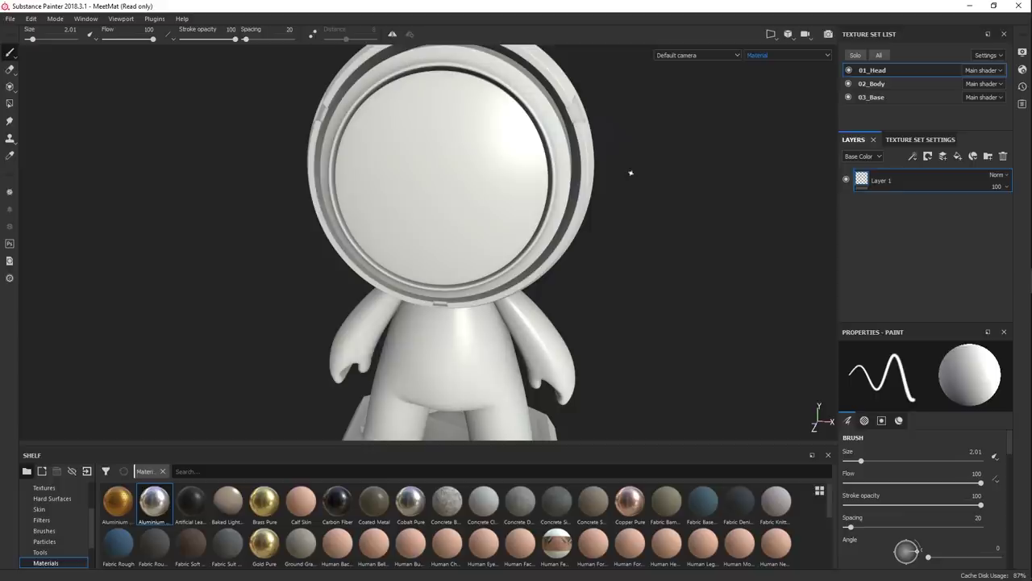
left_click_drag(640, 187, 622, 182, "alt")
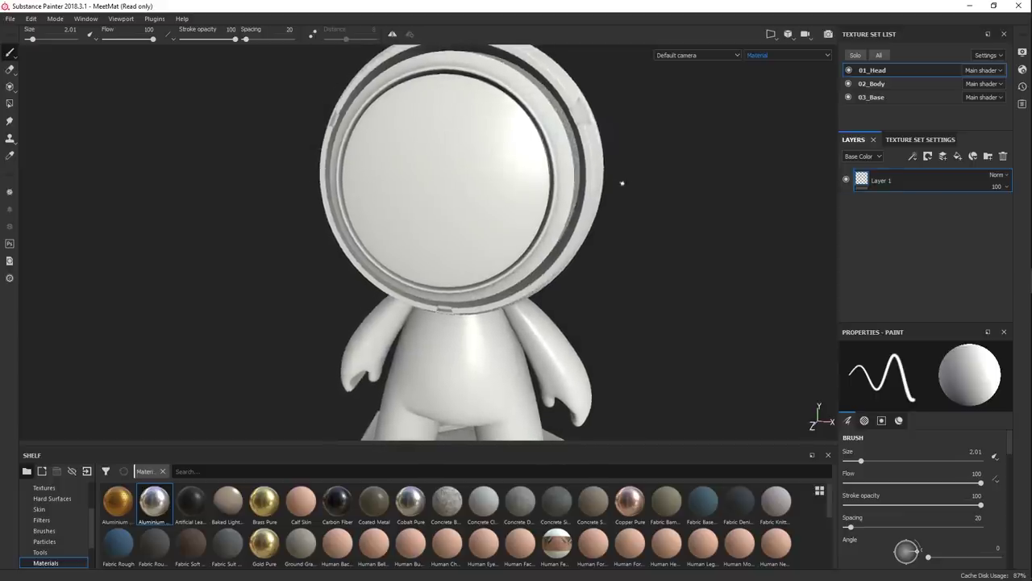
left_click(957, 156)
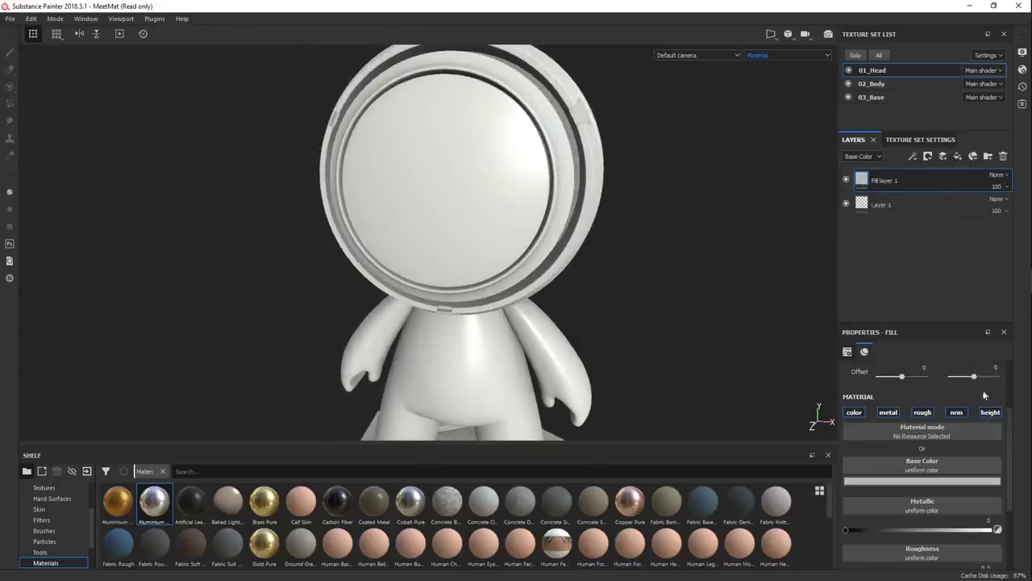
scroll(1008, 457, "down", 1)
scroll(1008, 457, "down", 1)
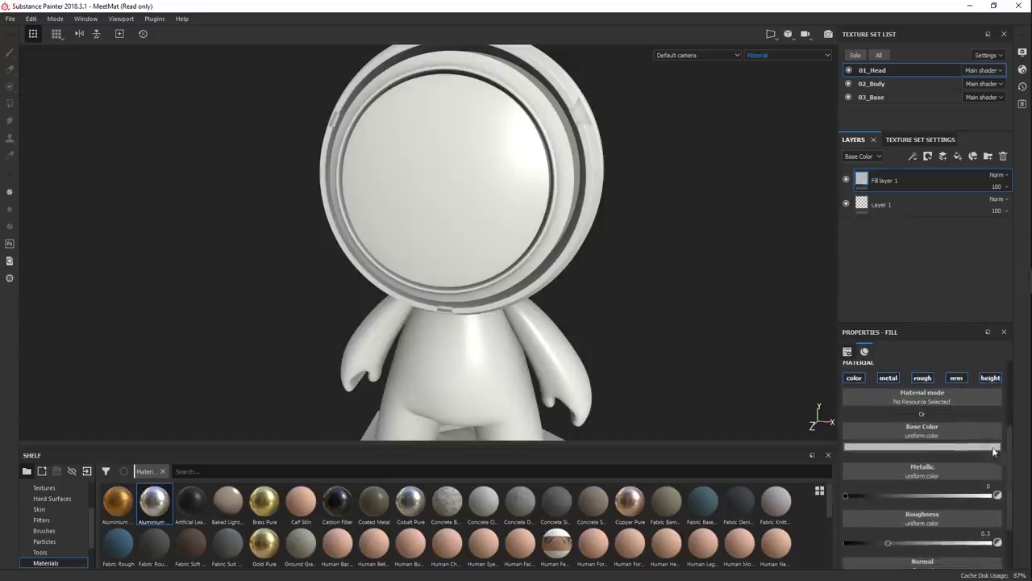
Set the fill layer's base color to a darkened golden yellow and its metallic value to 1.
left_click(939, 447)
left_click_drag(964, 505, 955, 468)
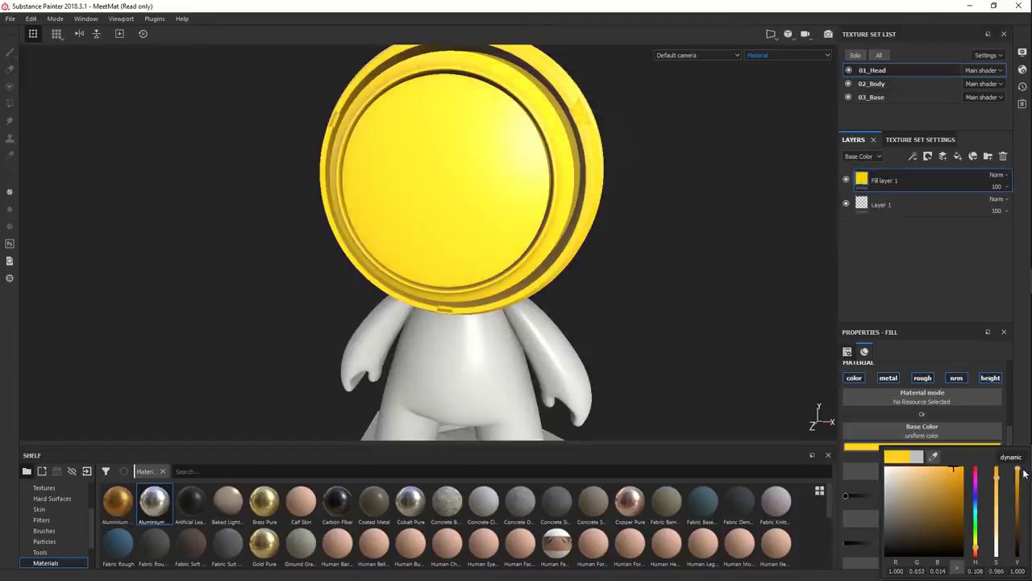
left_click_drag(1018, 472, 1018, 514)
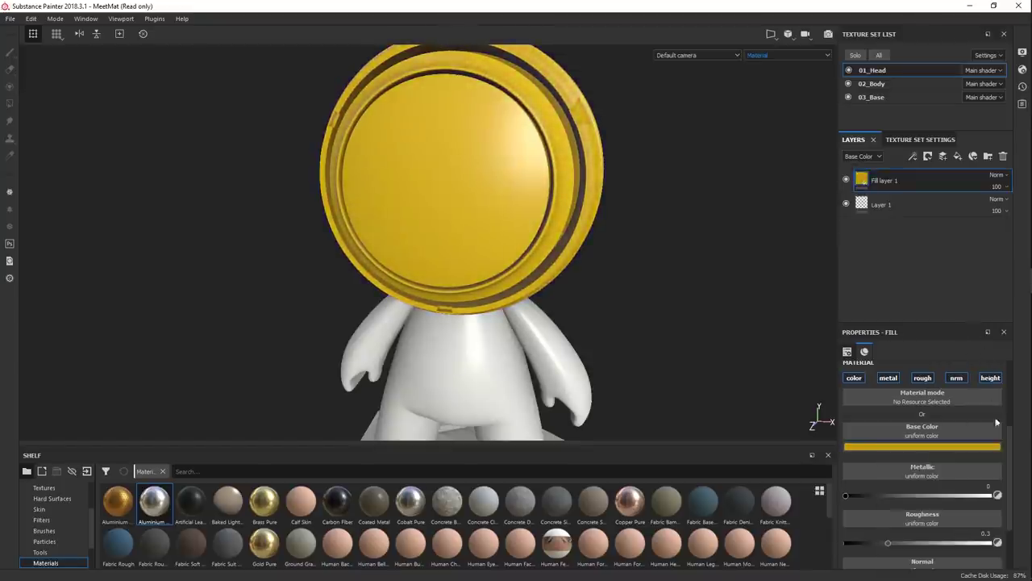
left_click(960, 495)
left_click_drag(966, 502, 999, 495)
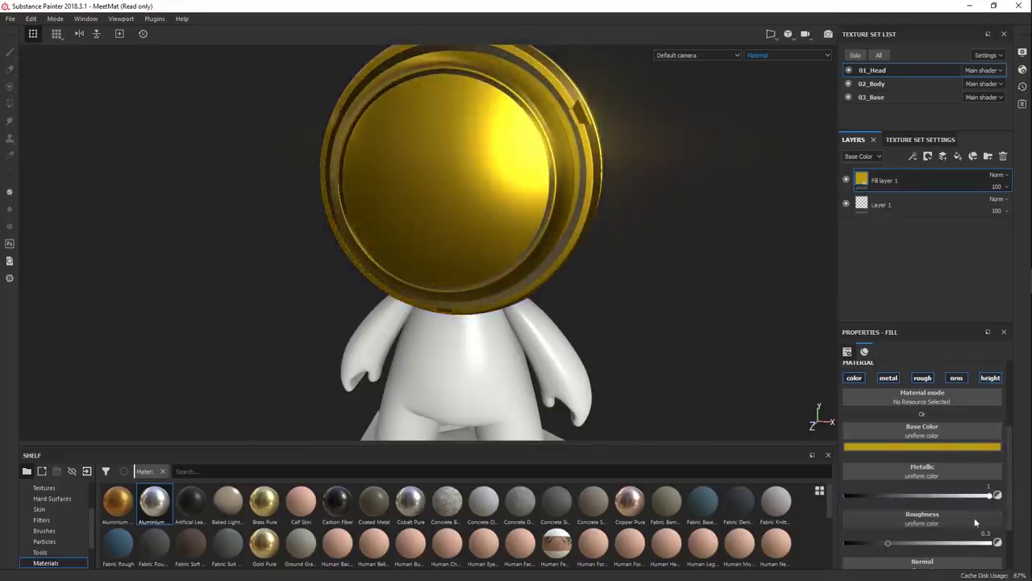
Lower the fill layer's roughness to 0.12 and look over its remaining material channels.
left_click_drag(890, 543, 863, 545)
scroll(1010, 482, "down", 2)
scroll(1010, 482, "up", 1)
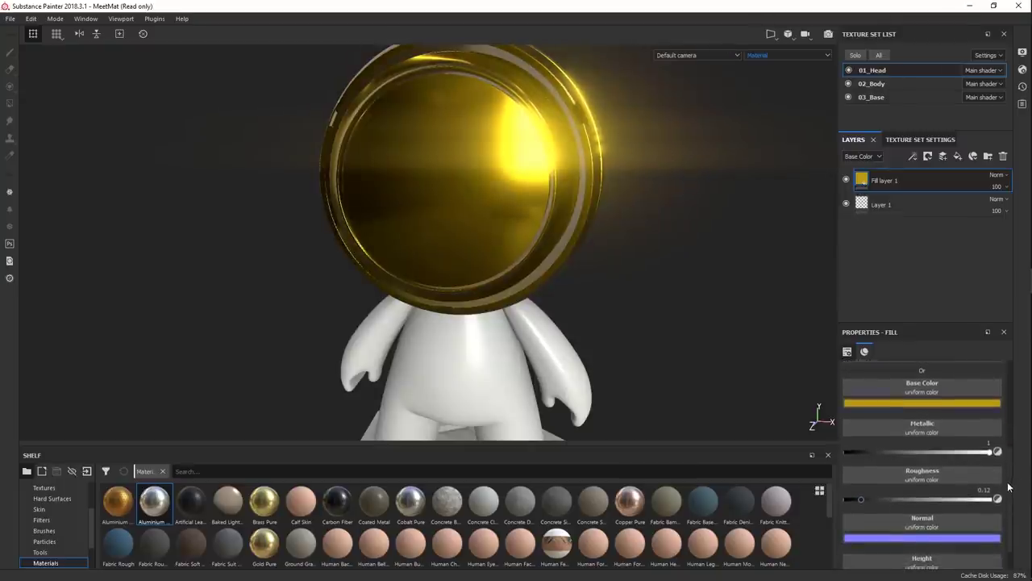
scroll(1007, 479, "down", 1)
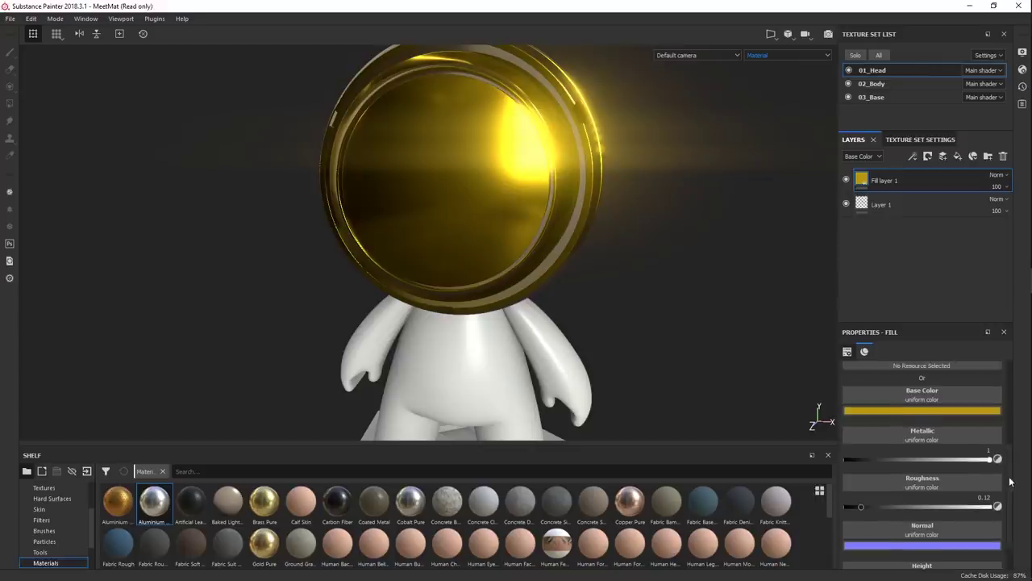
scroll(1007, 482, "down", 1)
scroll(1008, 485, "up", 1)
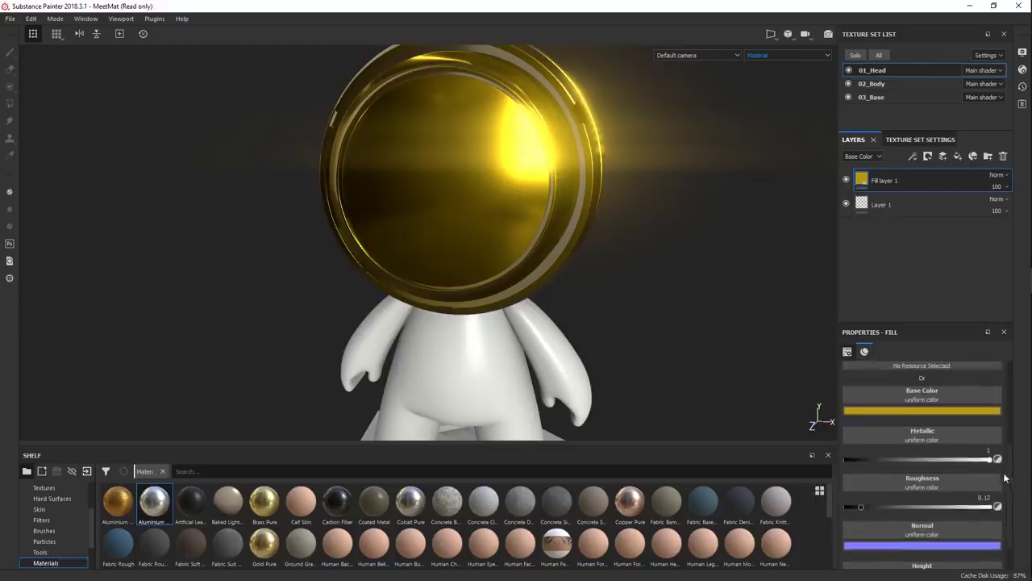
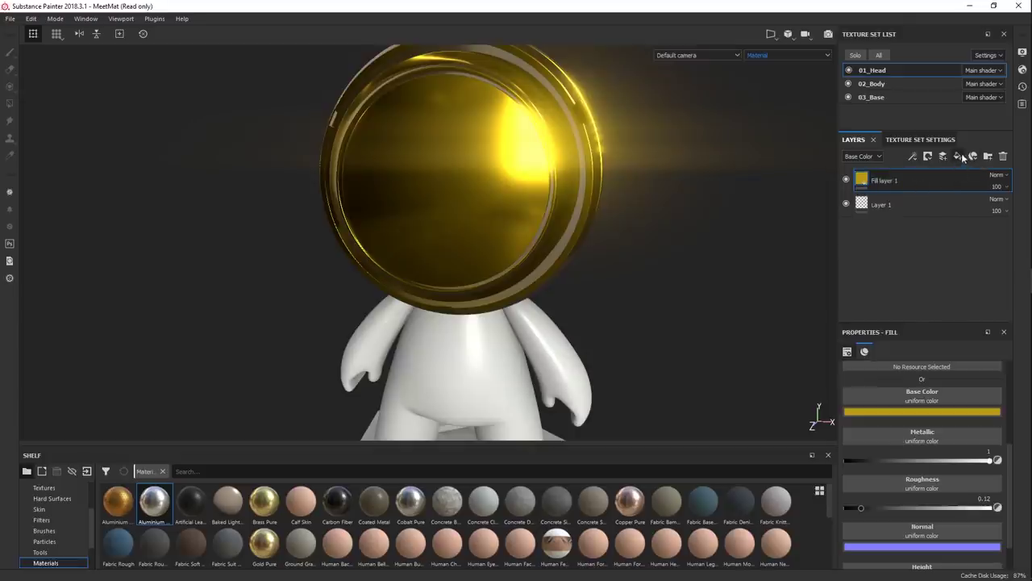
Brighten the fill layer's base color to RGB 1.000, 0.647, 0.000 and set its roughness to 0.0727.
mouse_move(528, 250)
right_mouse_down("shift")
mouse_move(587, 247)
mouse_move(525, 240)
right_mouse_up("shift")
left_click_drag(721, 344, 621, 355, "alt")
left_click(912, 413)
left_click_drag(958, 458, 965, 424)
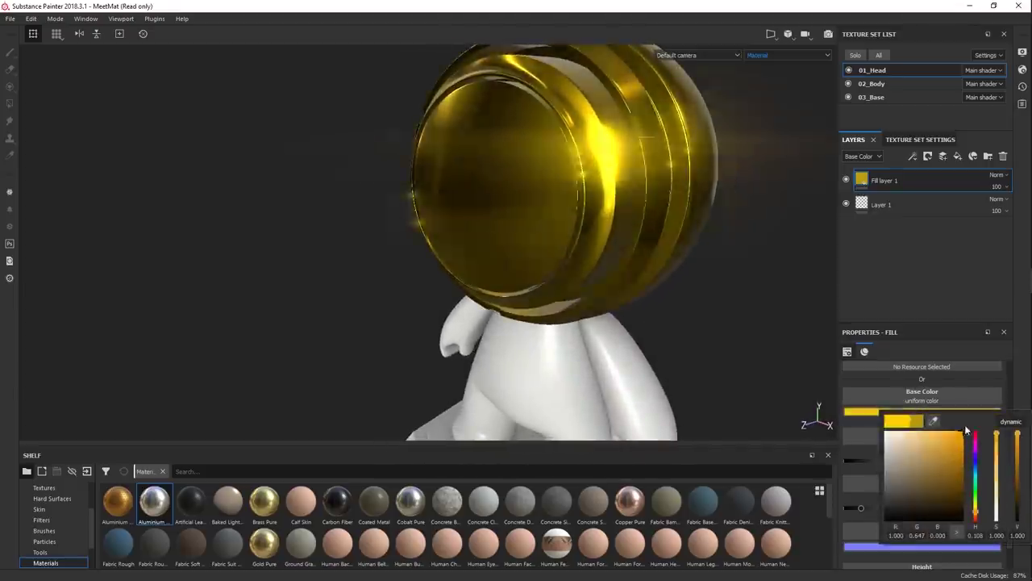
left_click_drag(817, 360, 823, 387, "alt")
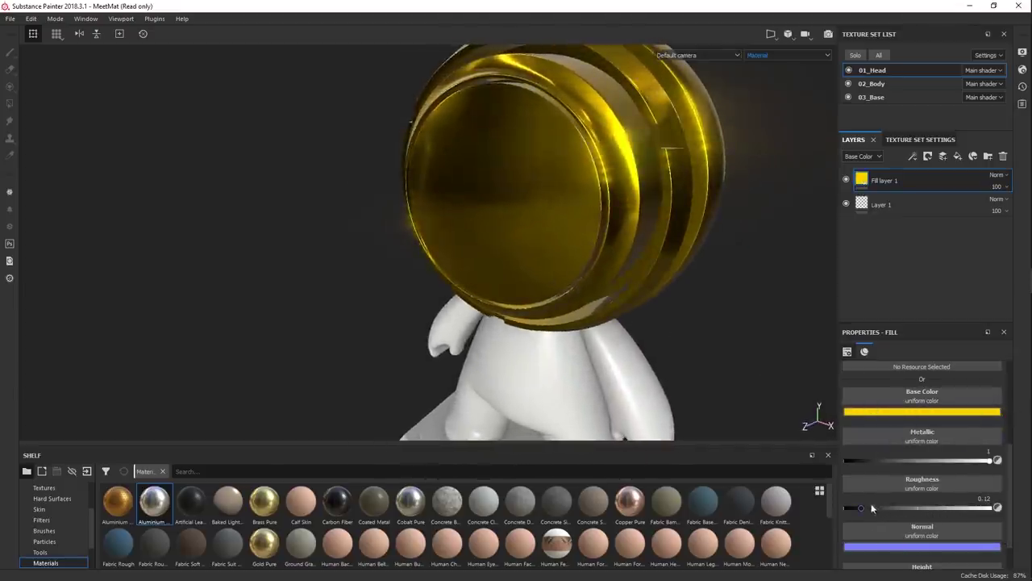
mouse_move(870, 509)
left_mouse_down()
mouse_move(888, 508)
mouse_move(854, 508)
left_mouse_up()
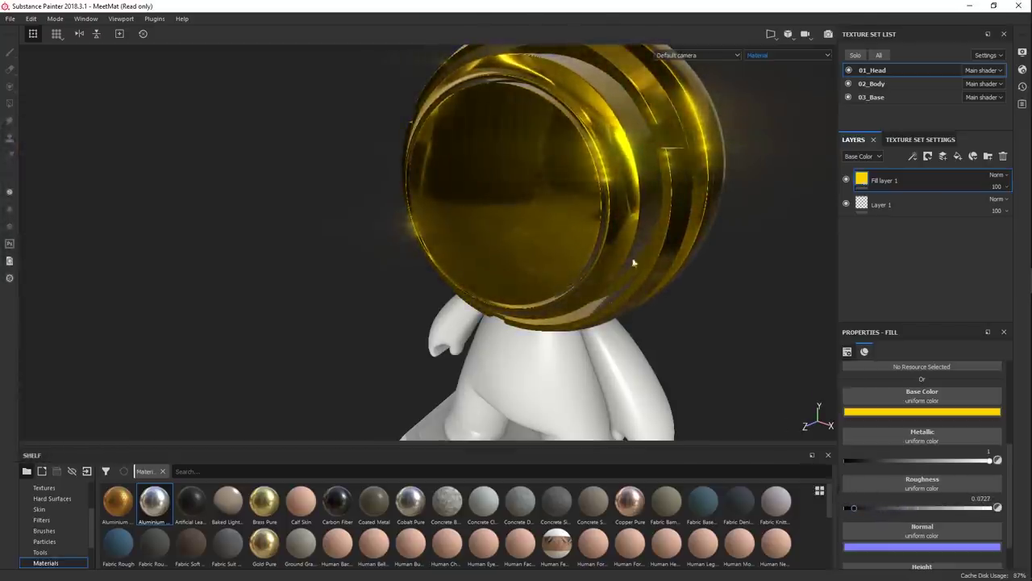
Delete the gold fill layer from the 01_Head texture set.
left_click(1004, 157)
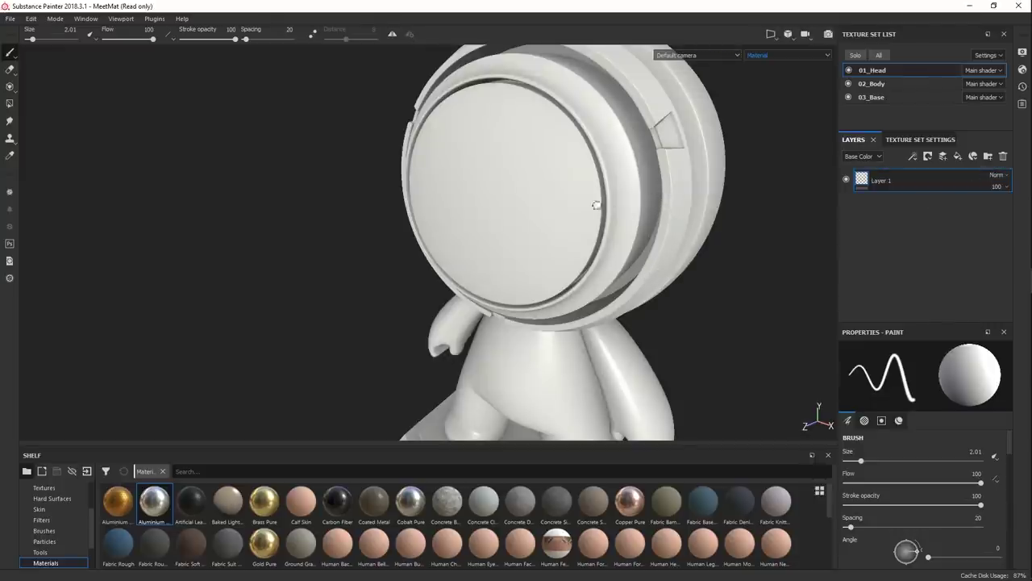
Orbit, zoom and pan around the head to examine it, and reframe the model from the front.
left_click_drag(638, 169, 552, 232, "alt")
right_click_drag(552, 232, 581, 256, "alt")
left_click_drag(581, 255, 558, 244, "alt")
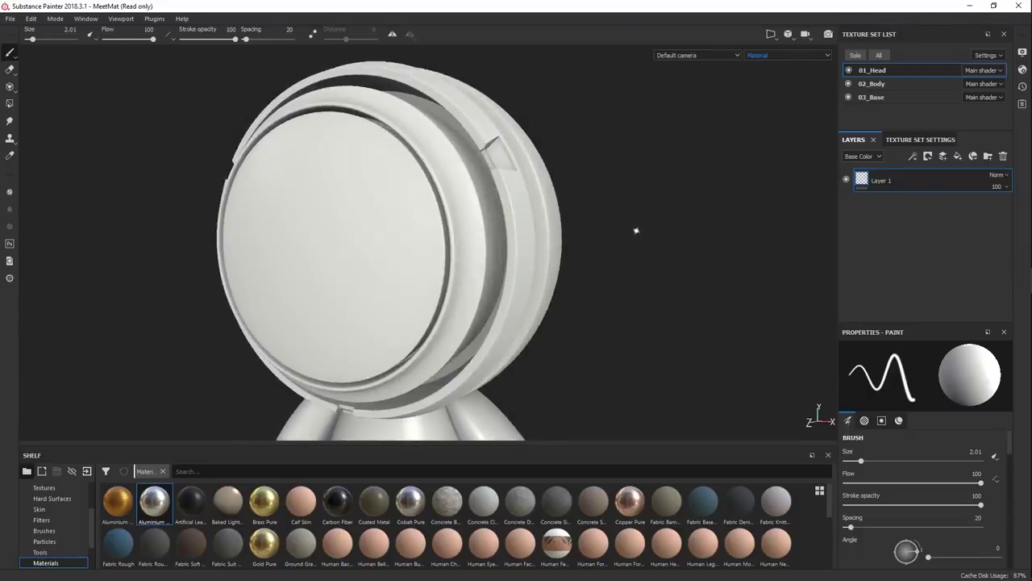
scroll(637, 230, "up", 3)
left_click_drag(636, 230, 595, 249, "alt")
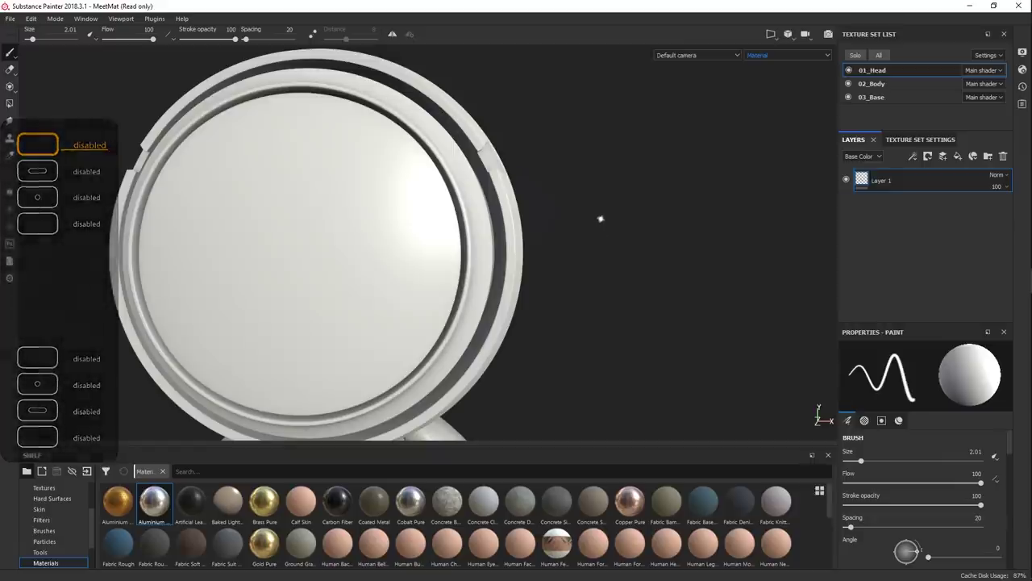
left_click_drag(484, 249, 379, 305, "alt")
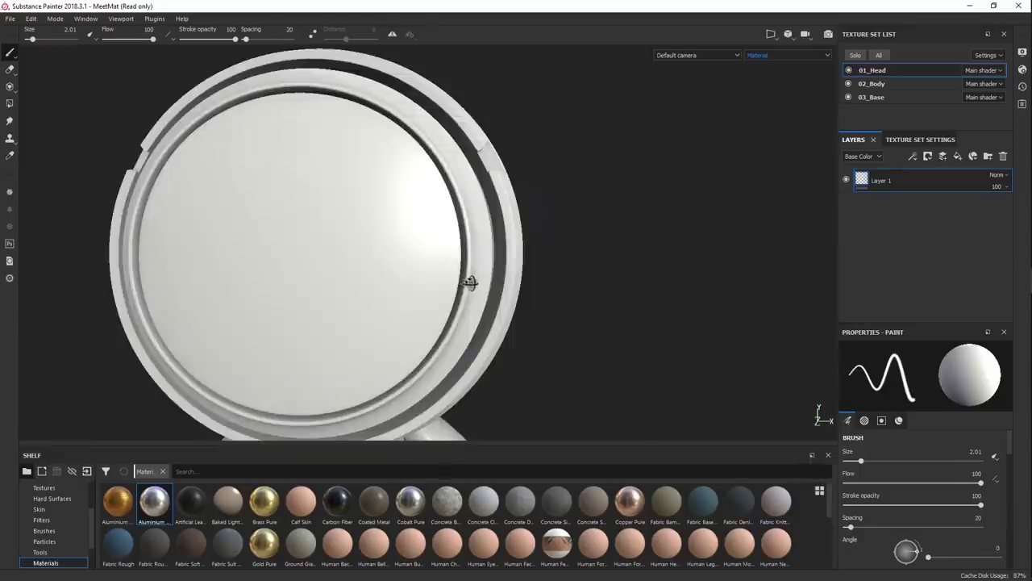
key("f")
left_click_drag(579, 277, 535, 282, "alt")
middle_click_drag(577, 248, 573, 265, "alt")
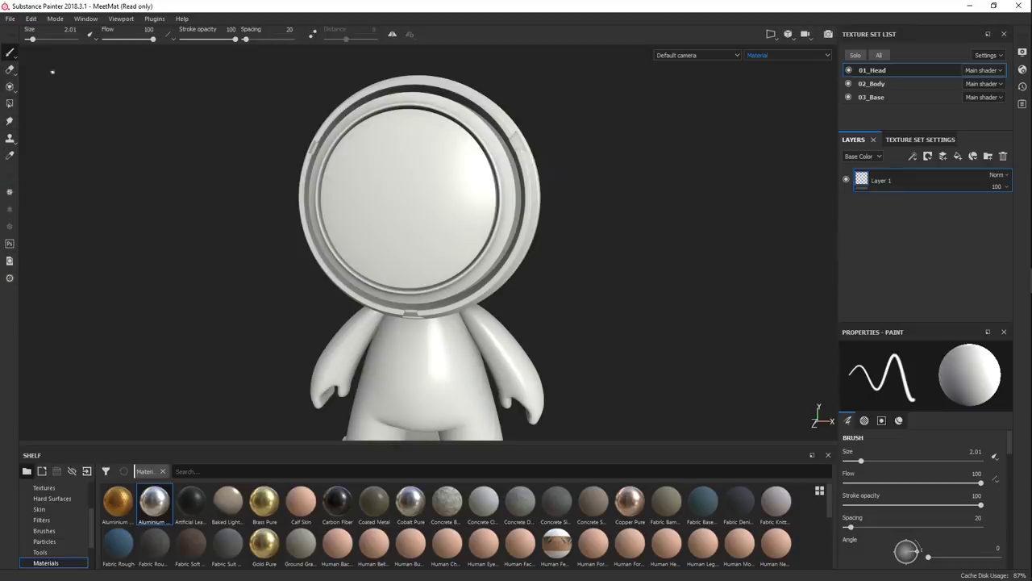
Paint a looping stroke on the head's round front face and erase parts of it.
mouse_move(432, 176)
left_mouse_down()
mouse_move(410, 211)
mouse_move(432, 183)
mouse_move(416, 236)
mouse_move(375, 252)
left_mouse_up()
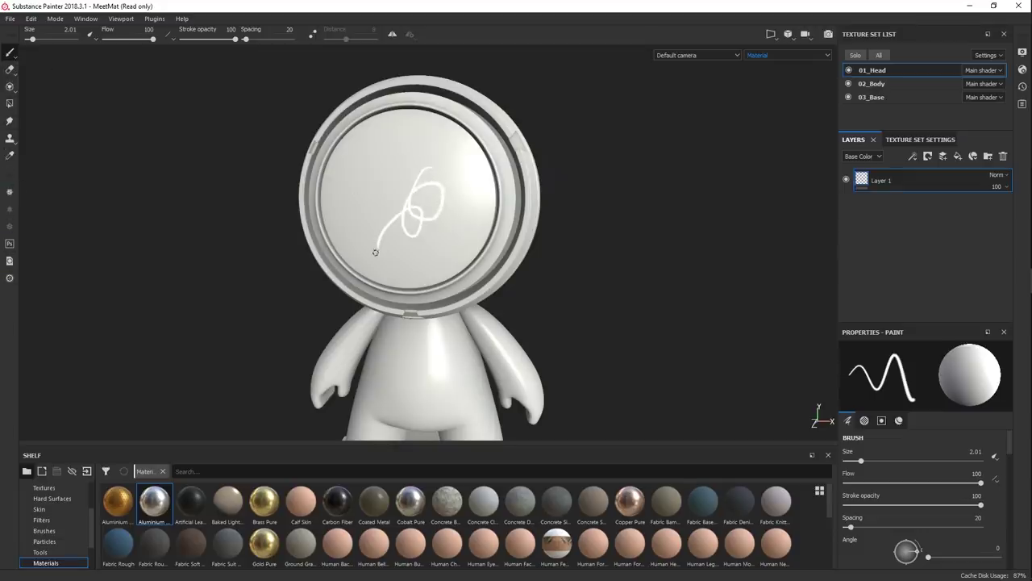
left_click(9, 70)
mouse_move(385, 180)
left_mouse_down()
mouse_move(414, 198)
mouse_move(404, 230)
mouse_move(377, 226)
mouse_move(370, 243)
mouse_move(394, 232)
mouse_move(413, 190)
left_mouse_up()
Return to the Paint tool with brush size 33.85 and paint a large white patch on the face beside the remaining stroke.
left_click(10, 54)
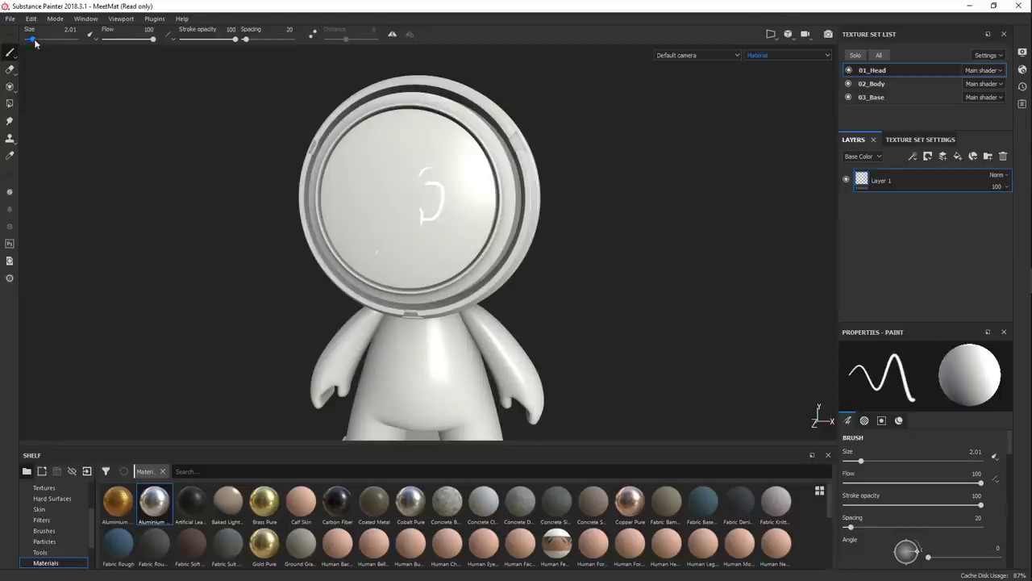
left_click_drag(31, 38, 55, 39)
left_click_drag(393, 166, 376, 246)
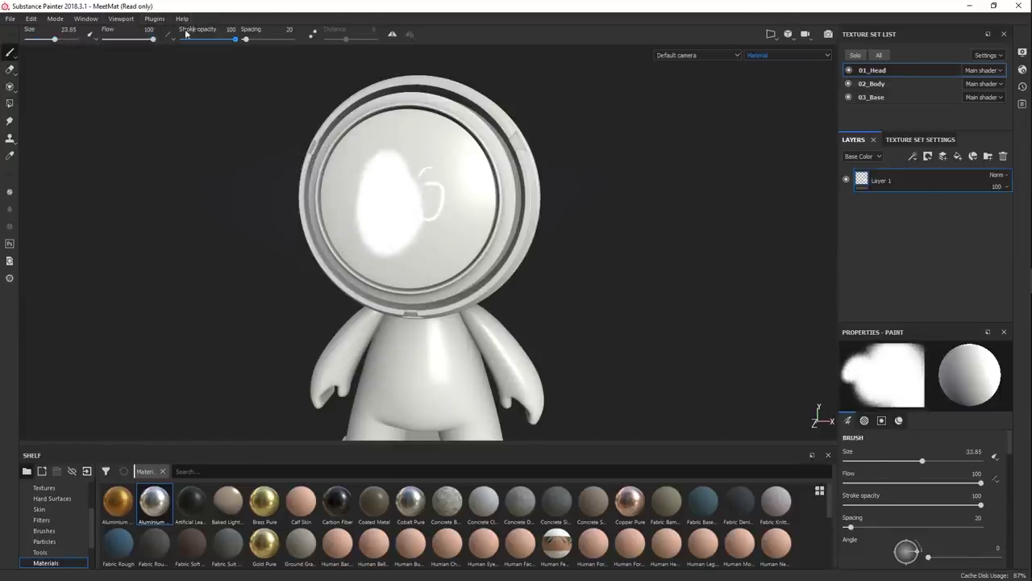
Compare the combined 3D/2D, 3D only and 2D only viewport layouts, ending on 3D only.
left_click(772, 34)
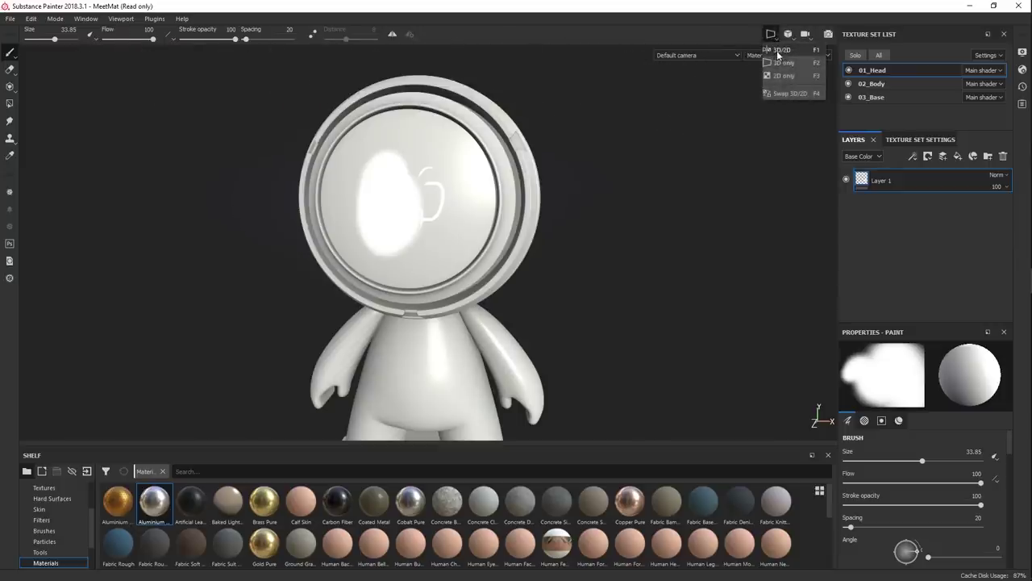
left_click(780, 51)
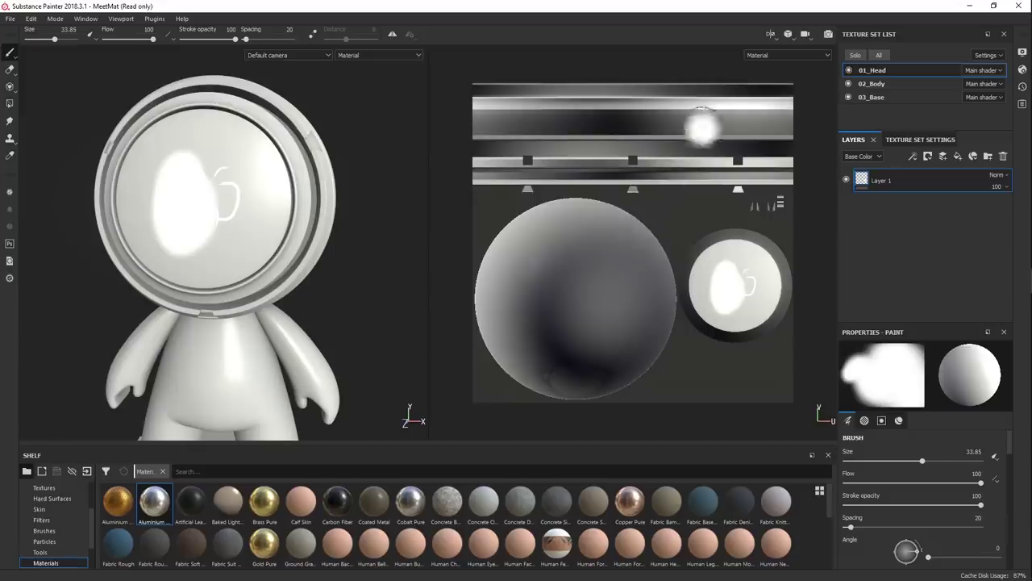
left_click(770, 34)
left_click(784, 63)
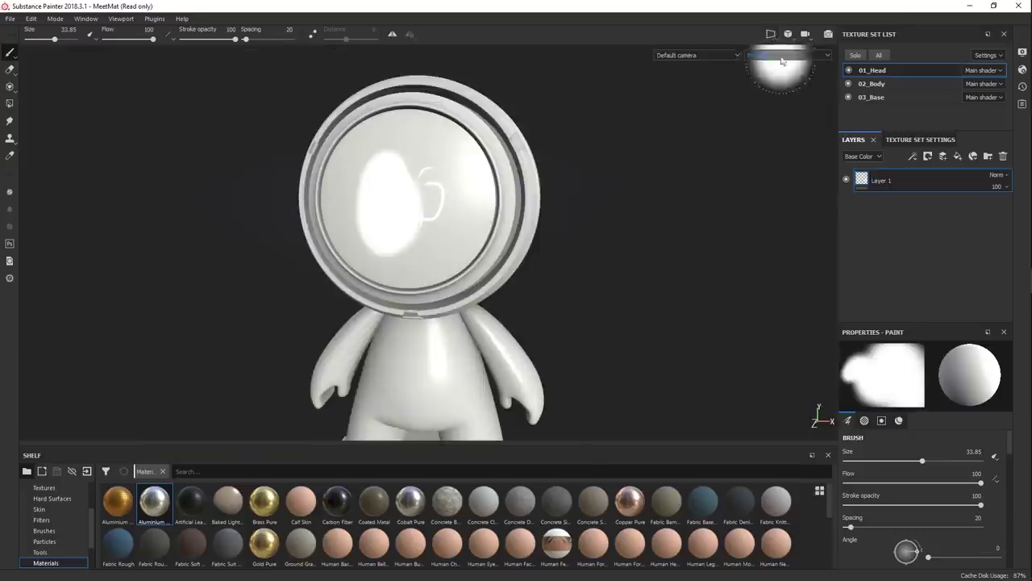
left_click(770, 35)
left_click(784, 76)
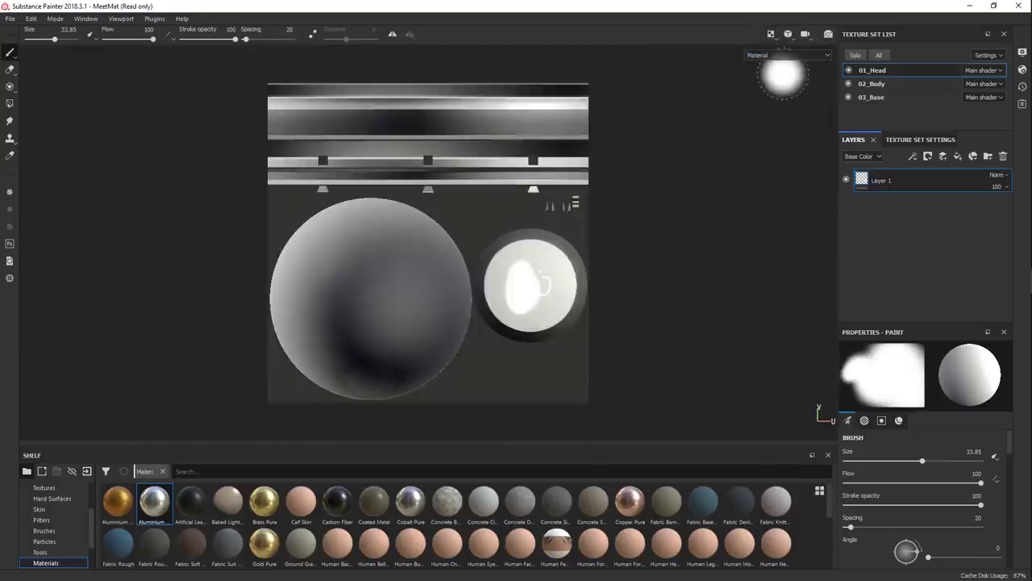
left_click(770, 35)
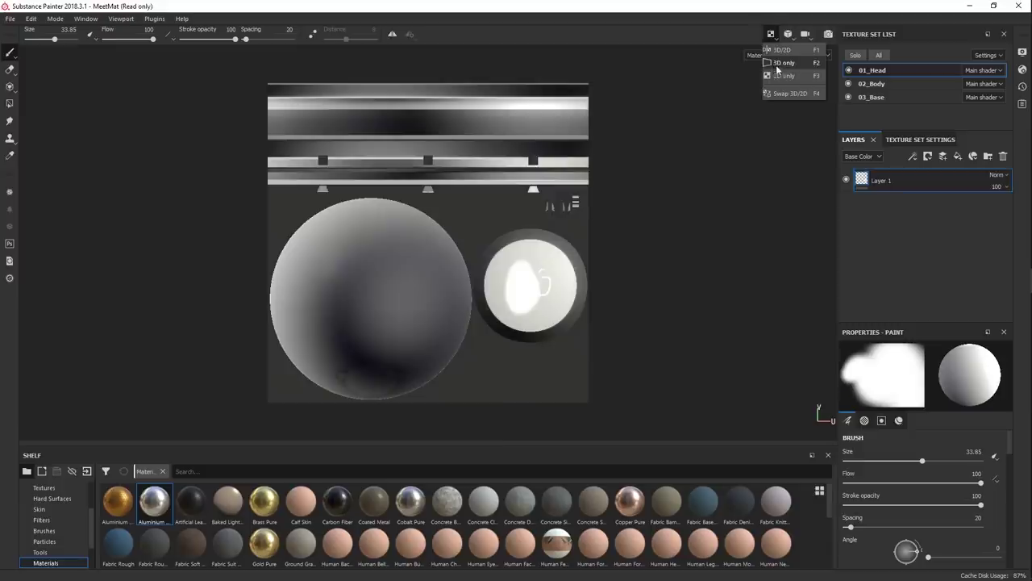
left_click(779, 63)
Compare the orthographic and perspective projections on the full figure, ending in orthographic view.
left_click(789, 36)
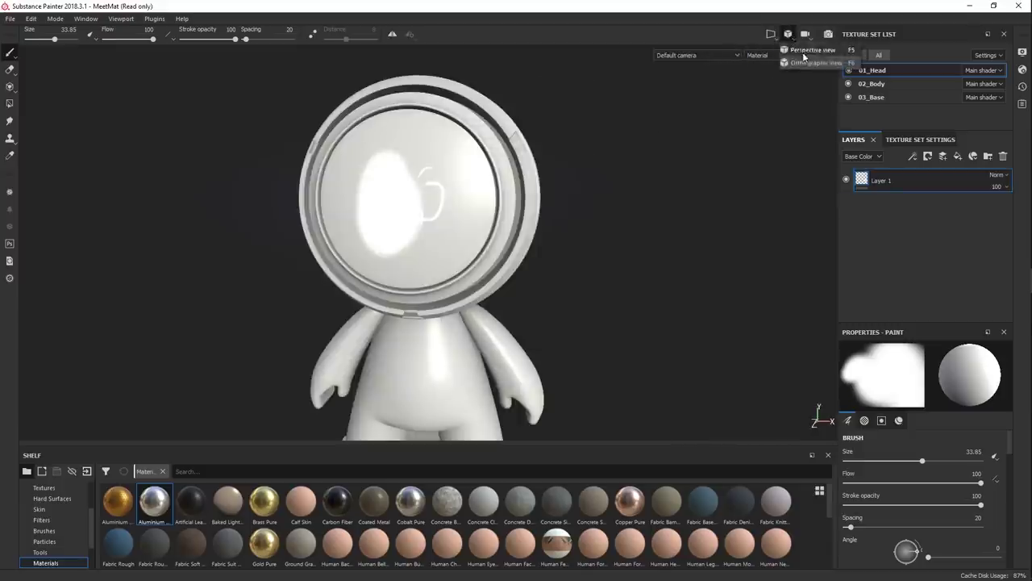
left_click(810, 64)
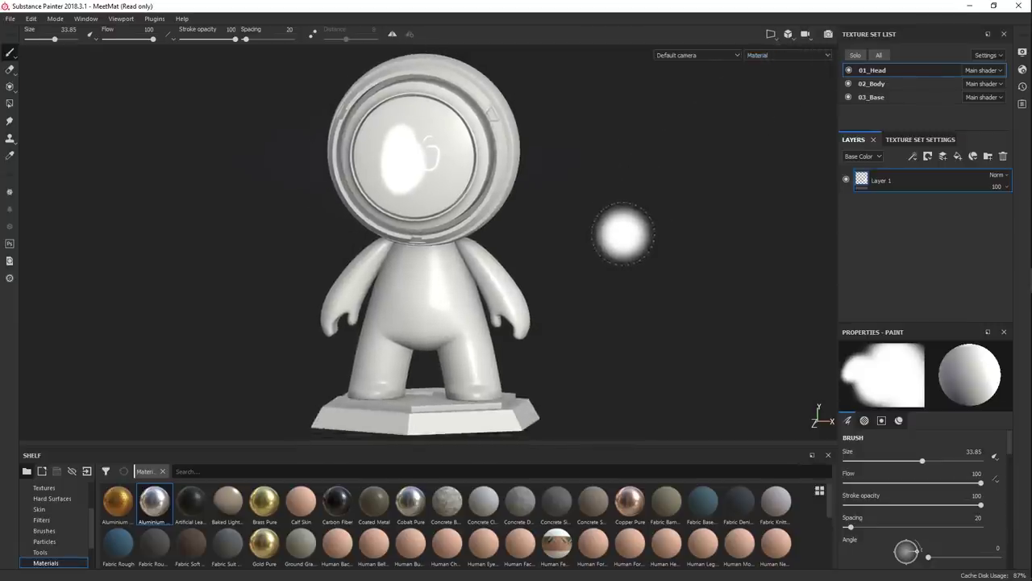
scroll(795, 58, "up", 2)
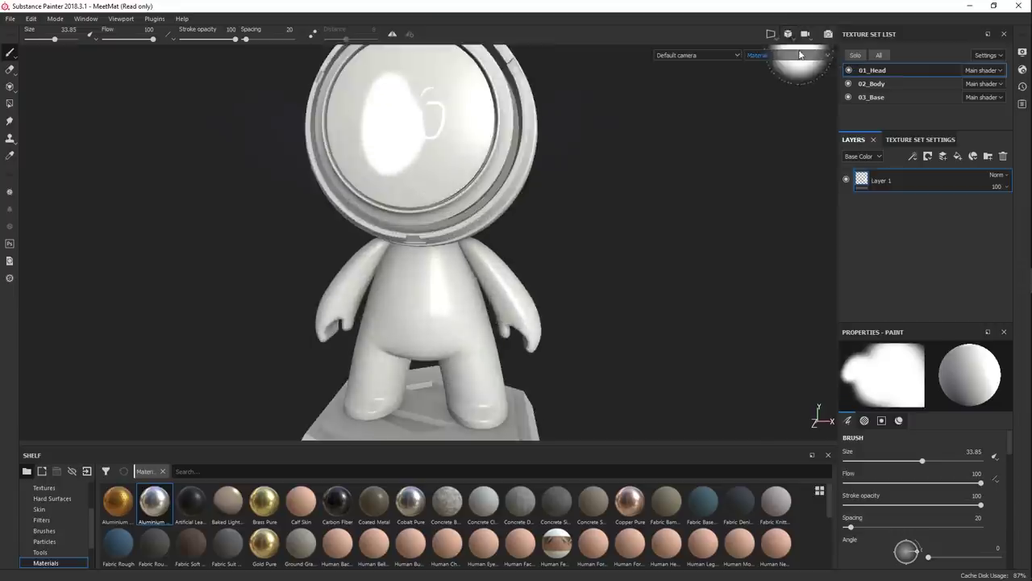
scroll(612, 222, "down", 1)
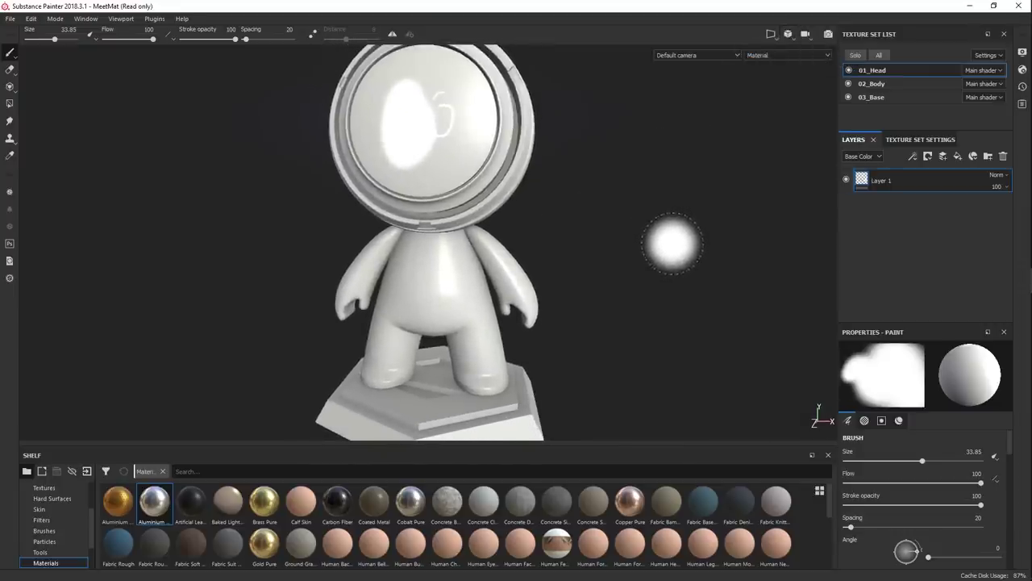
scroll(702, 121, "up", 1)
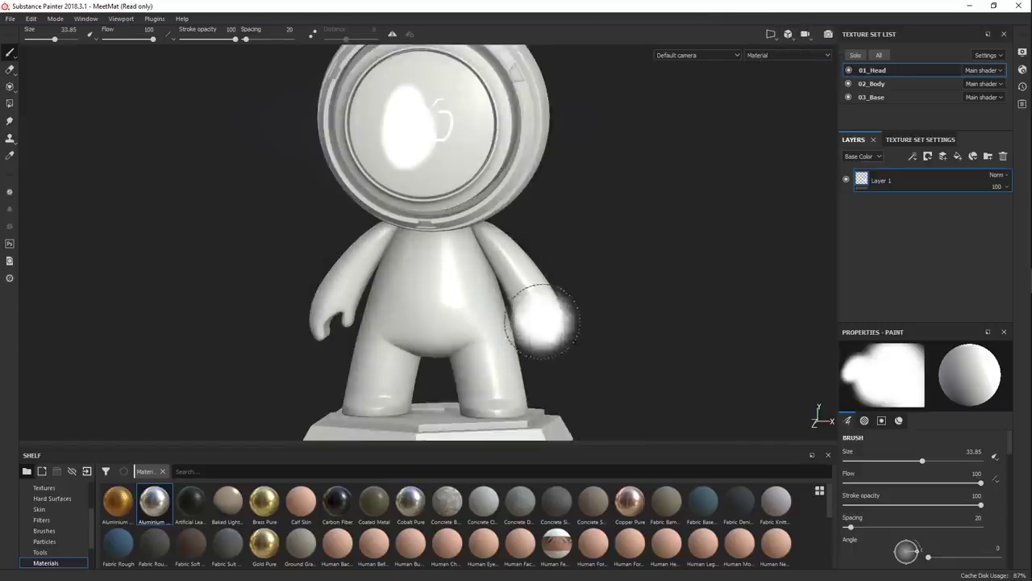
Reduce the brush size to 7.95.
key("ctrl")
right_click_drag(546, 325, 530, 299, "ctrl")
Try a straight horizontal stroke across the lower front of the head and undo it.
key("shift")
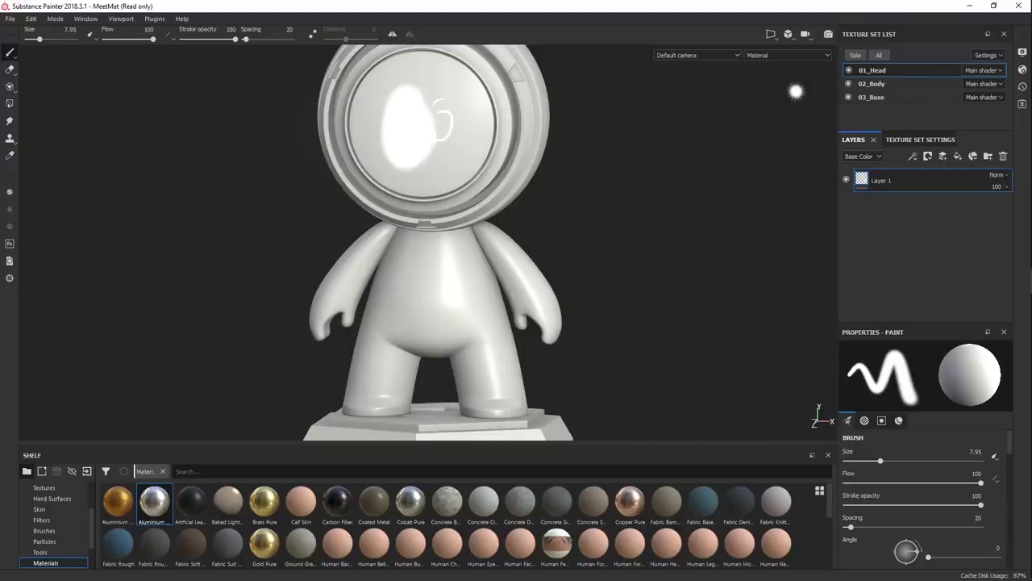
left_click_drag(441, 151, 547, 150)
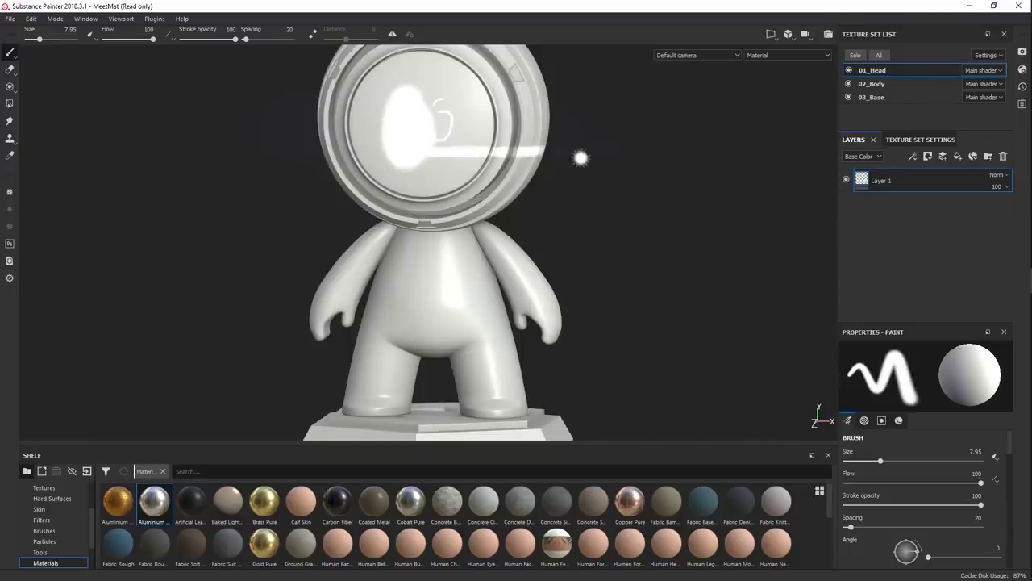
key("ctrl+z")
Switch the camera back to perspective view and enlarge the 3D-only viewport by hiding the surrounding panels.
left_click(788, 34)
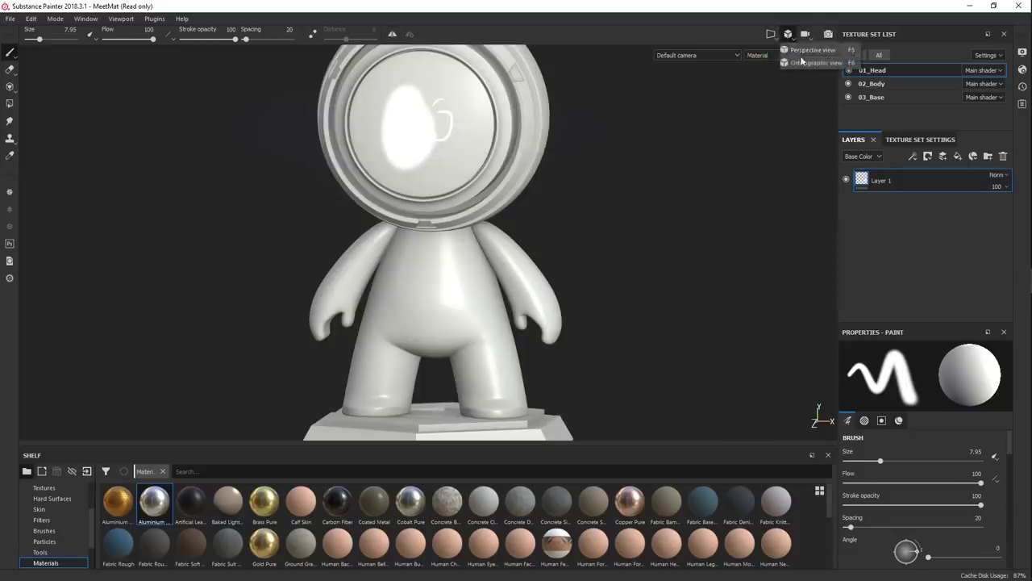
left_click(808, 50)
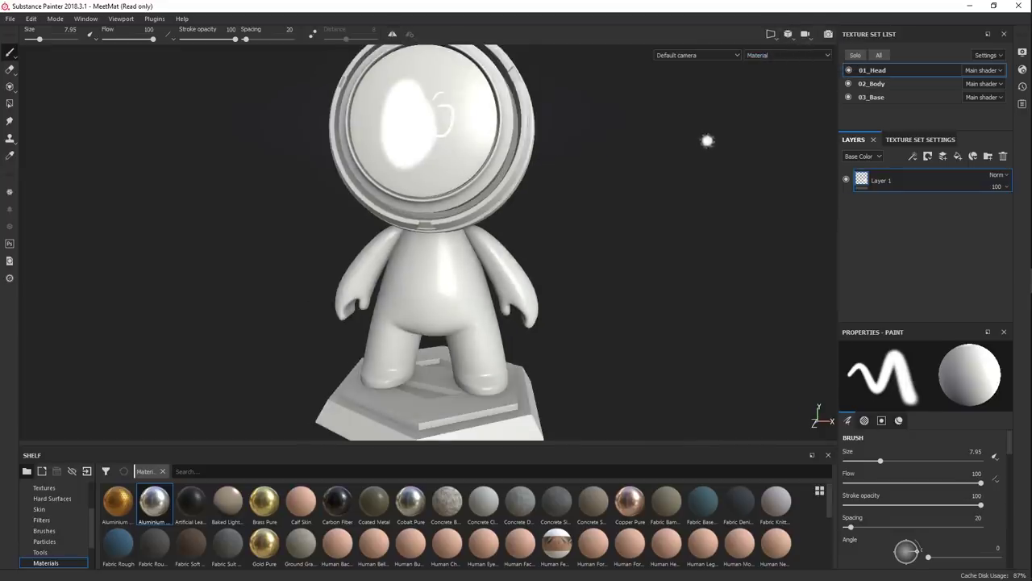
left_click(771, 34)
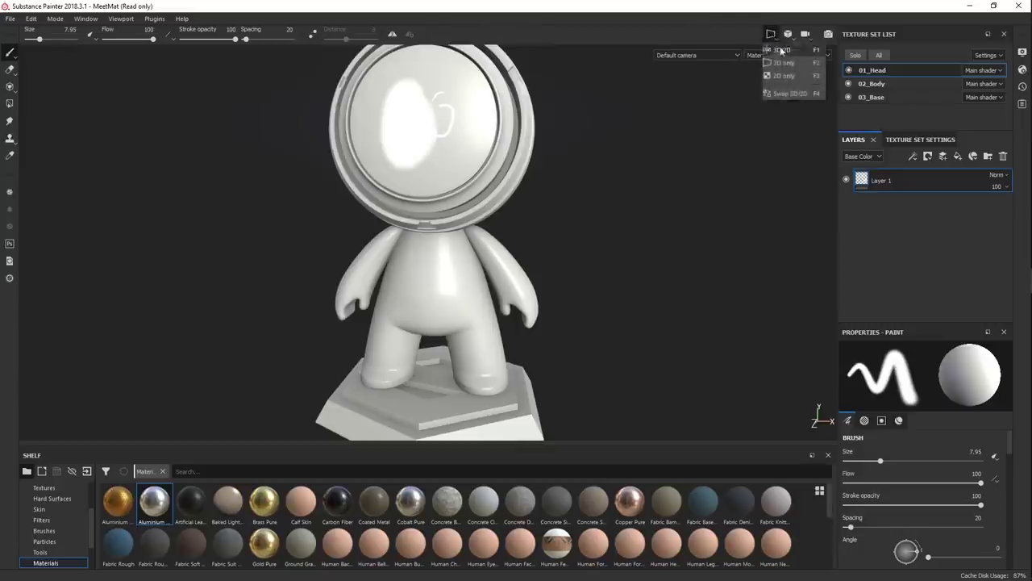
left_click(787, 64)
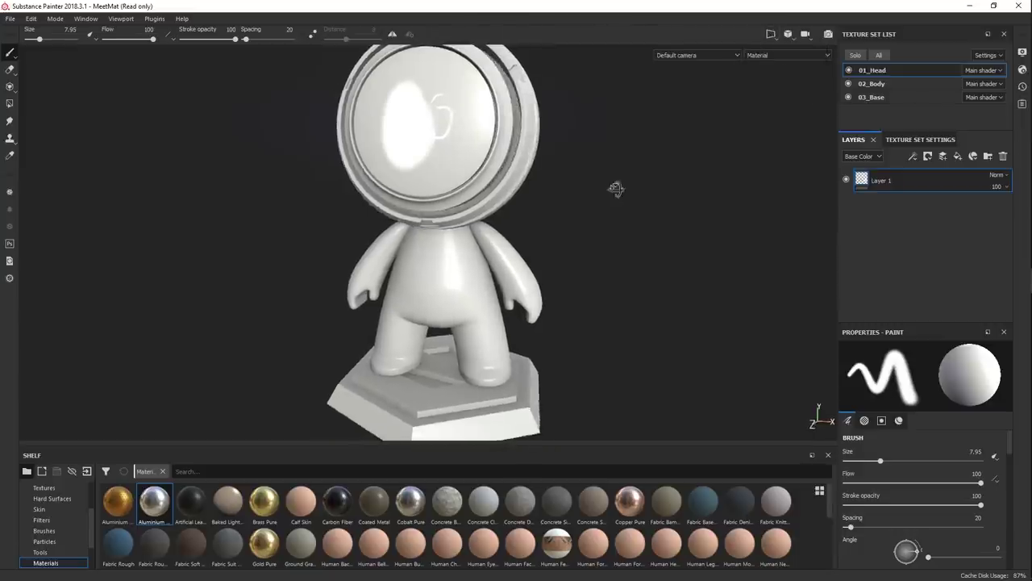
key("Tab")
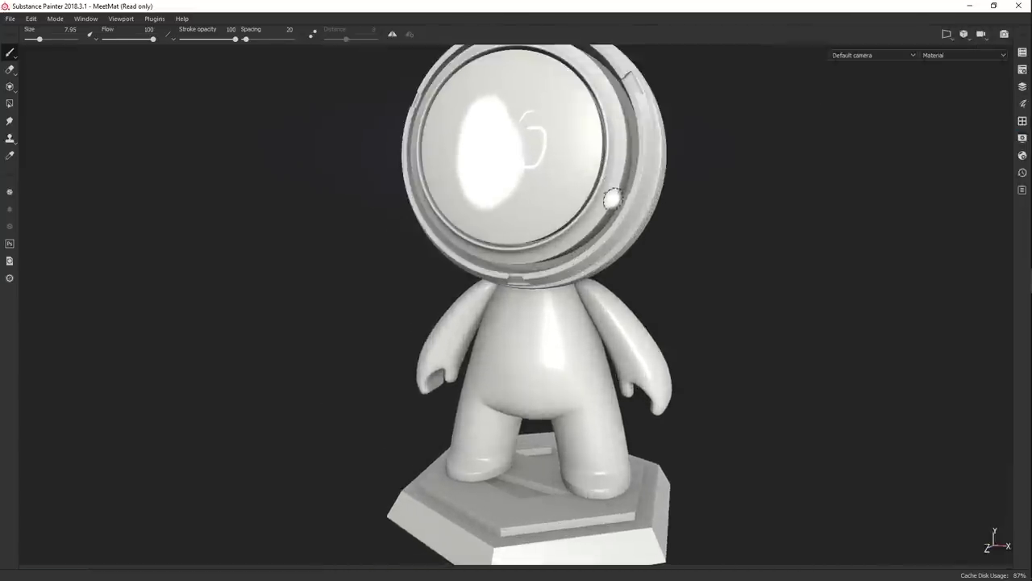
Restore the panels around the viewport and reframe the view so the whole figure with its base fits.
key("Tab")
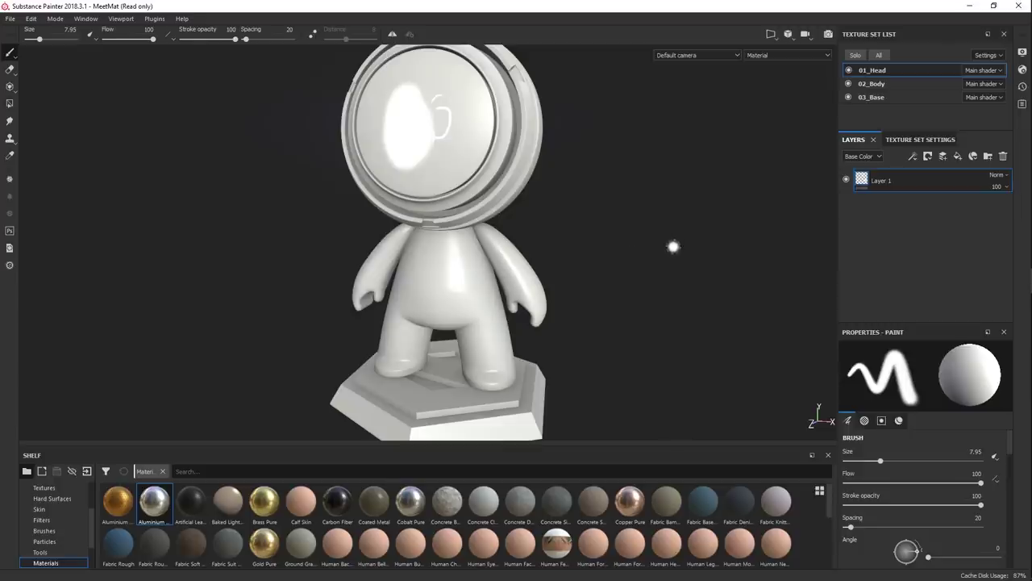
key("Tab")
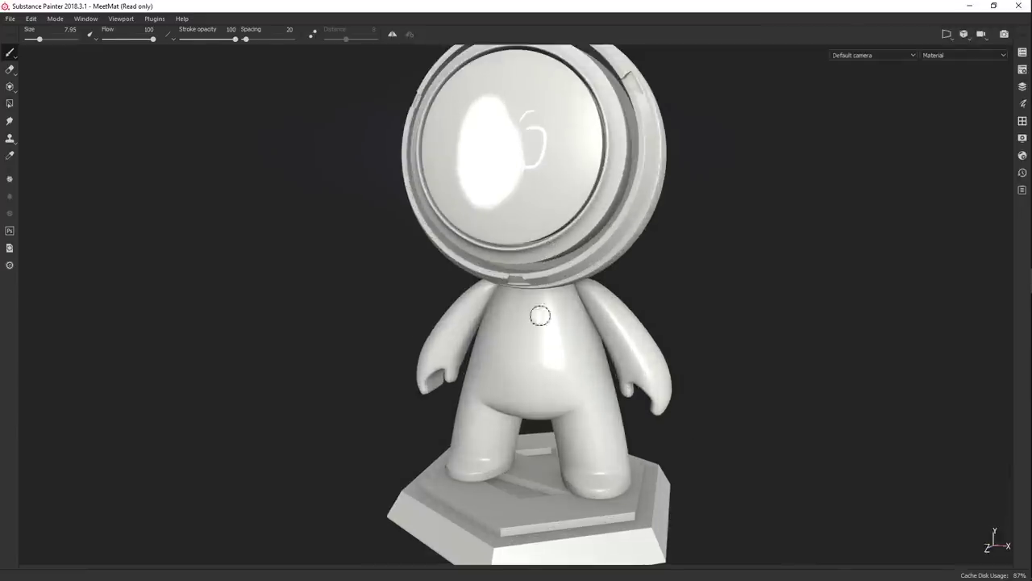
key("Tab")
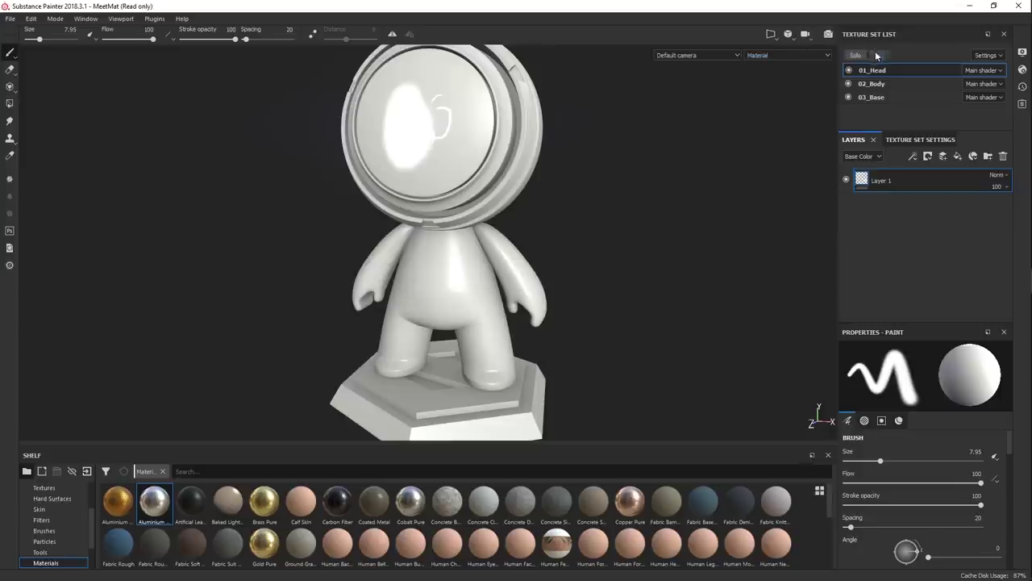
mouse_move(548, 212)
left_mouse_down("alt")
mouse_move(594, 238)
mouse_move(551, 231)
left_mouse_up("alt")
left_click_drag(710, 202, 588, 221, "alt")
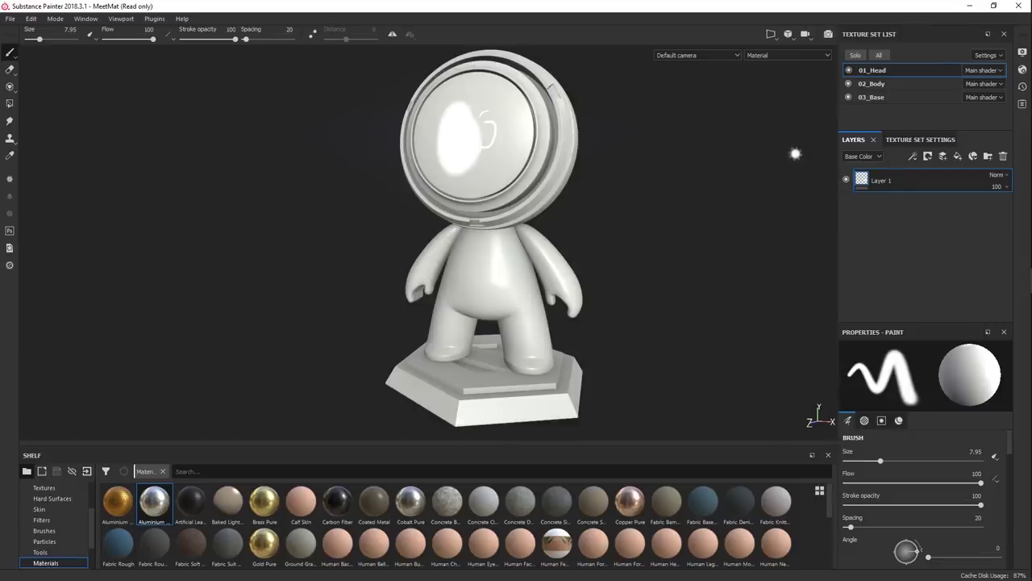
Compare the 3D-only and 2D-only viewport layouts, ending in the split 3D/2D layout.
left_click(768, 36)
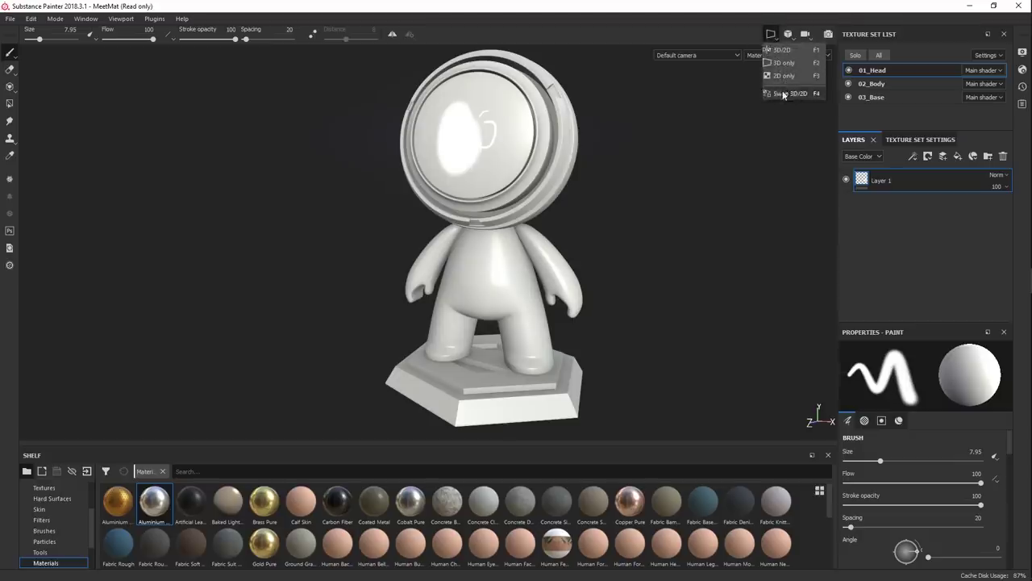
left_click(794, 50)
key("F2")
key("F3")
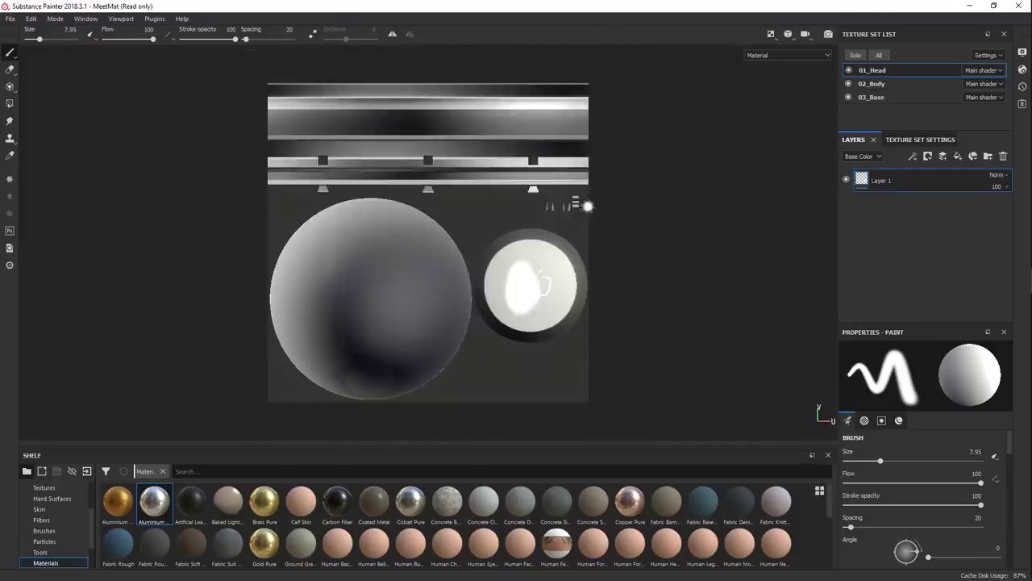
key("F1")
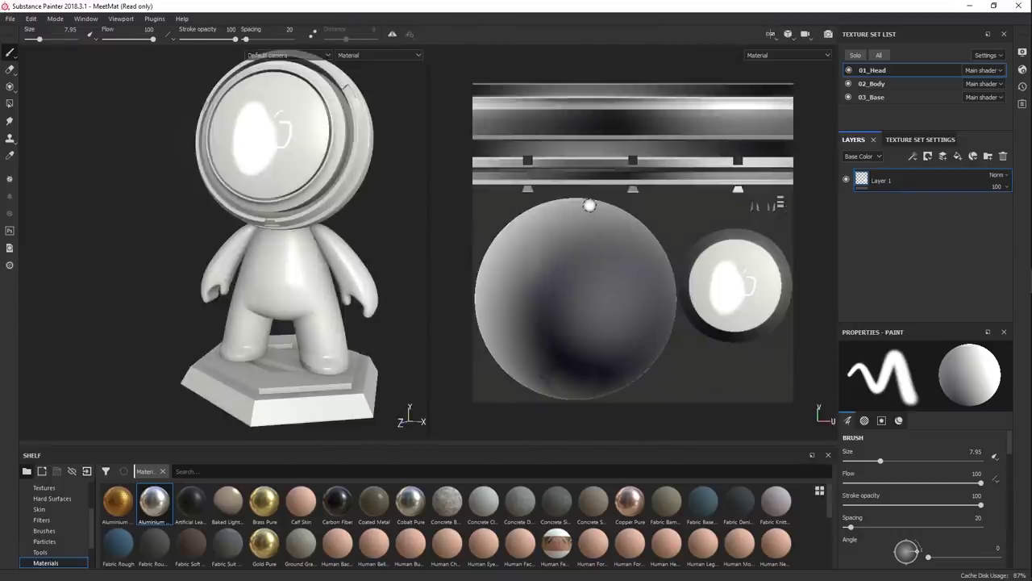
Compare the UV layouts of the 02_Body, 03_Base and 01_Head texture sets, ending with 01_Head selected.
left_click(884, 88)
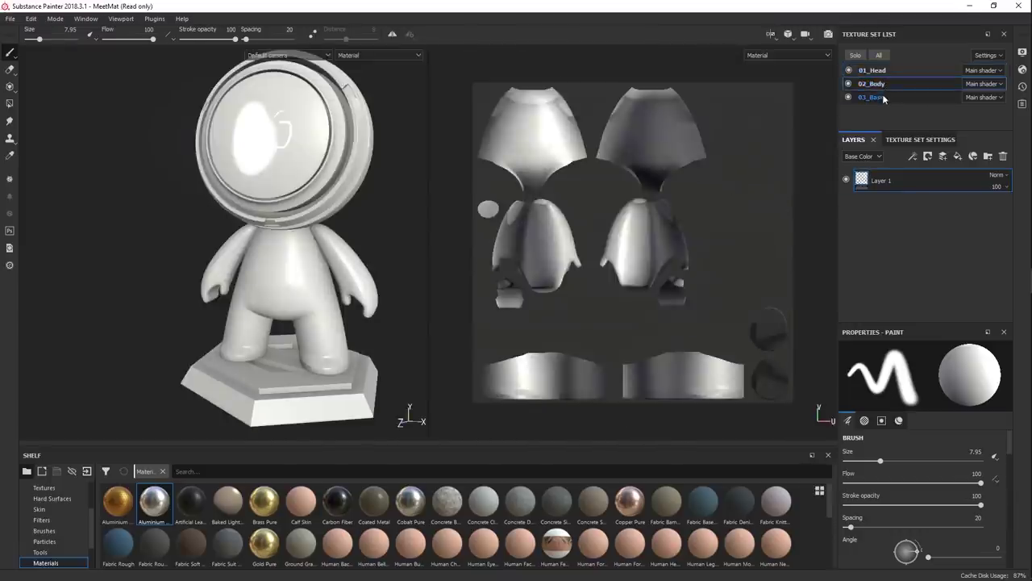
left_click(881, 97)
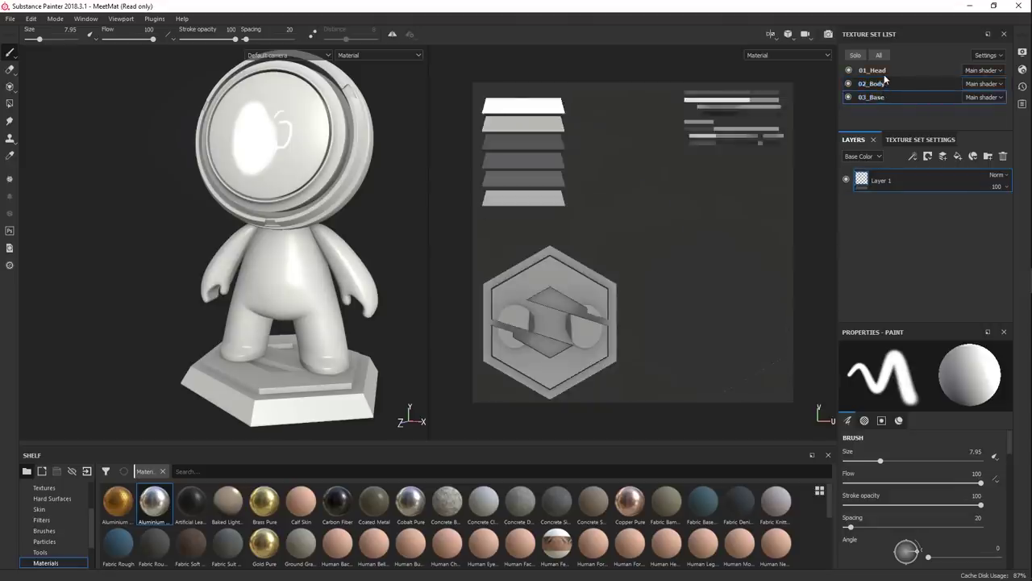
left_click(883, 84)
left_click(872, 70)
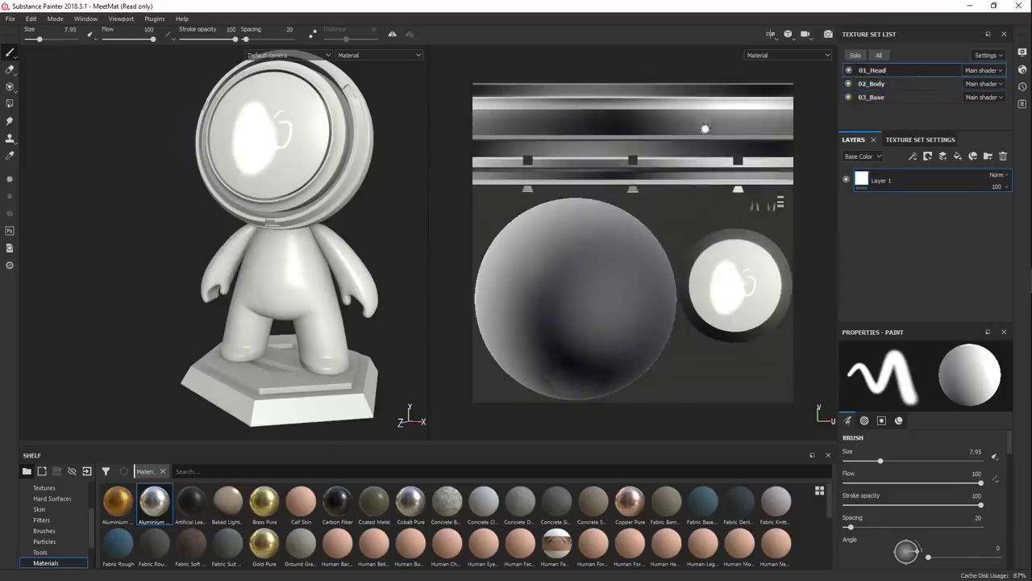
left_click(880, 98)
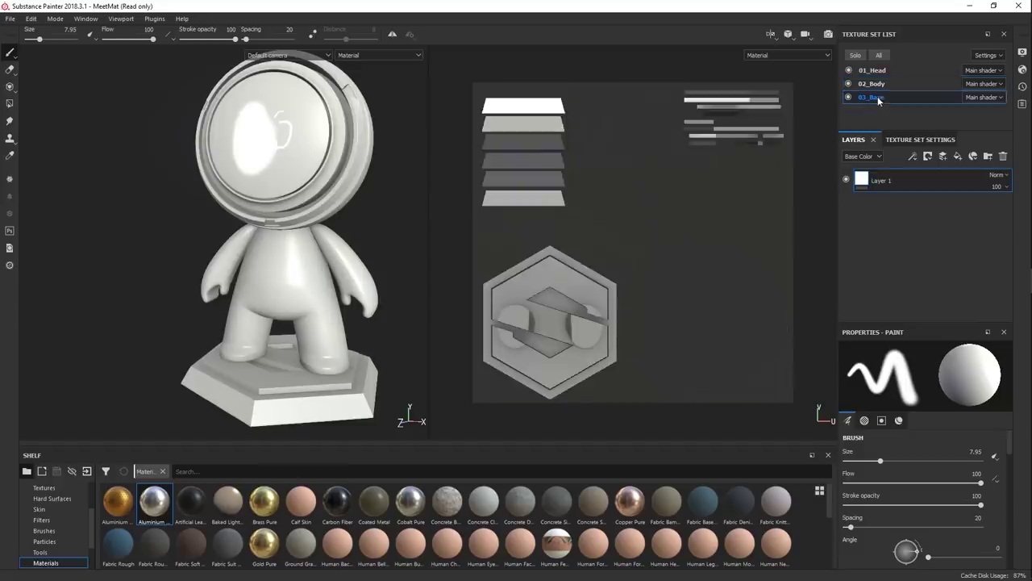
left_click(883, 84)
left_click(885, 73)
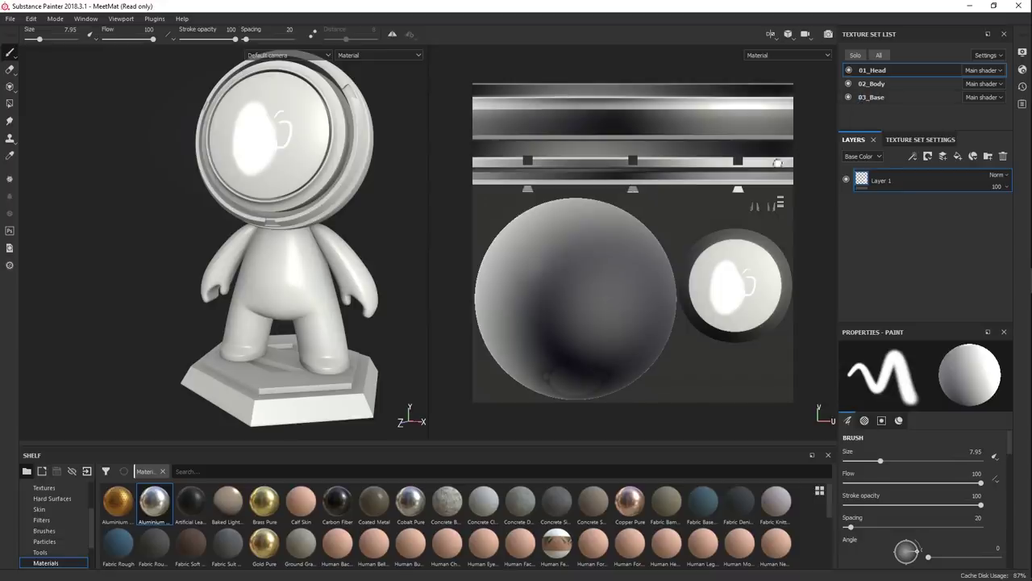
Paint a freehand looping stroke on the large circular UV island of the head in the 2D view and show the texture set settings.
mouse_move(616, 290)
left_mouse_down()
mouse_move(604, 236)
mouse_move(586, 323)
mouse_move(622, 295)
left_mouse_up()
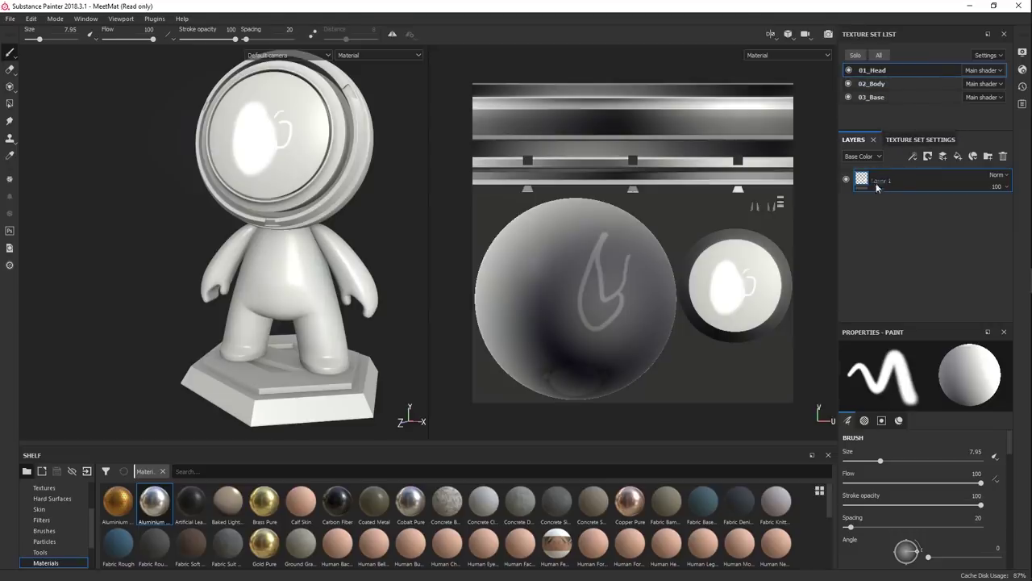
left_click(877, 140)
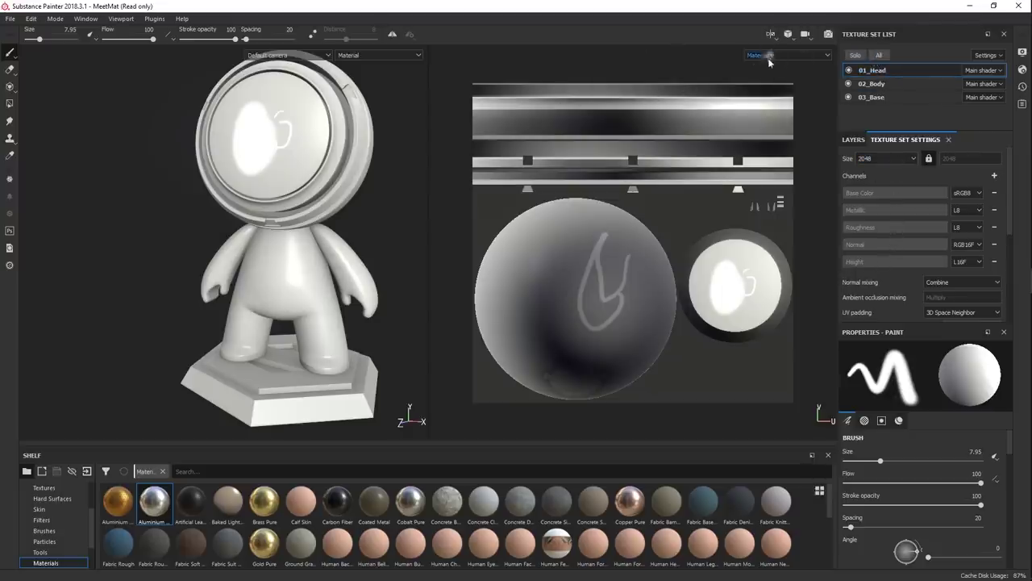
Switch to the 3D-only layout and select the head, body and base texture sets directly on the mesh, ending on 03_Base.
key("F2")
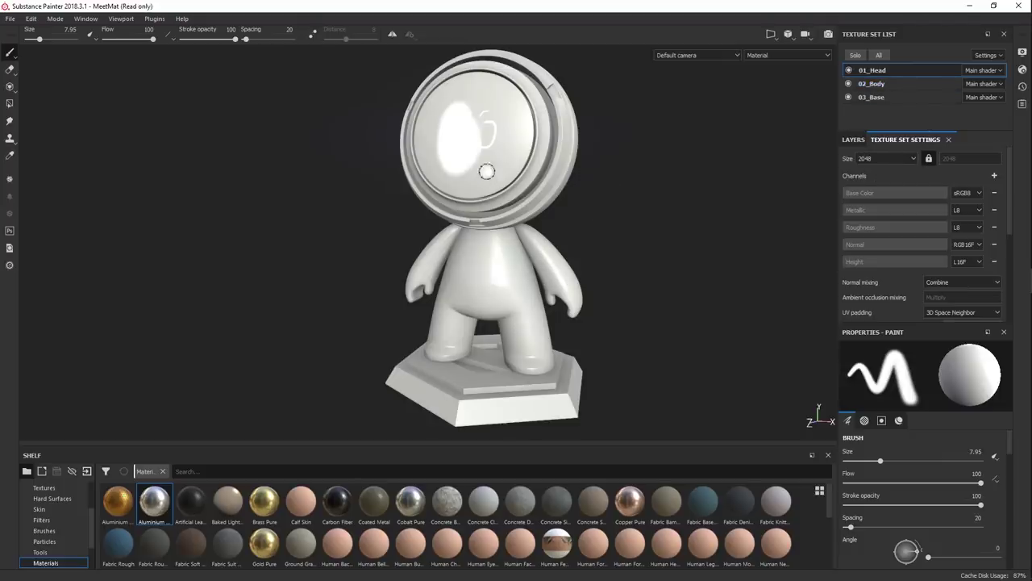
key("ctrl+alt")
right_click(506, 262, "ctrl+alt")
right_click(503, 410, "ctrl+alt")
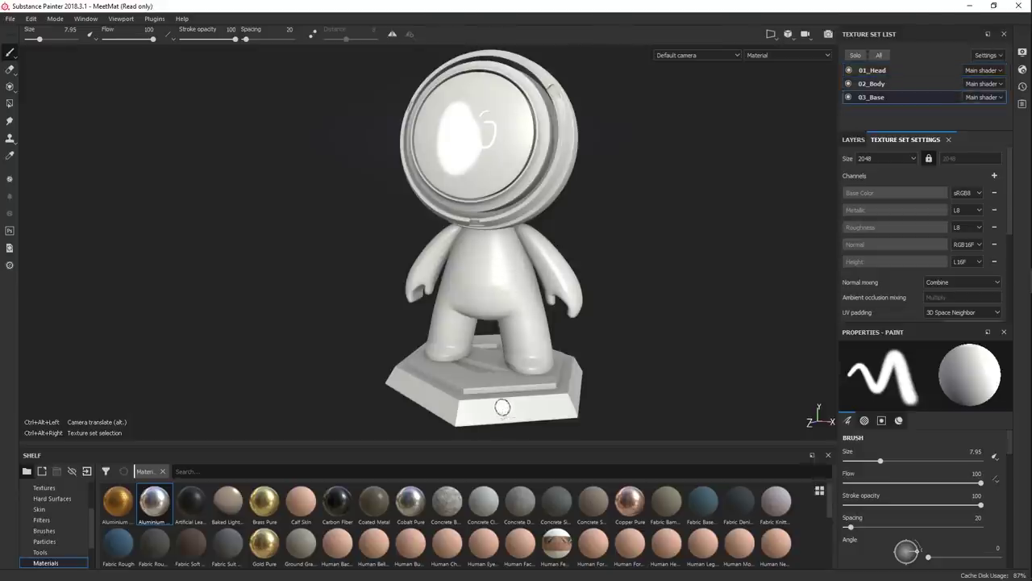
right_click(504, 277, "ctrl+alt")
right_click(506, 170, "ctrl+alt")
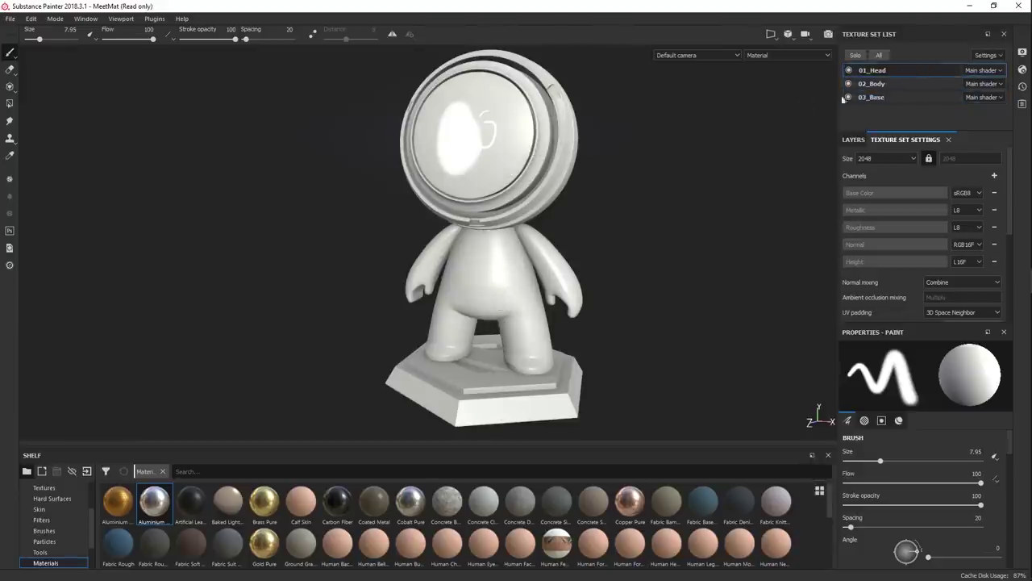
right_click(487, 297, "ctrl+alt")
right_click(478, 405, "ctrl+alt")
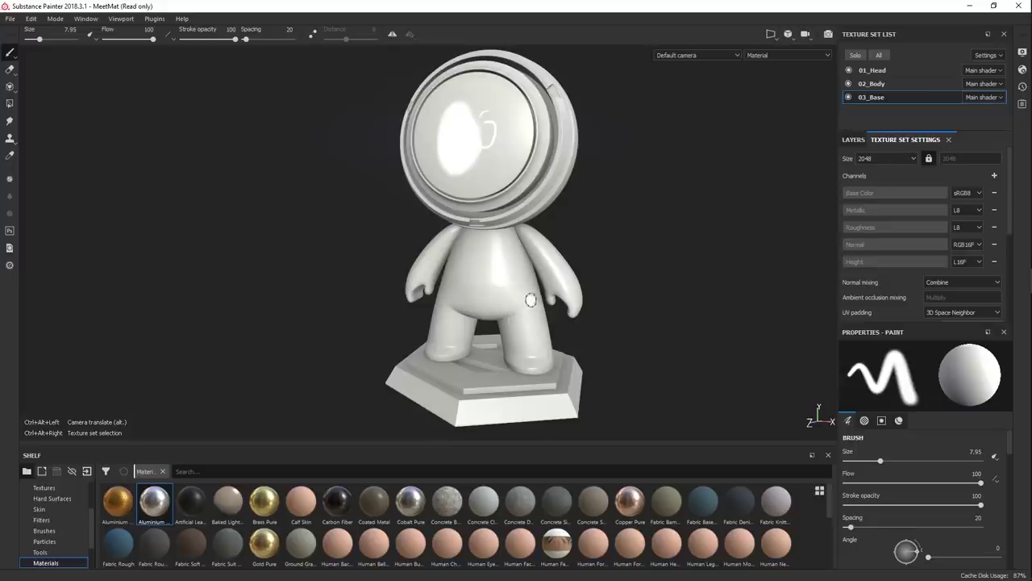
right_click(513, 269, "ctrl+alt")
right_click(530, 176, "ctrl+alt")
right_click(518, 278, "ctrl+alt")
right_click(506, 393, "ctrl+alt")
Hide the panels, pick the head on the mesh, restore the panels and pick the body and base, ending on 03_Base.
key("Tab")
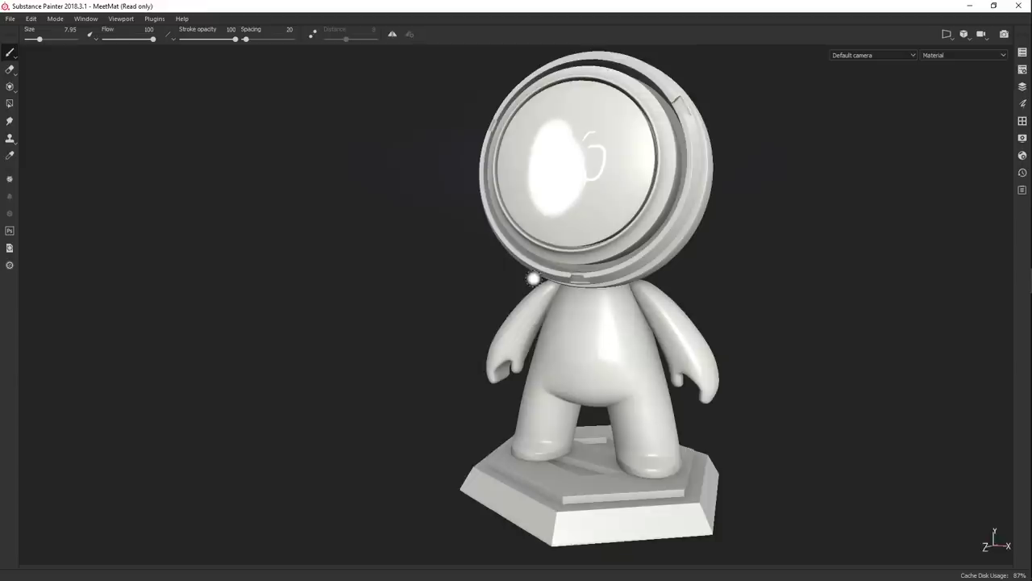
right_click(544, 187, "ctrl+alt")
key("Tab")
right_click(507, 267, "ctrl+alt")
right_click(486, 374, "ctrl+alt")
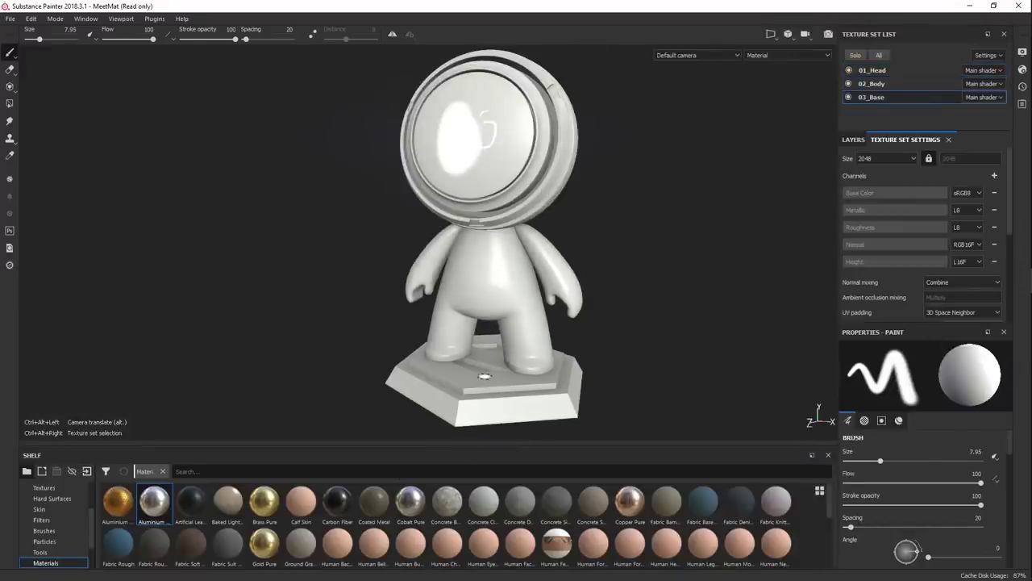
Set the 03_Base texture size to 512 and compare it with the size of the 02_Body set.
double_click(877, 98)
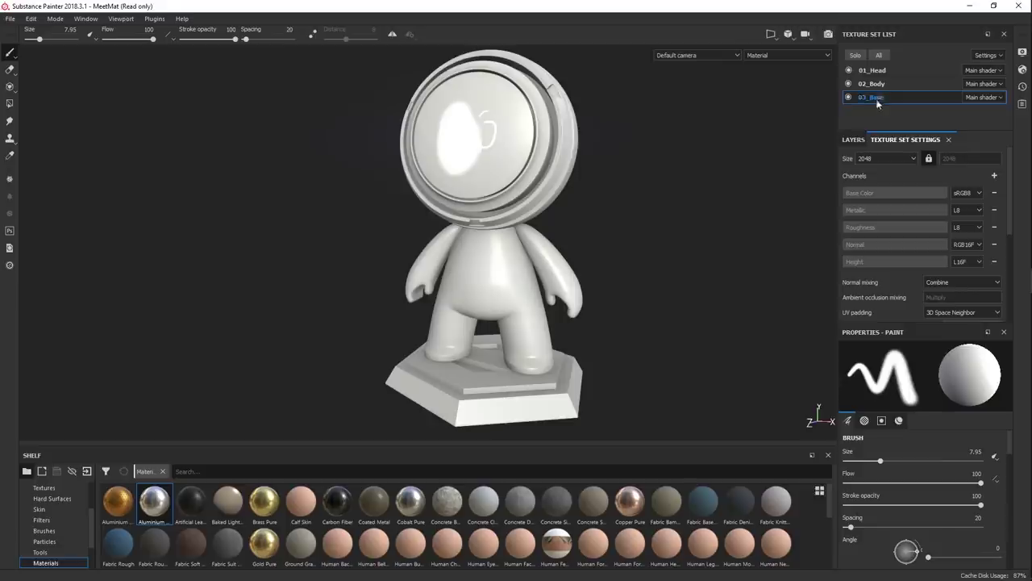
left_click(866, 121)
left_click(882, 155)
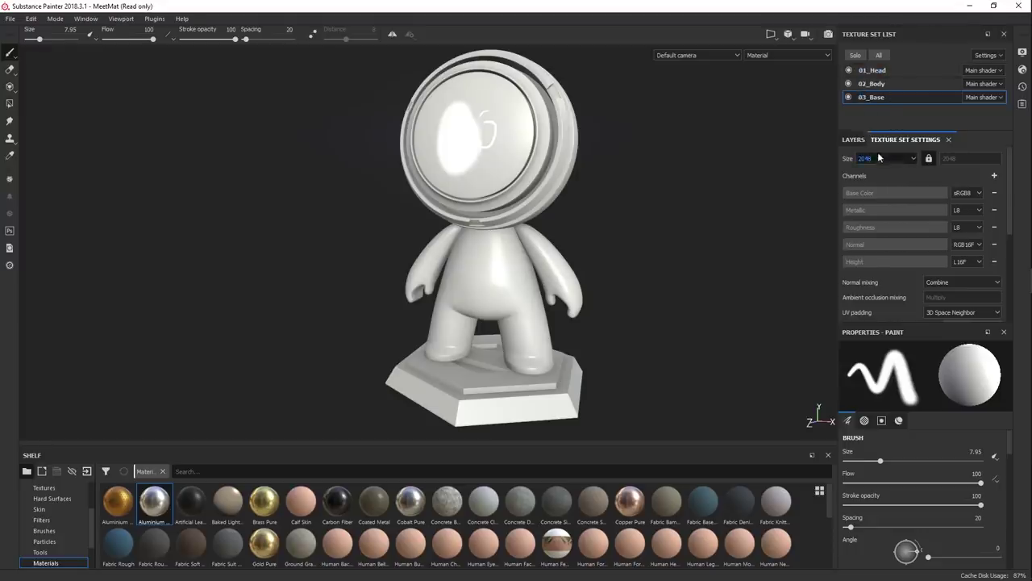
left_click(880, 159)
left_click(873, 174)
left_click(878, 155)
left_click(874, 182)
left_click(887, 85)
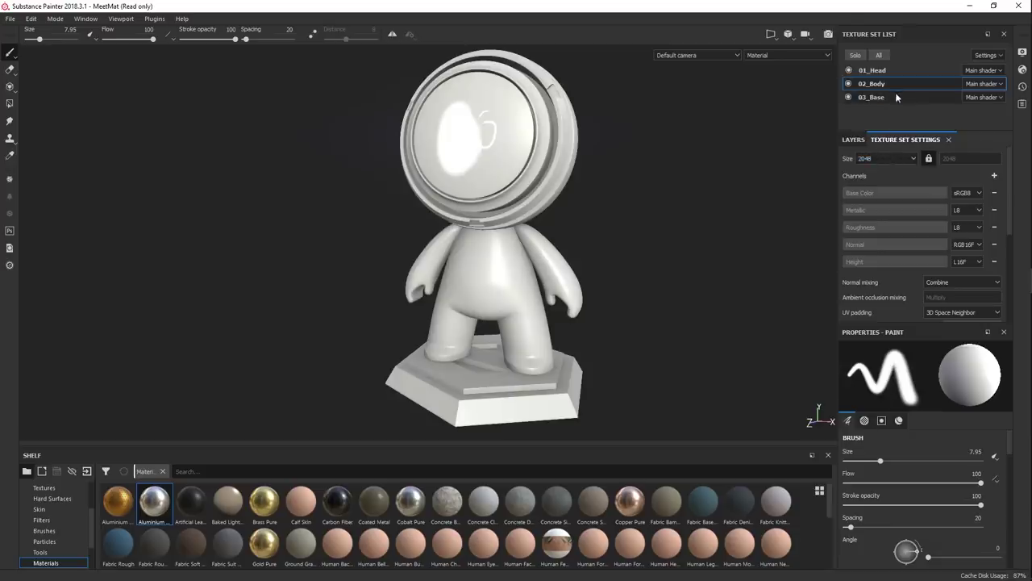
left_click(894, 97)
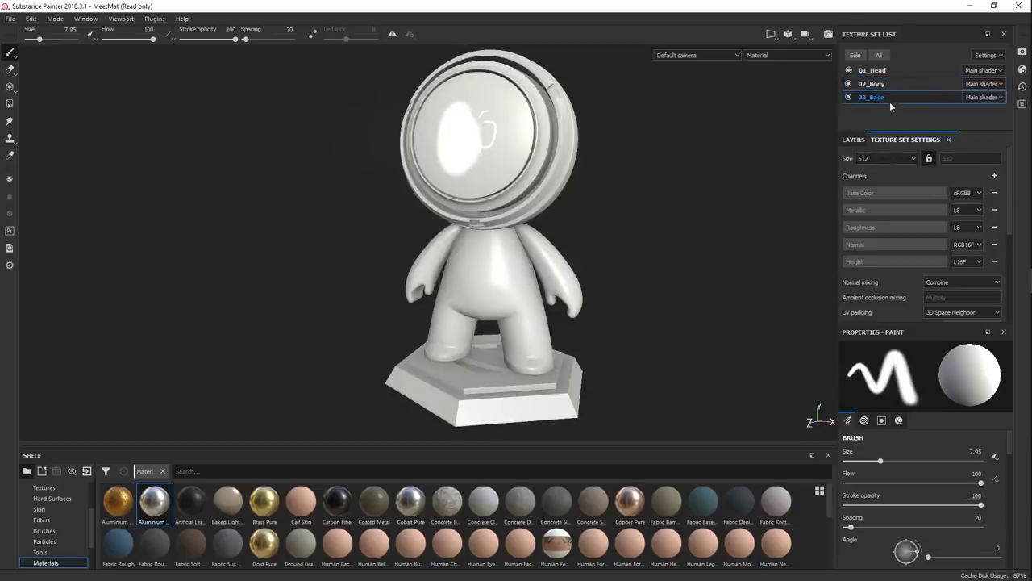
Choose another texture size for the 03_Base set and review its channels and mesh maps.
left_click(888, 159)
left_click(879, 197)
scroll(915, 201, "down", 1)
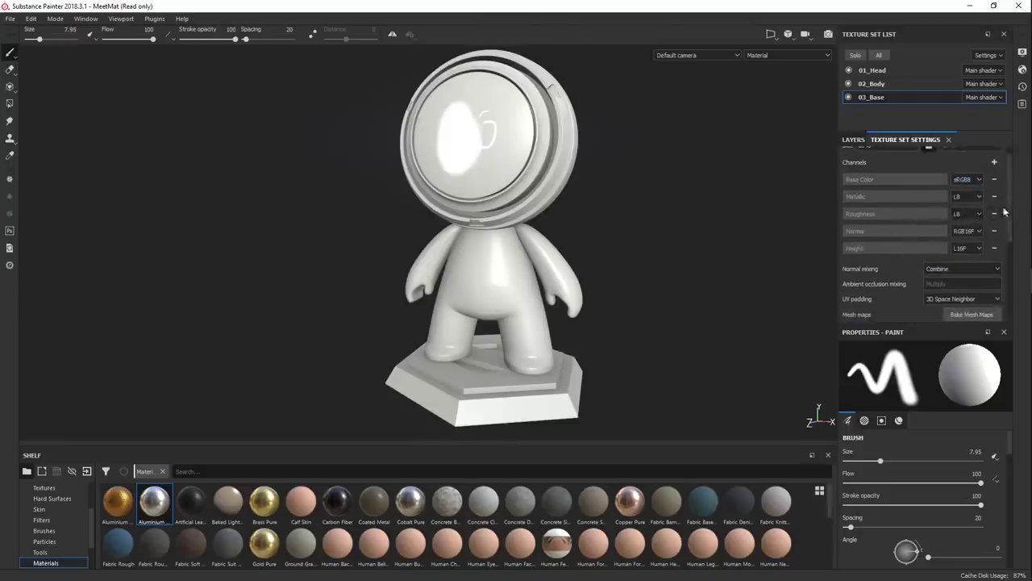
scroll(1008, 230, "down", 3)
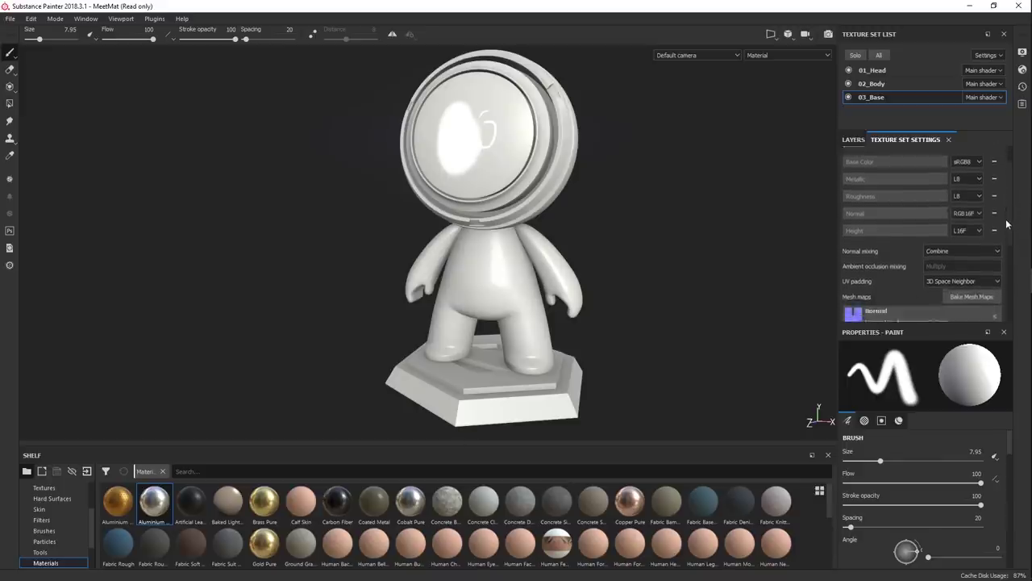
scroll(1007, 229, "up", 2)
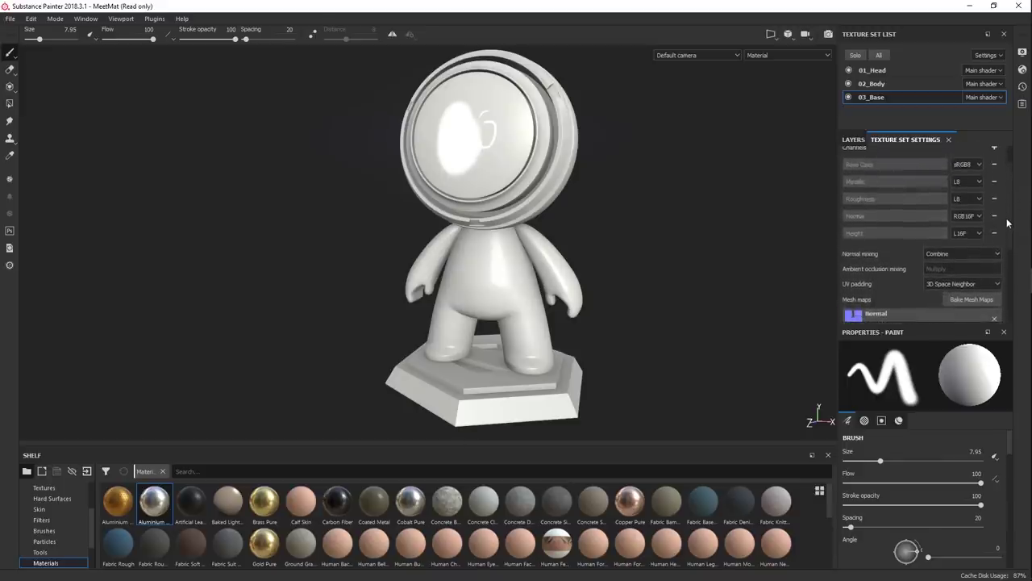
scroll(1007, 223, "up", 1)
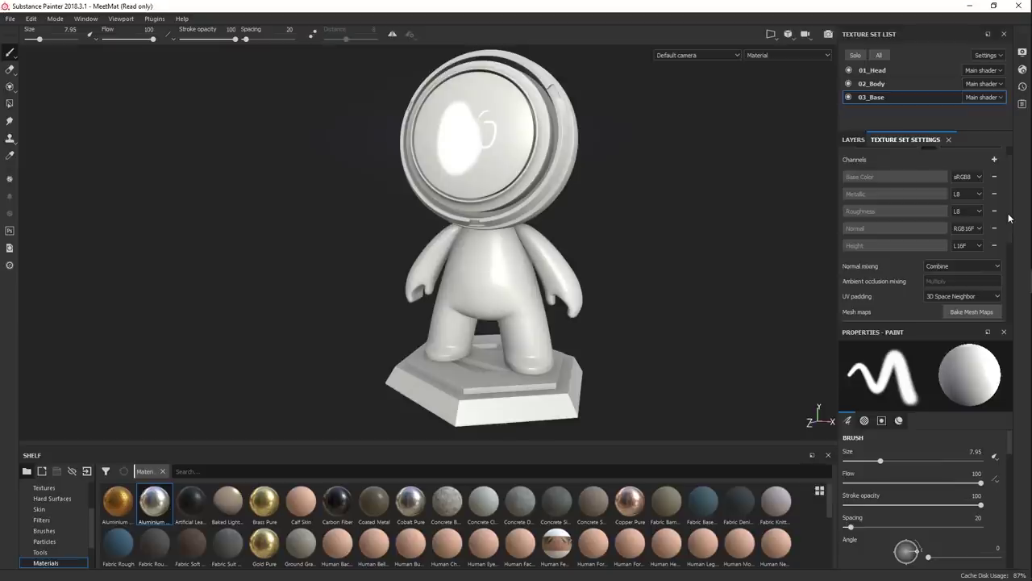
scroll(1009, 219, "down", 3)
scroll(1007, 230, "up", 1)
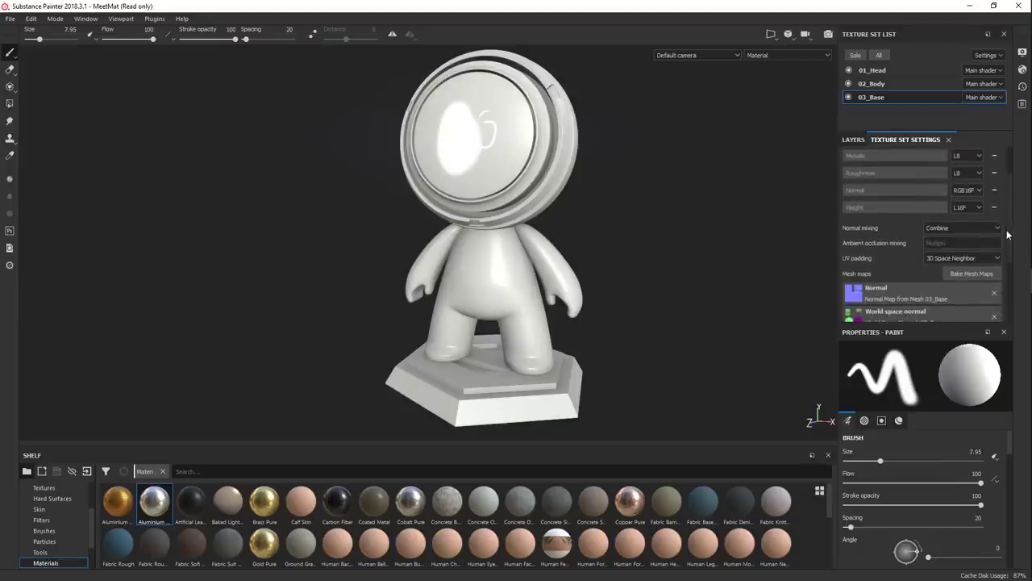
scroll(1007, 234, "down", 5)
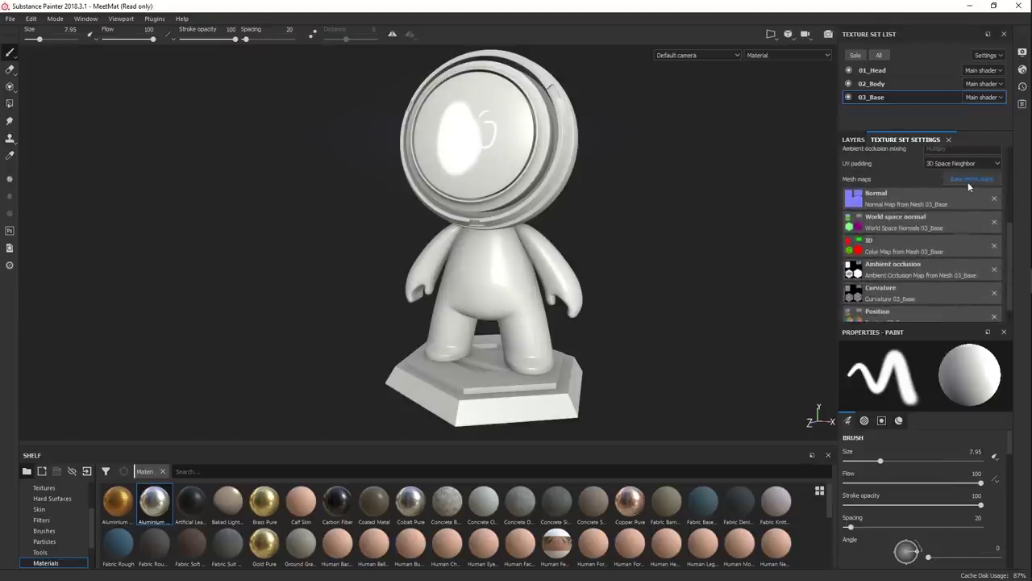
Examine the mesh map baking options for 03_Base, close them without baking and review the set's mesh maps.
left_click(967, 181)
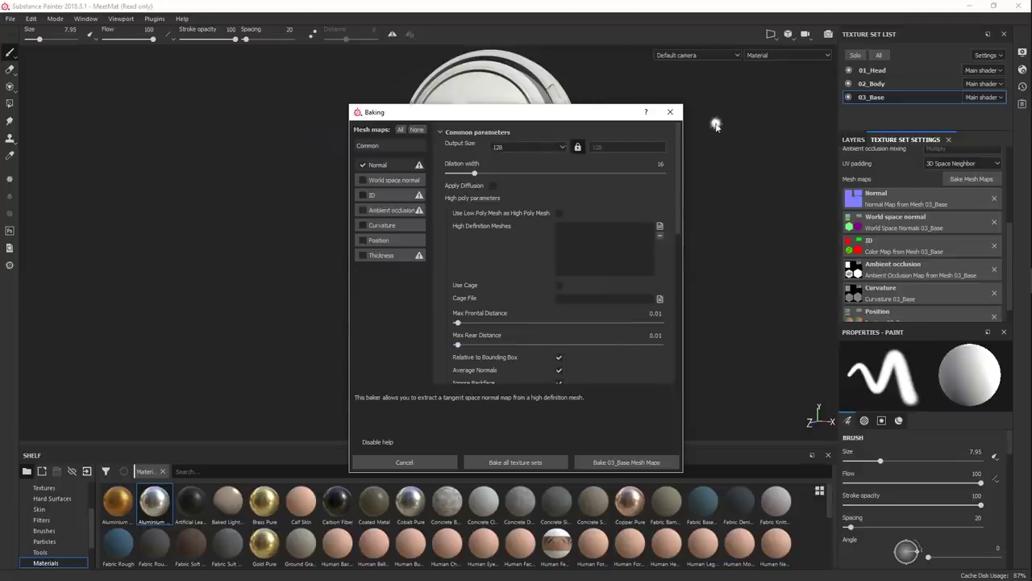
left_click_drag(606, 106, 669, 108)
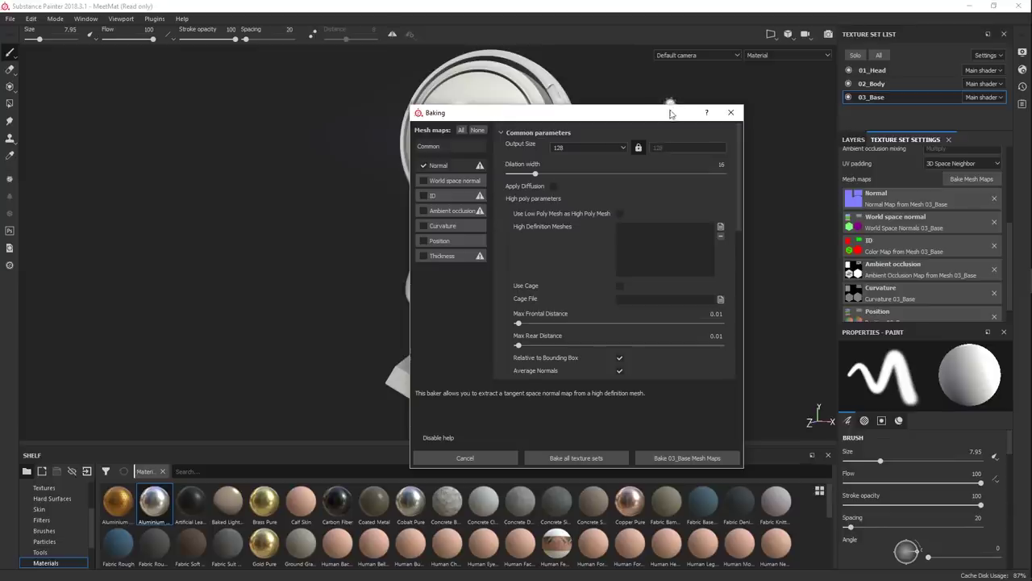
left_click_drag(669, 105, 669, 91)
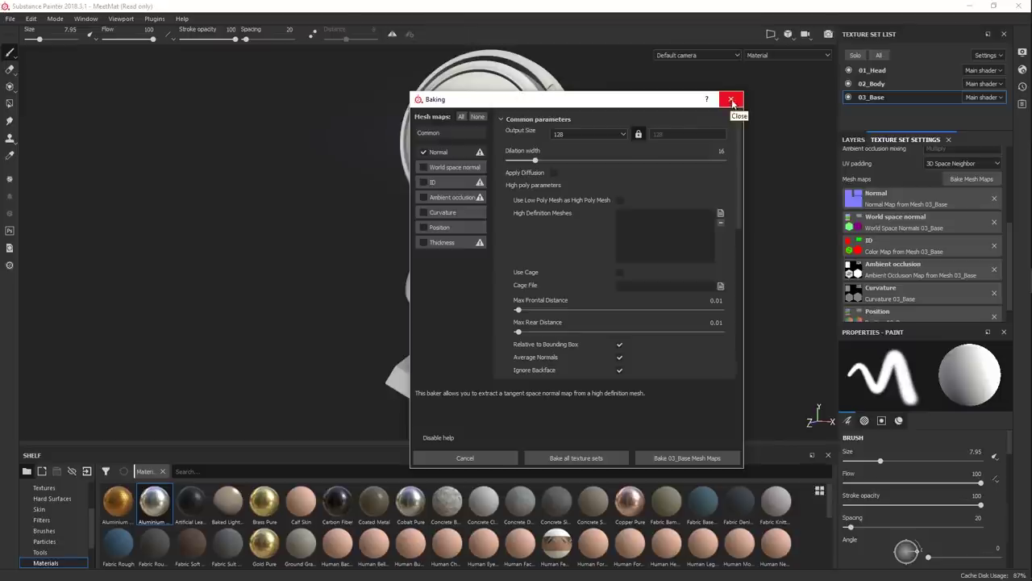
left_click(733, 101)
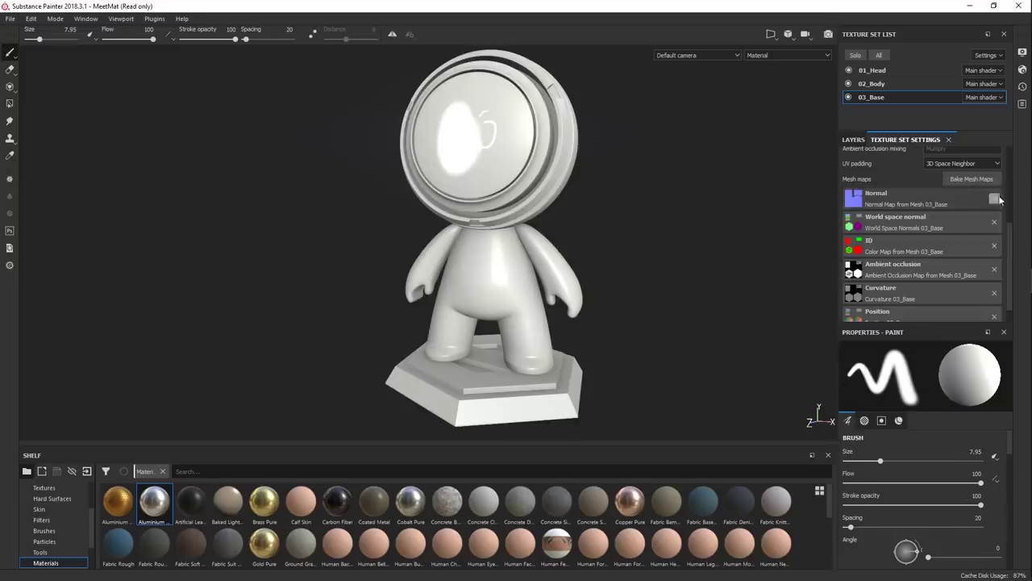
left_click_drag(1008, 253, 1010, 238)
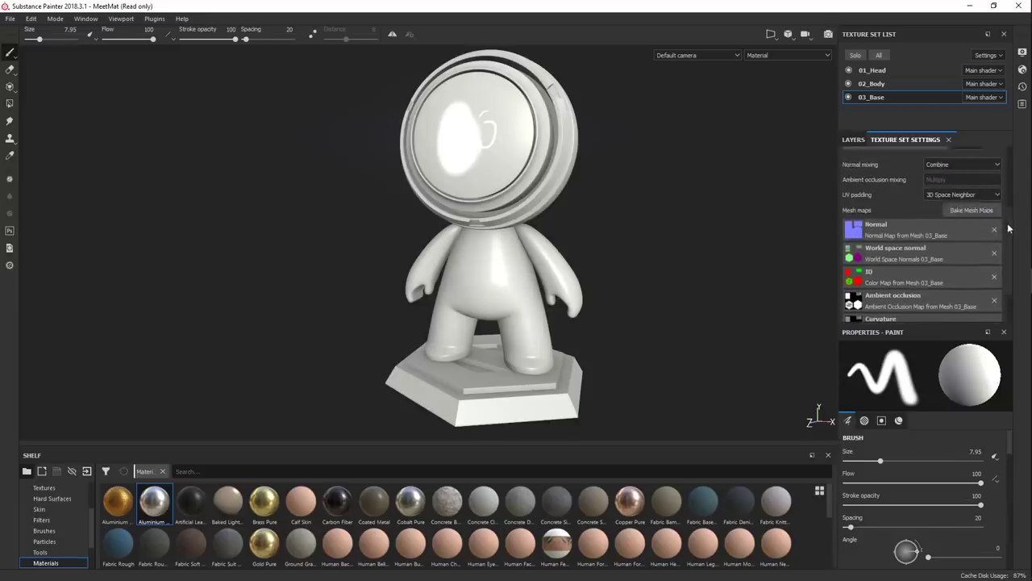
Review the mesh maps, channels and mixing options in the 03_Base texture set settings.
scroll(1005, 279, "down", 2)
left_click_drag(1005, 261, 1004, 166)
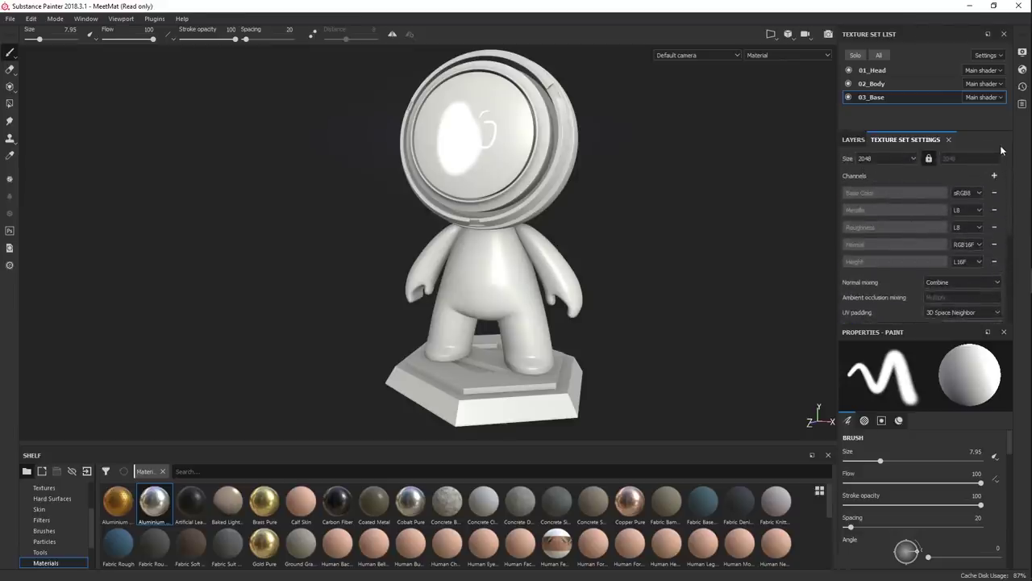
scroll(1009, 220, "down", 1)
scroll(1010, 220, "up", 1)
scroll(1004, 181, "down", 1)
Isolate the selected texture set on and off, pick 02_Body on the mesh, and toggle its solo display on and off.
key("alt+q")
key("alt+q")
key("alt+q")
key("alt+q")
right_click(500, 266, "ctrl+alt")
key("alt+q")
key("alt+q")
left_click(856, 55)
left_click(855, 55)
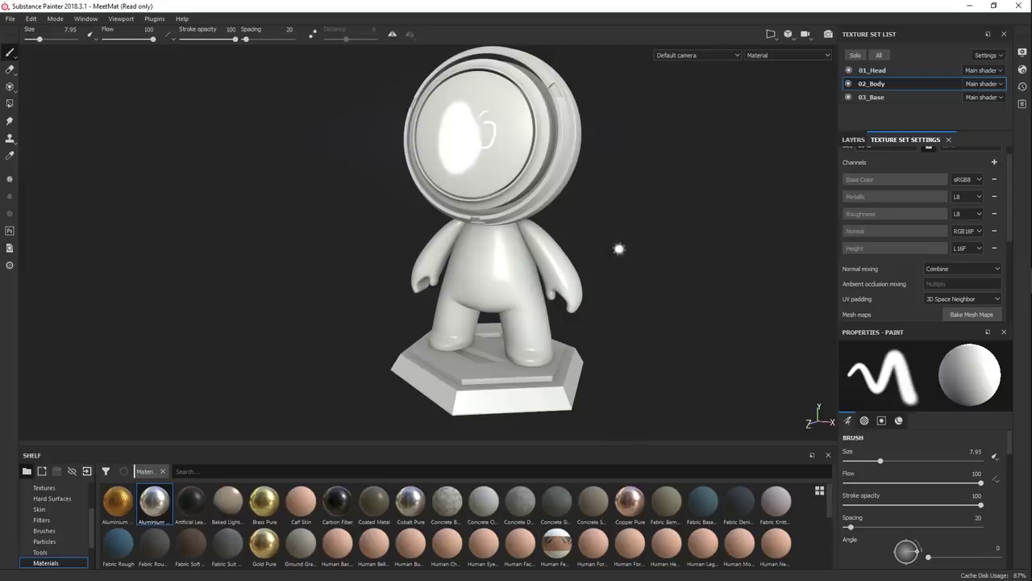
Show the layer stack of 02_Body and look through the available smart materials without applying one.
left_click(854, 140)
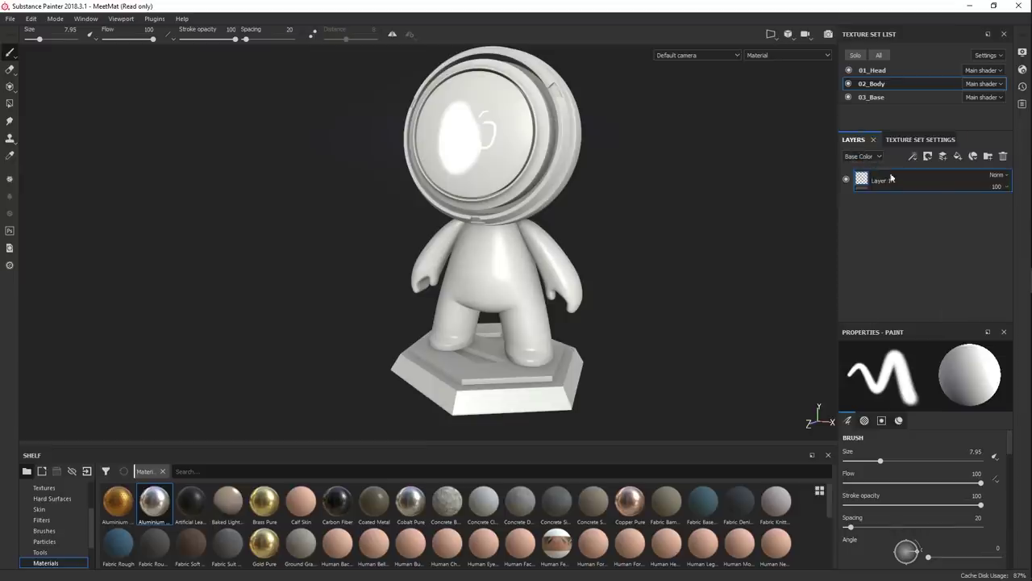
left_click(973, 156)
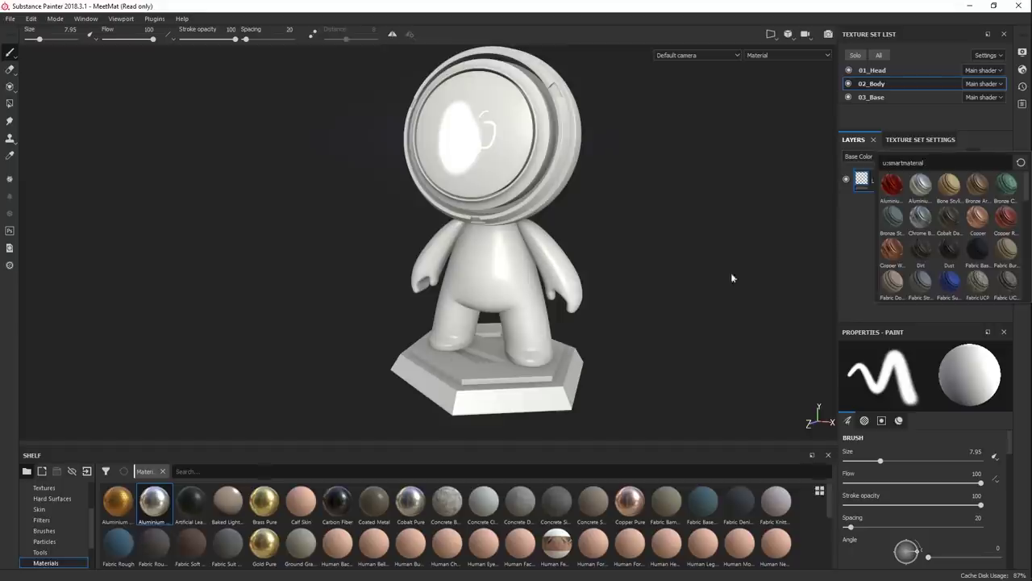
left_click(859, 230)
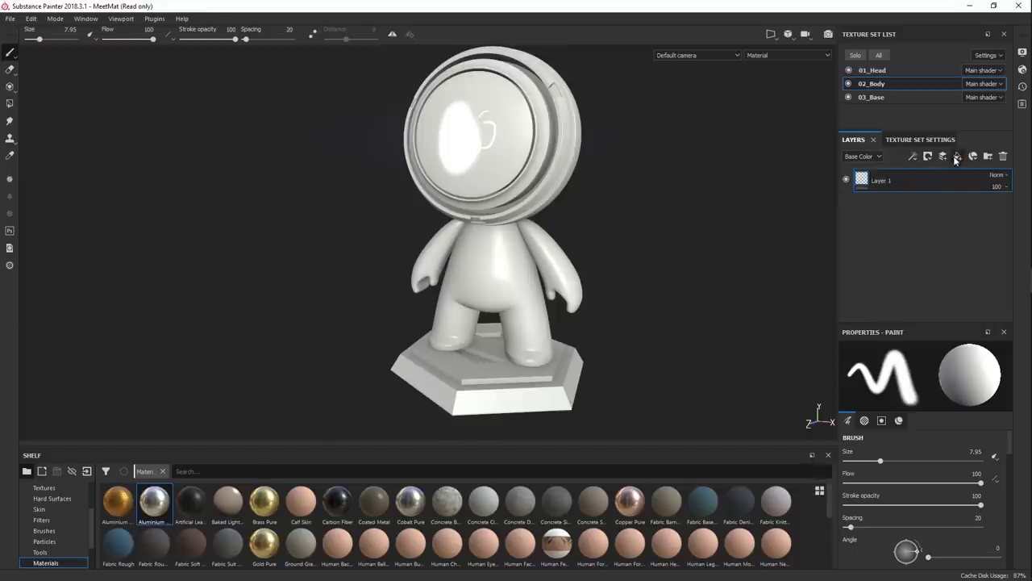
Add a fill layer above Layer 1 on 02_Body, set its base color to red, and review its fill properties.
left_click(957, 157)
double_click(927, 177)
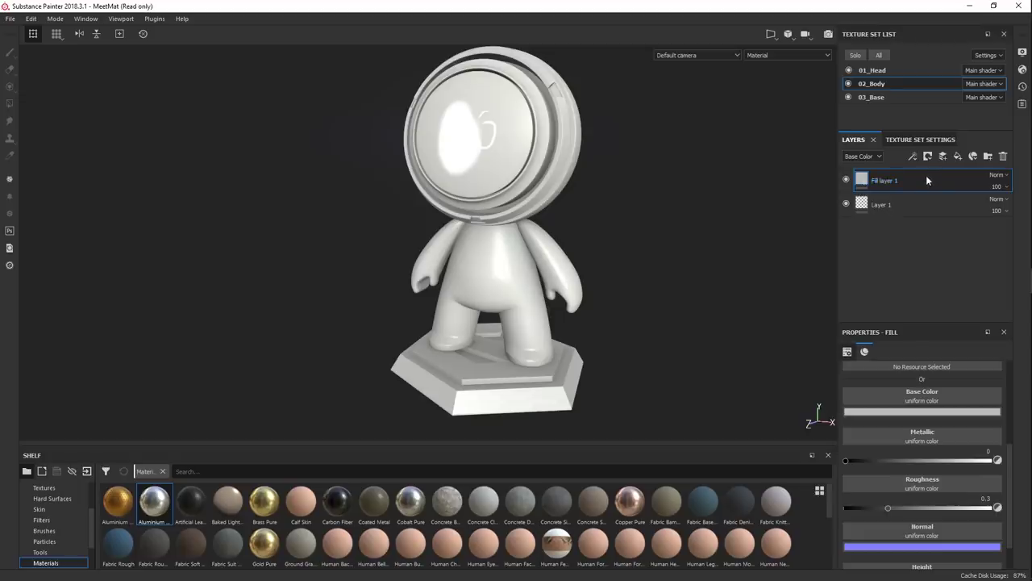
left_click(956, 412)
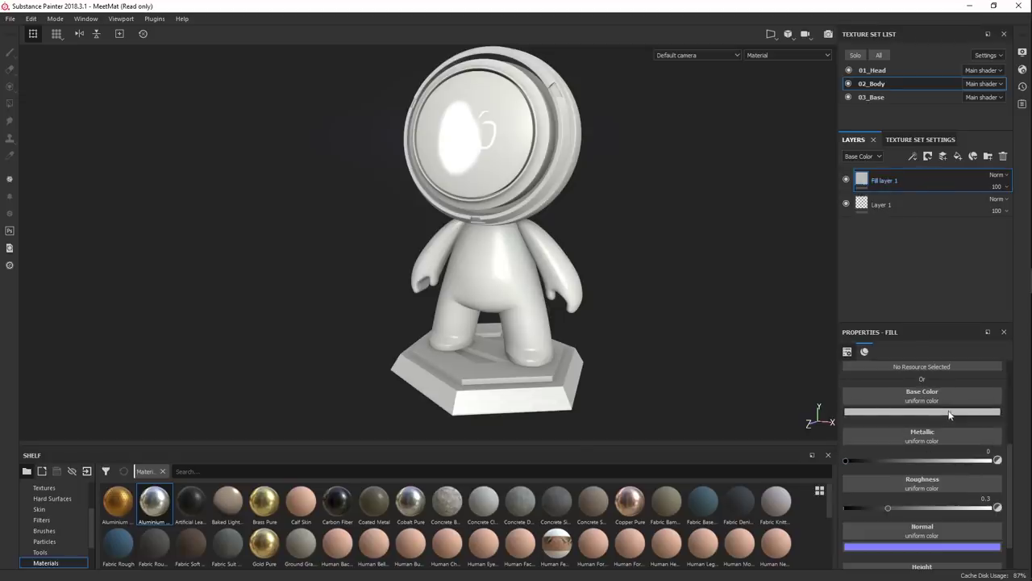
left_click_drag(931, 448, 933, 459)
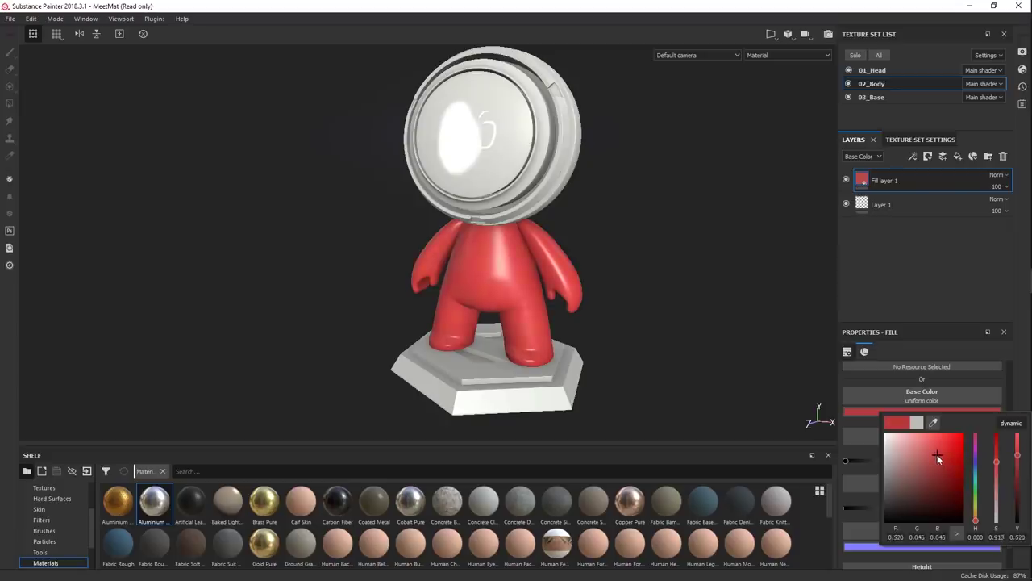
left_click(918, 263)
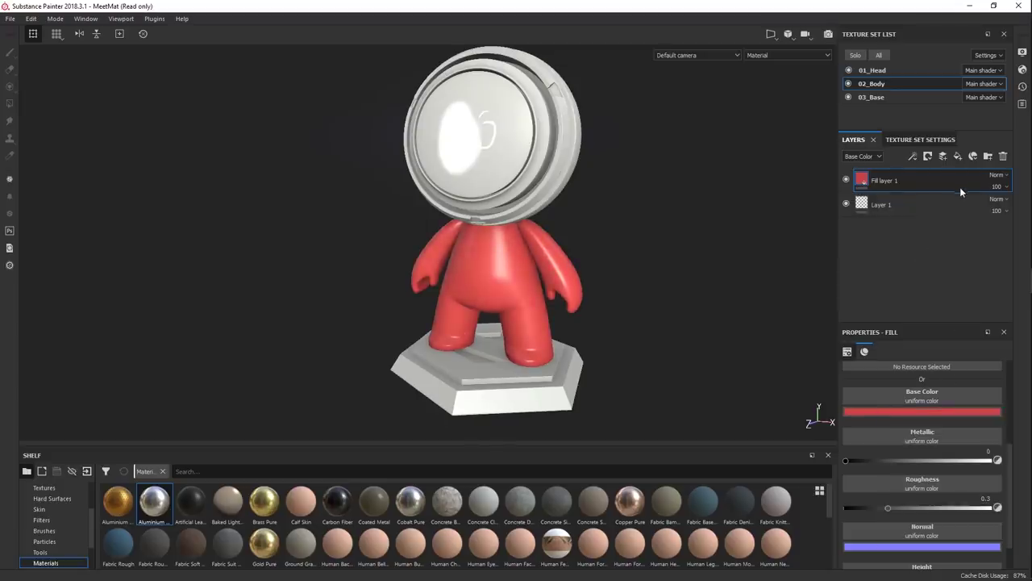
scroll(1006, 463, "down", 2)
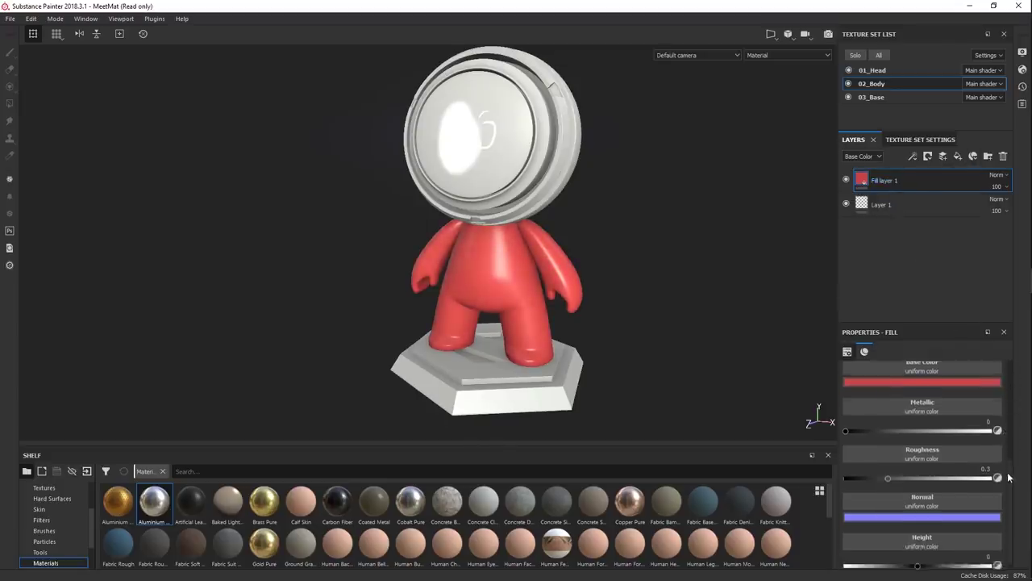
scroll(1008, 480, "up", 6)
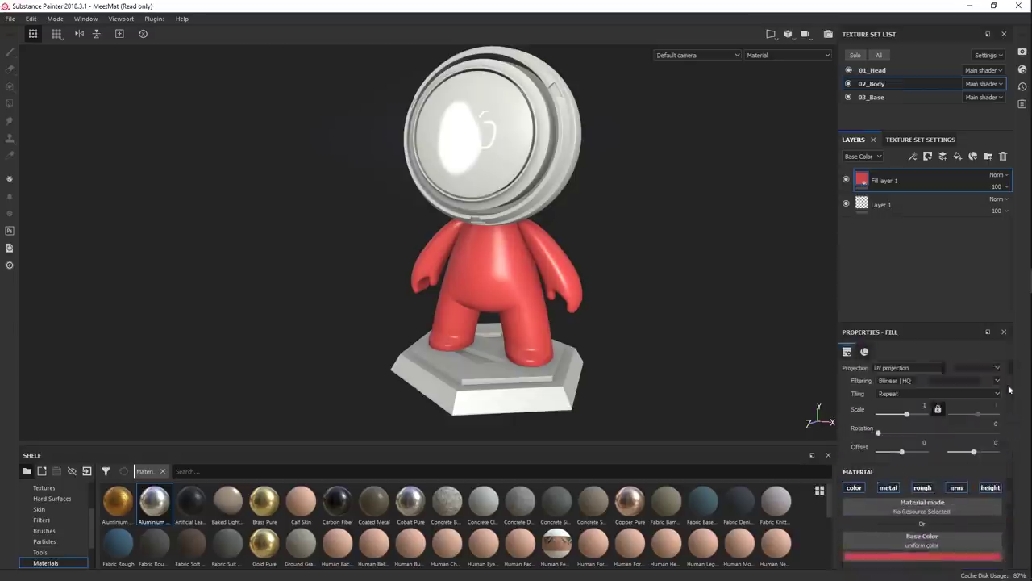
scroll(1006, 430, "up", 2)
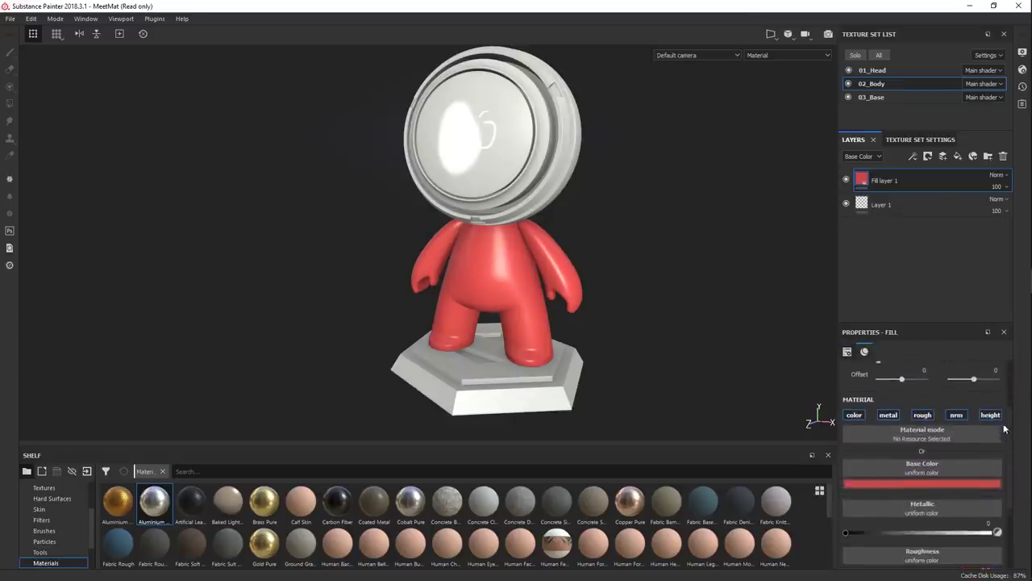
Add a paint layer above the red fill layer and paint white freehand strokes across the body.
left_click(943, 156)
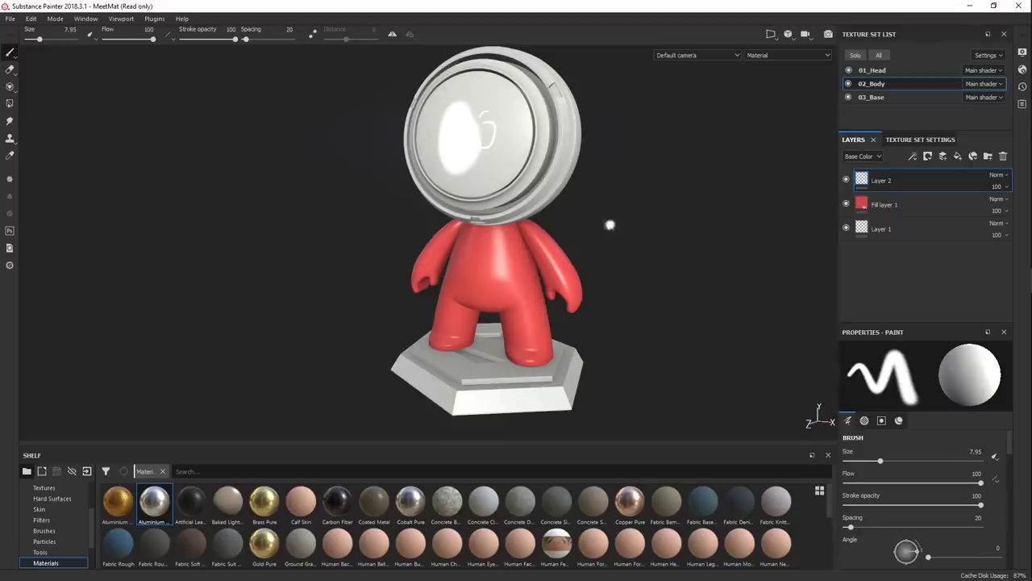
mouse_move(490, 228)
left_mouse_down()
mouse_move(503, 302)
mouse_move(443, 295)
mouse_move(524, 266)
mouse_move(528, 335)
mouse_move(516, 294)
left_mouse_up()
Review the mask types available for Layer 2 and add a black mask to it.
left_click(927, 156)
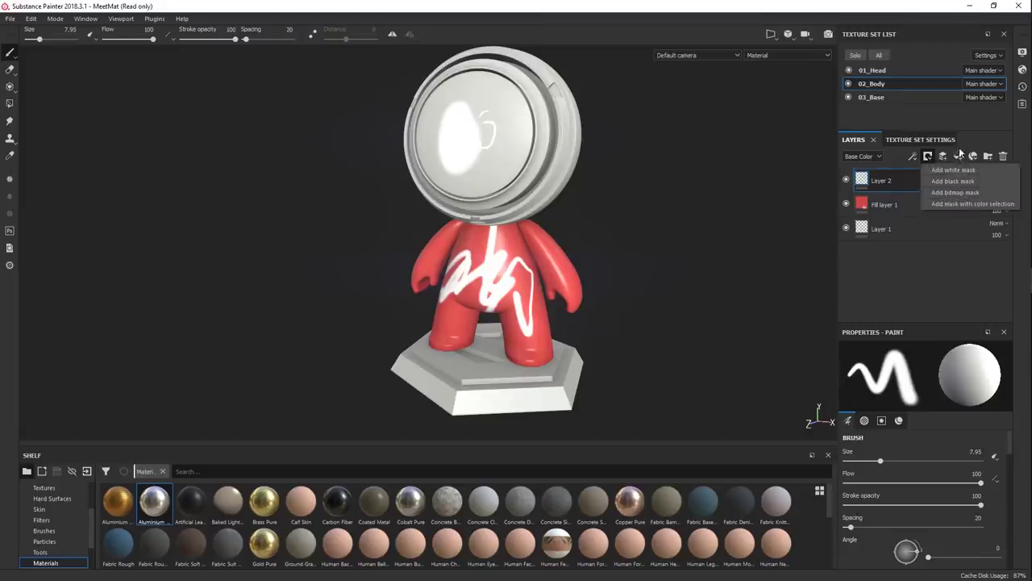
right_click(871, 186)
left_click(870, 185)
left_click(927, 156)
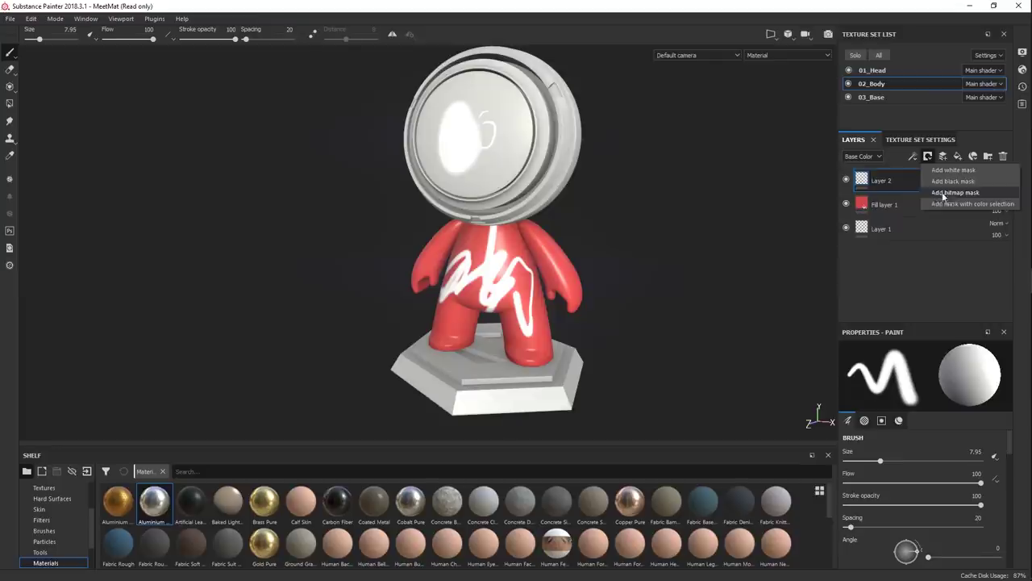
left_click(884, 181)
right_click(884, 179)
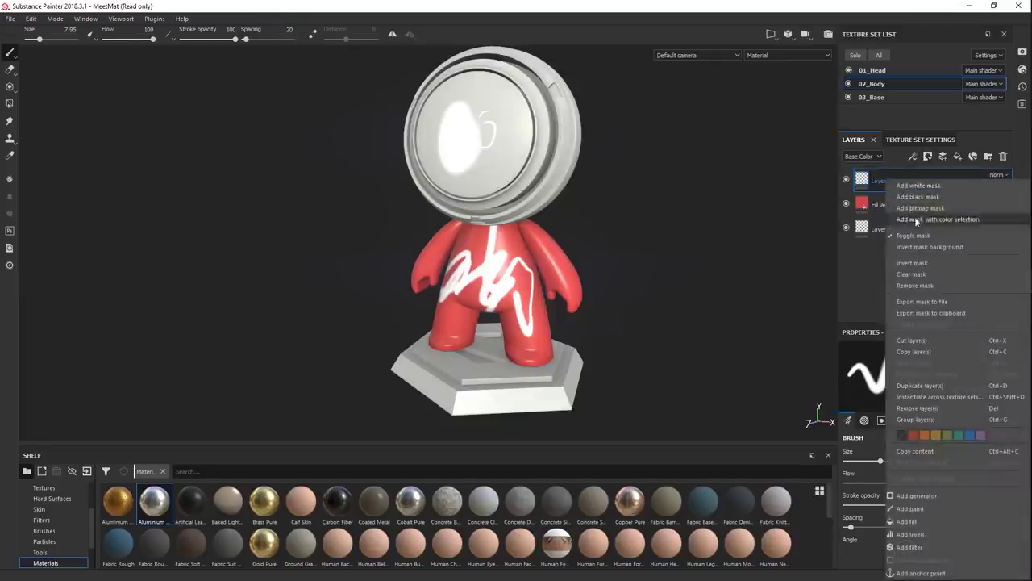
left_click(916, 196)
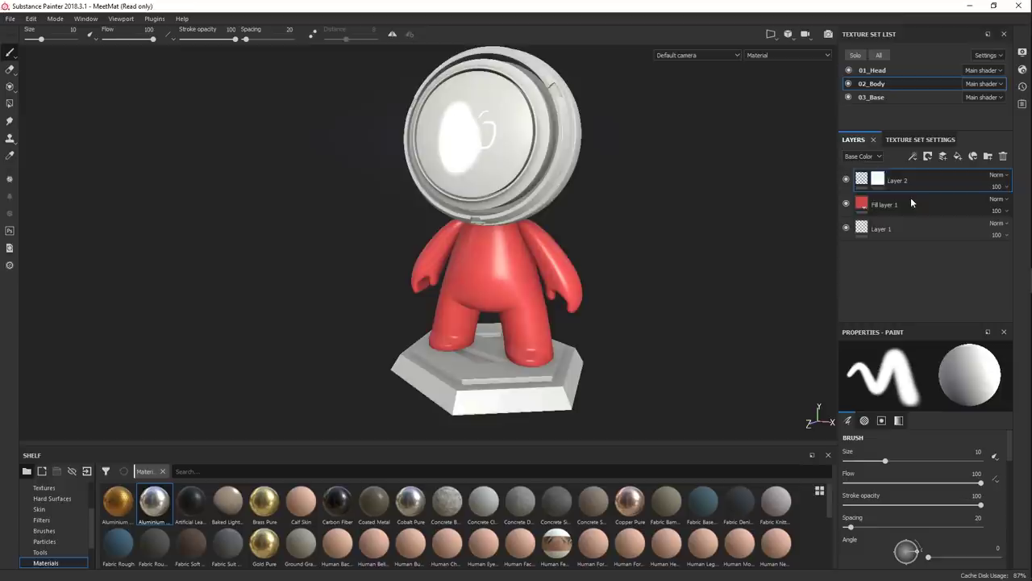
Examine the effects that can be added to the Layer 2 mask, such as generator, paint, fill and filter, without adding any.
left_click(912, 156)
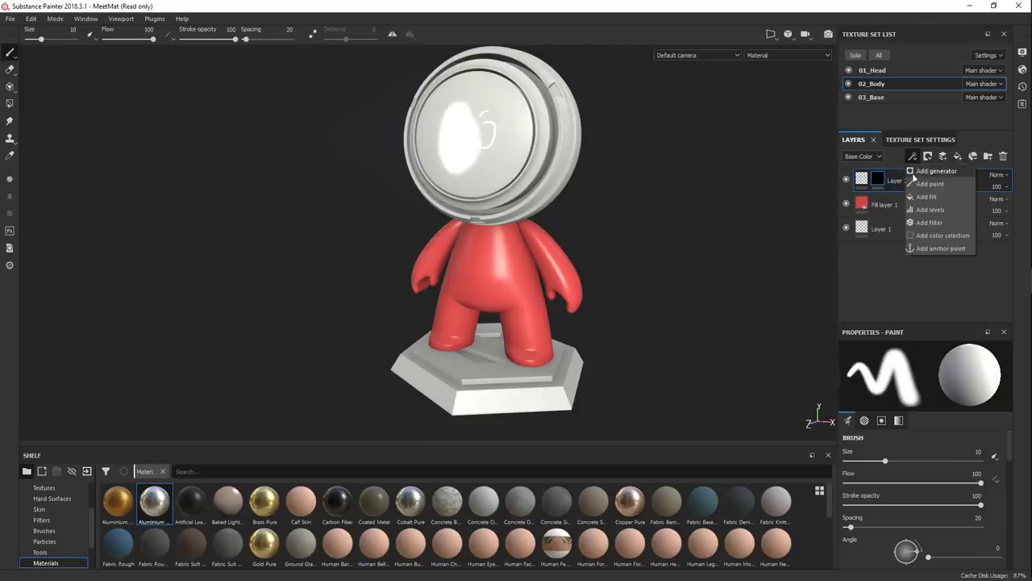
left_click(887, 184)
left_click(914, 158)
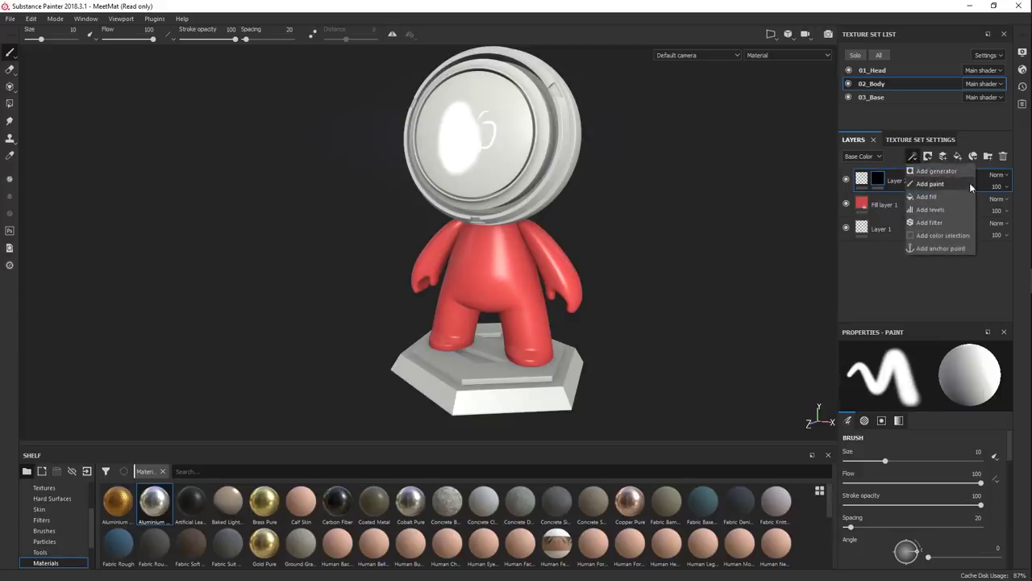
left_click(886, 166)
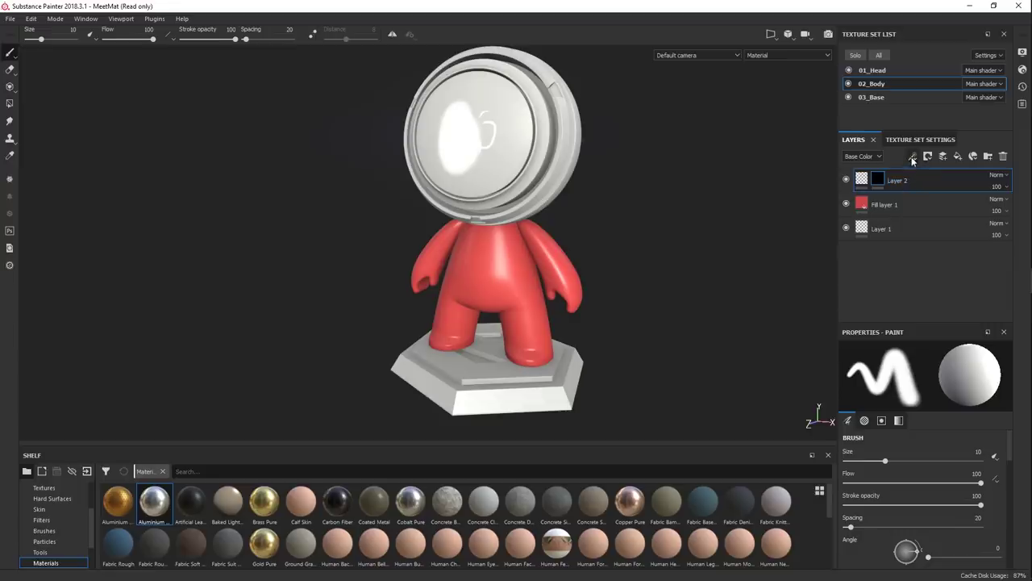
left_click(913, 157)
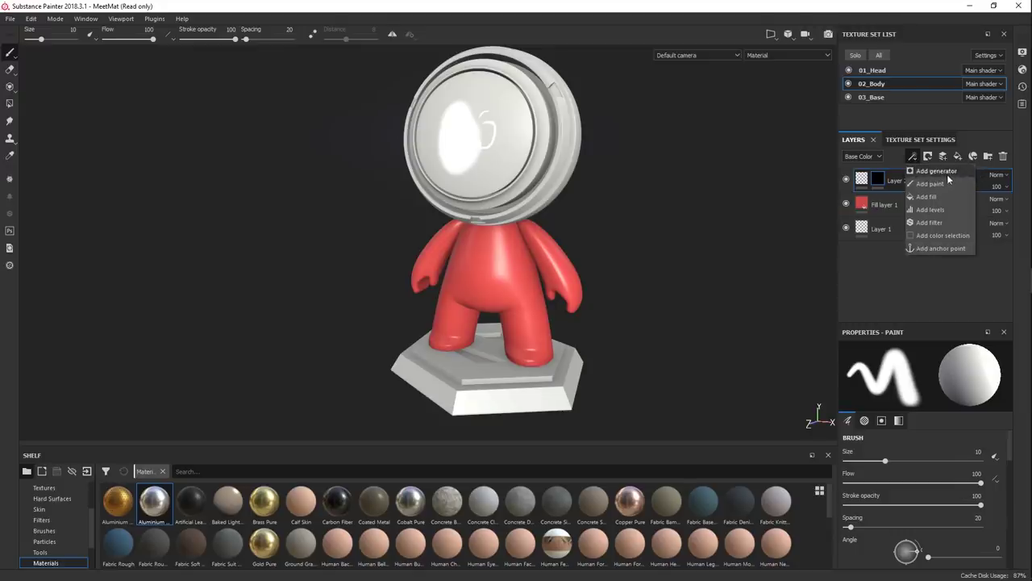
left_click(985, 182)
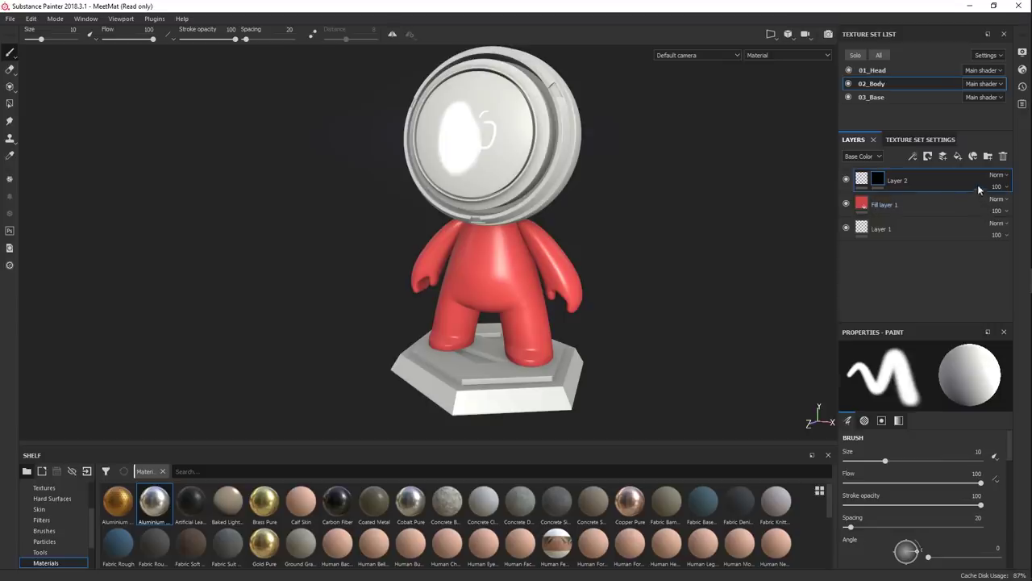
Review the brush settings in the paint properties and try the brush in its stroke preview.
scroll(1011, 458, "down", 1)
scroll(1011, 458, "down", 3)
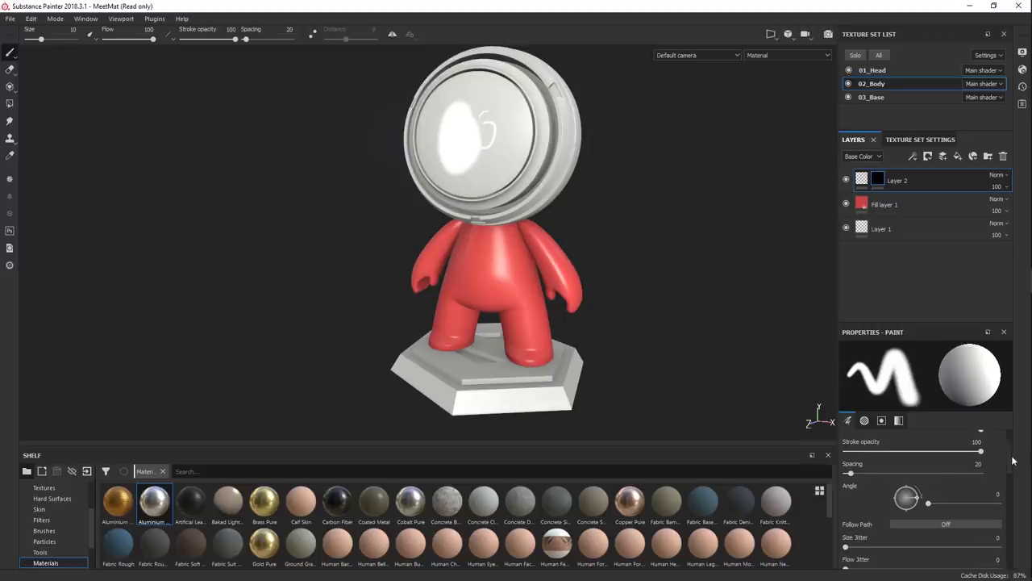
scroll(1011, 456, "up", 3)
scroll(1008, 445, "down", 3)
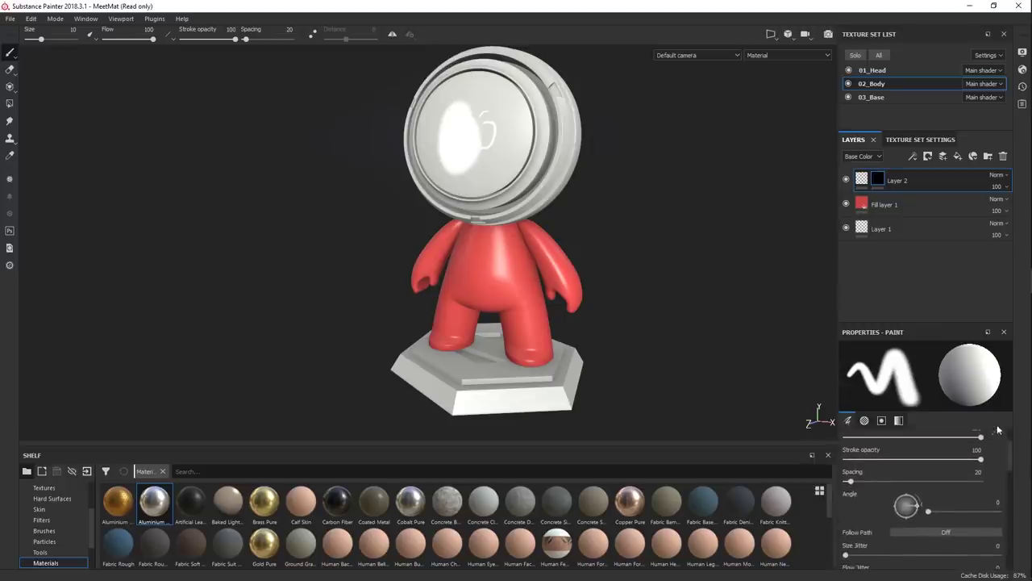
mouse_move(896, 388)
left_mouse_down()
mouse_move(867, 380)
mouse_move(881, 371)
mouse_move(905, 392)
mouse_move(930, 386)
mouse_move(868, 388)
mouse_move(879, 376)
mouse_move(918, 396)
mouse_move(910, 378)
mouse_move(891, 390)
mouse_move(868, 375)
left_mouse_up()
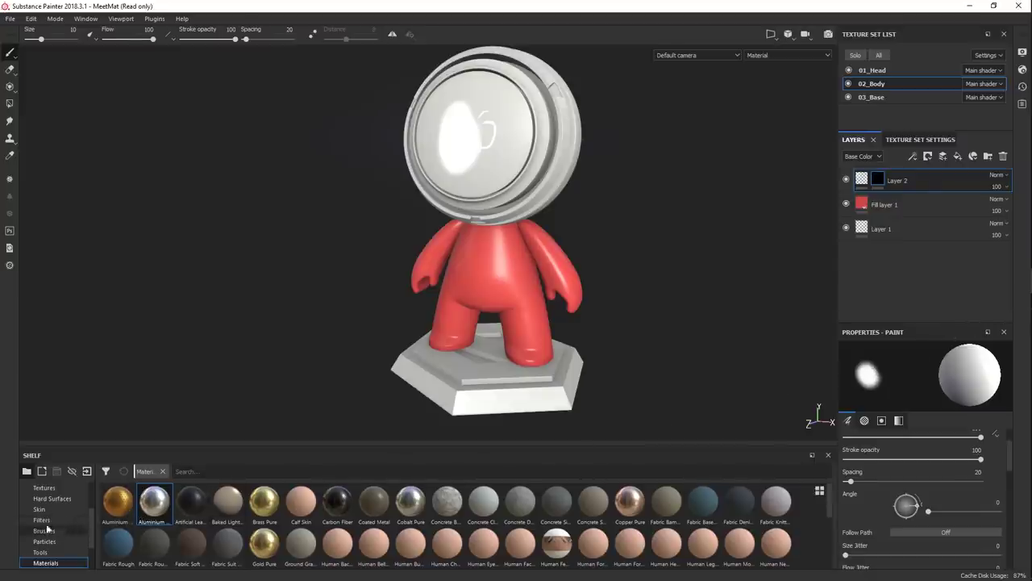
Delete Layer 2 and the red fill layer from 02_Body, and apply the Concrete Dusty material to both the head and the body.
scroll(89, 539, "down", 1)
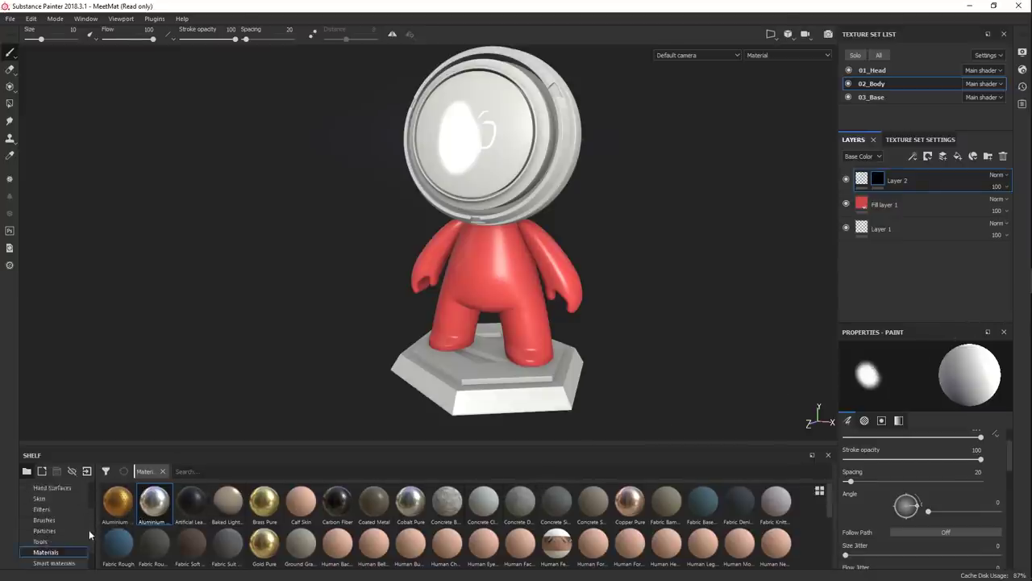
scroll(89, 539, "up", 2)
left_click(1003, 155)
left_click(1003, 156)
left_click_drag(520, 501, 546, 157)
left_click_drag(520, 501, 522, 279)
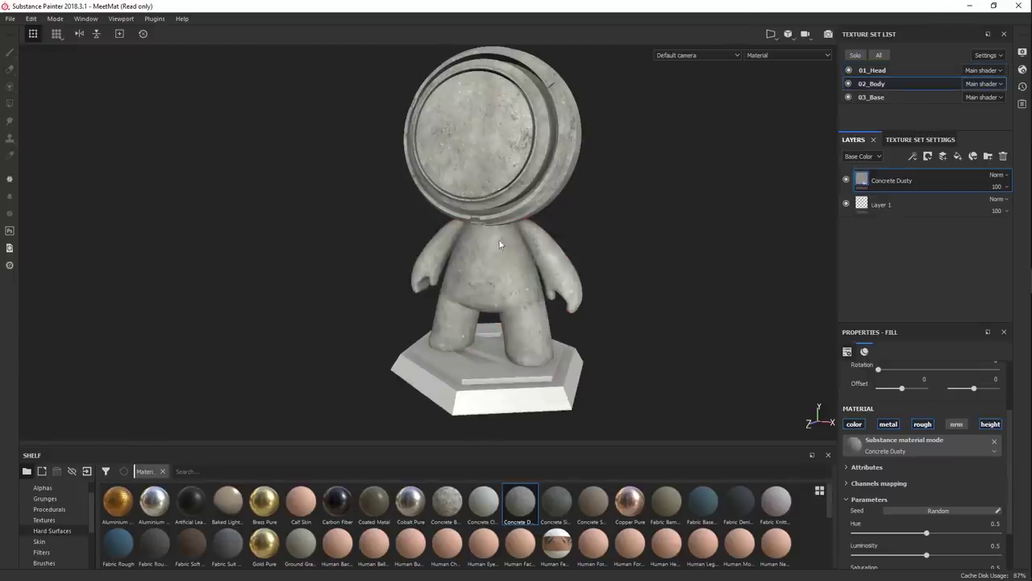
Inspect the Concrete Dusty surface on the head and body up close and from several angles.
scroll(484, 249, "up", 5)
left_click_drag(510, 262, 636, 270, "alt")
right_click_drag(636, 269, 542, 236, "alt")
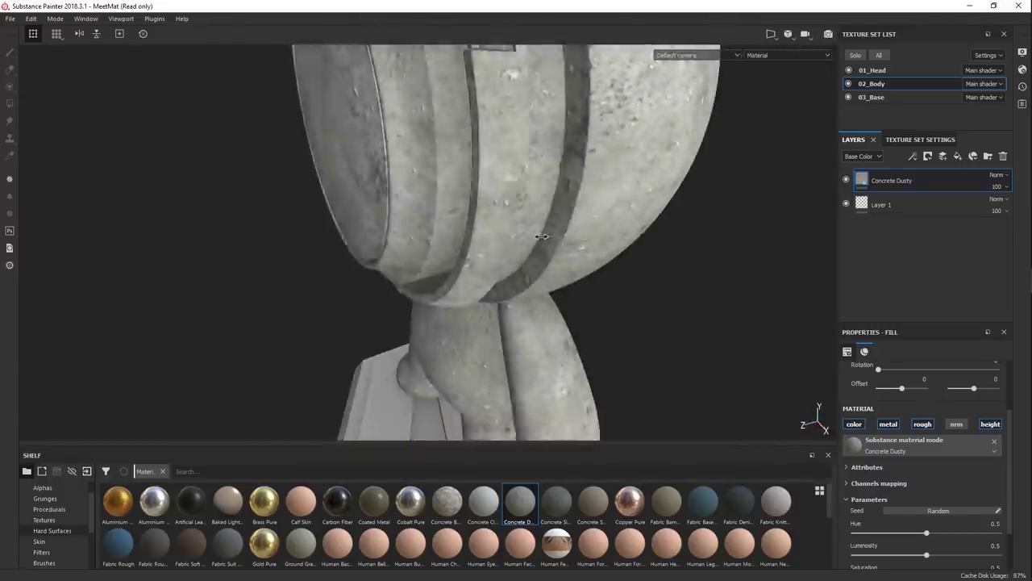
left_click_drag(576, 313, 702, 217, "alt")
right_click_drag(702, 217, 622, 341, "alt")
left_click_drag(605, 323, 494, 362, "alt")
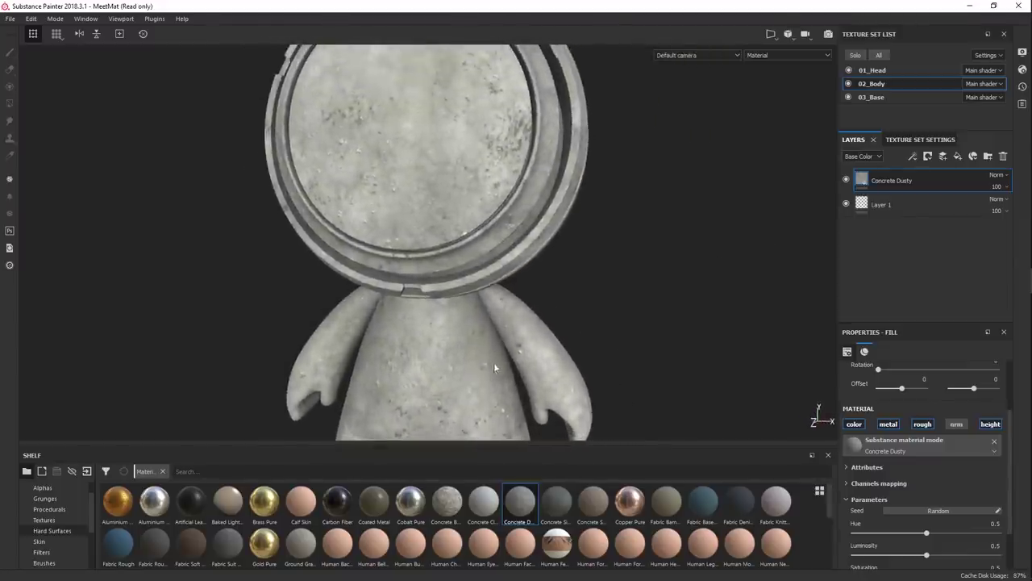
middle_click_drag(493, 362, 498, 339, "alt")
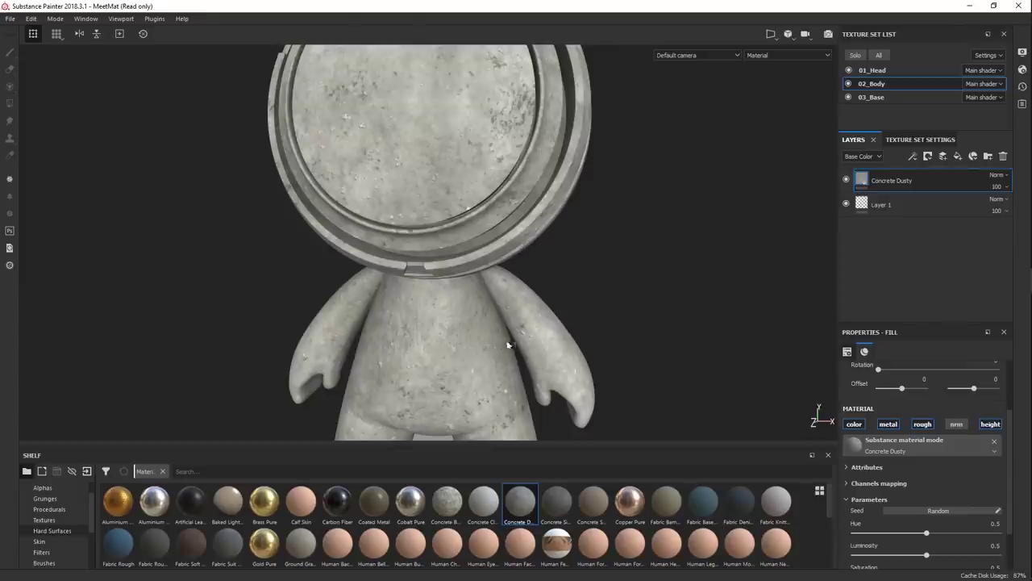
middle_click_drag(668, 314, 591, 288, "alt")
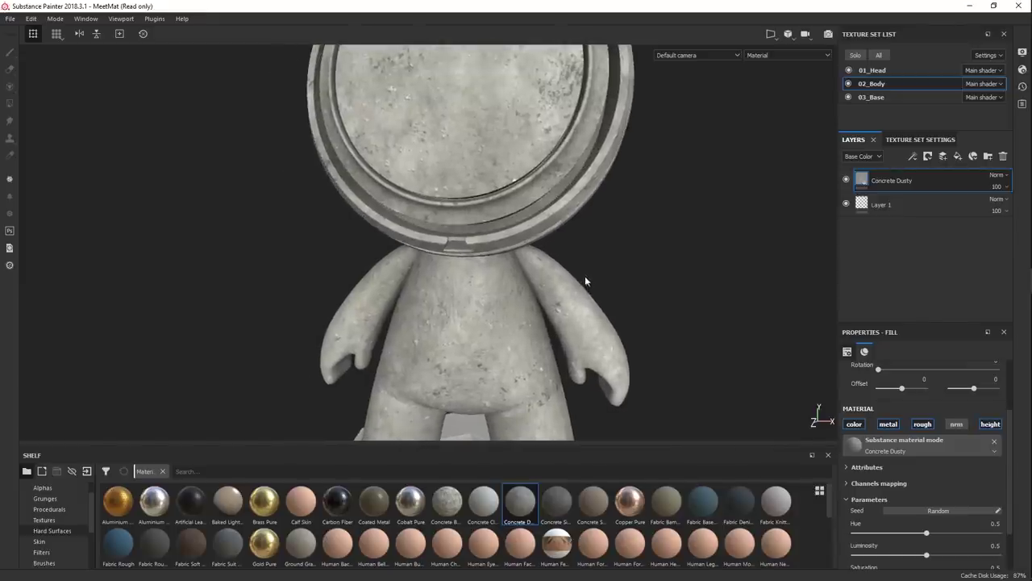
right_click_drag(592, 285, 525, 281, "alt")
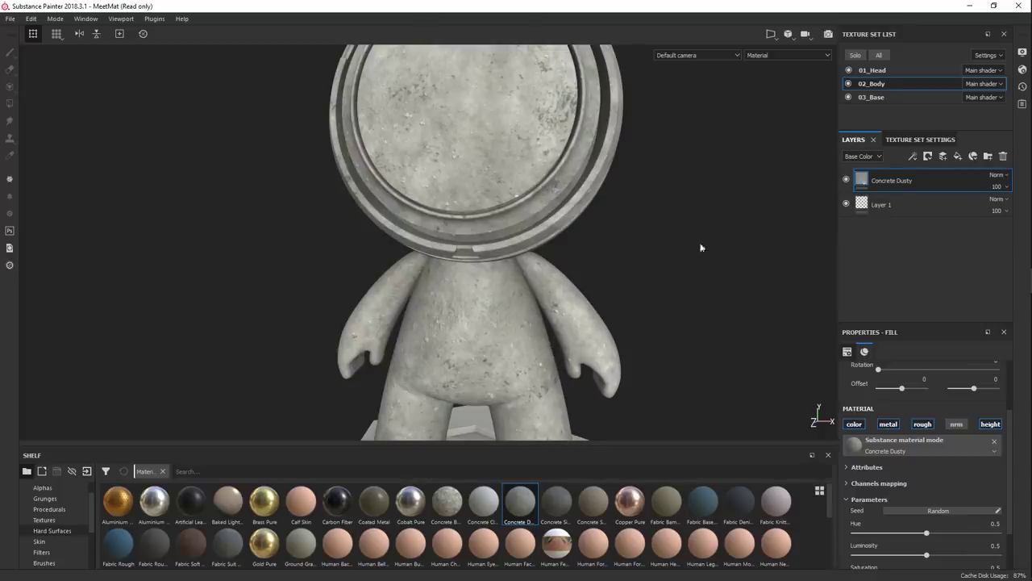
Delete the Concrete Dusty layer from 02_Body, and apply Copper Pure with Fabric Bamboo above it to the body.
left_click(1003, 156)
left_click_drag(630, 501, 521, 303)
mouse_move(703, 304)
left_mouse_down("alt")
mouse_move(580, 300)
mouse_move(686, 307)
left_mouse_up("alt")
left_click_drag(666, 501, 537, 334)
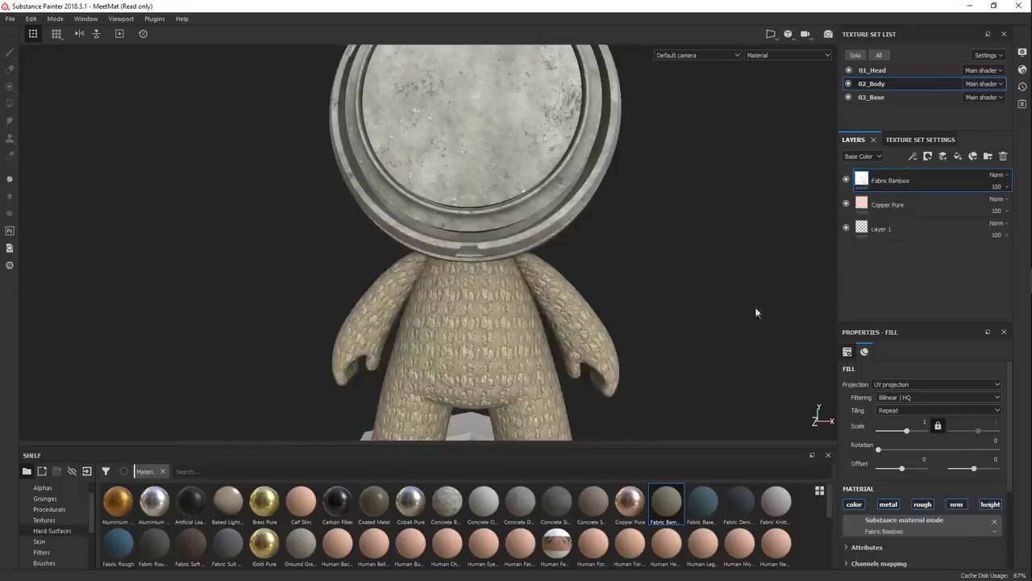
Delete the Fabric Bamboo and Copper Pure layers from 02_Body, leaving only Layer 1.
left_click(1003, 155)
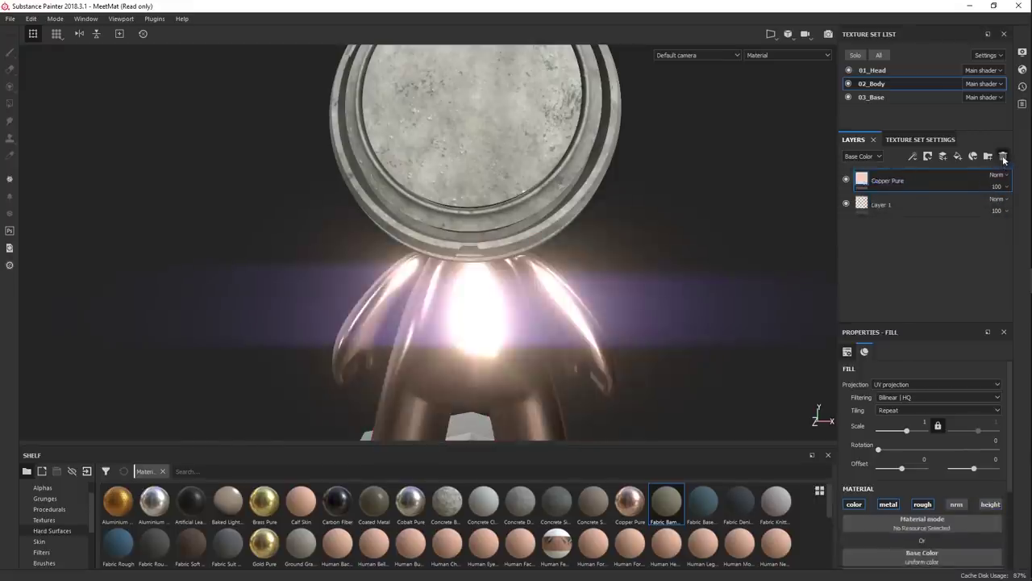
left_click(1003, 155)
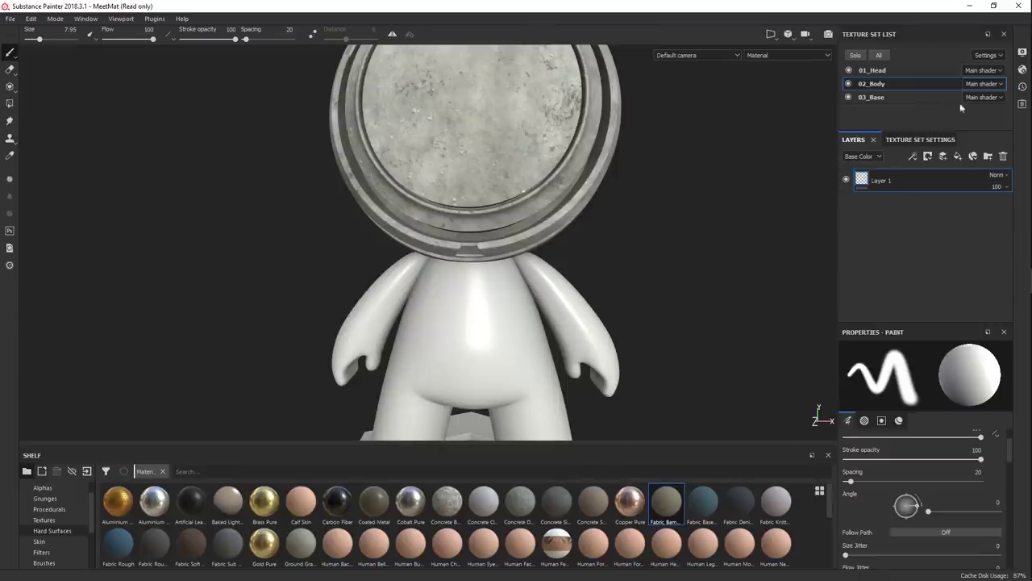
Open the display settings and view the model in the Metallic, Roughness, Height and Ambient occlusion modes.
left_click(1021, 53)
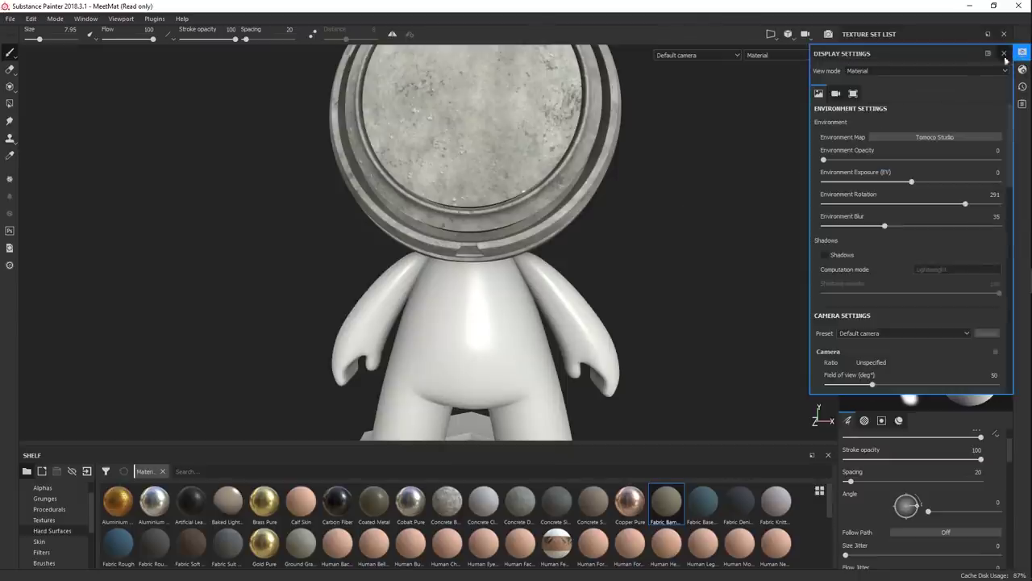
left_click_drag(771, 141, 723, 209, "alt")
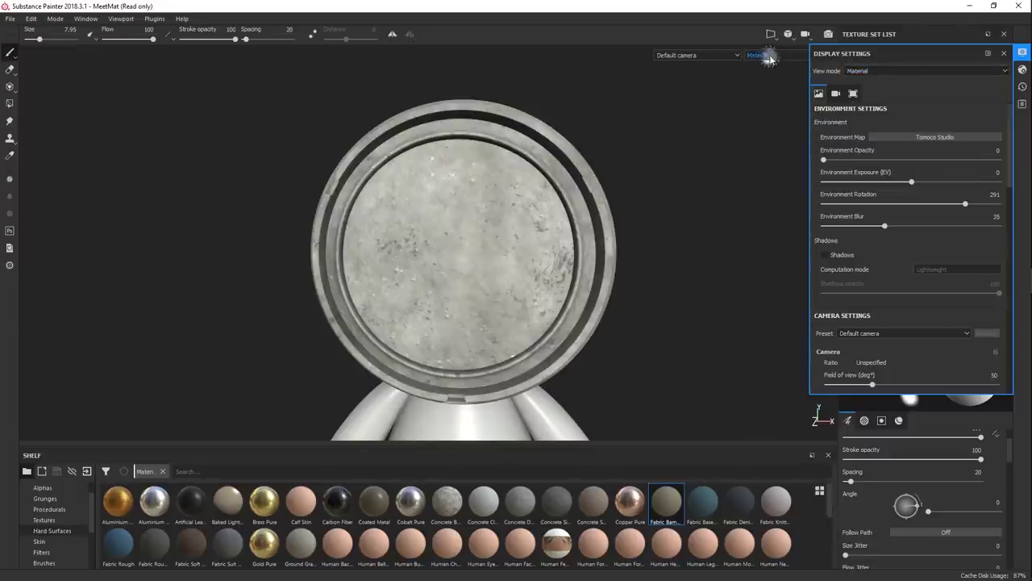
left_click(875, 71)
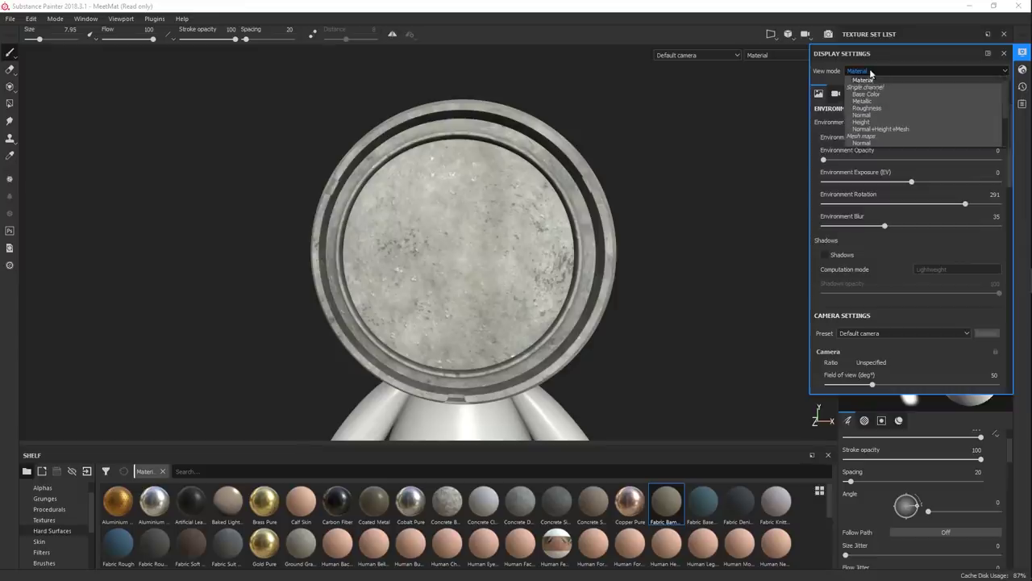
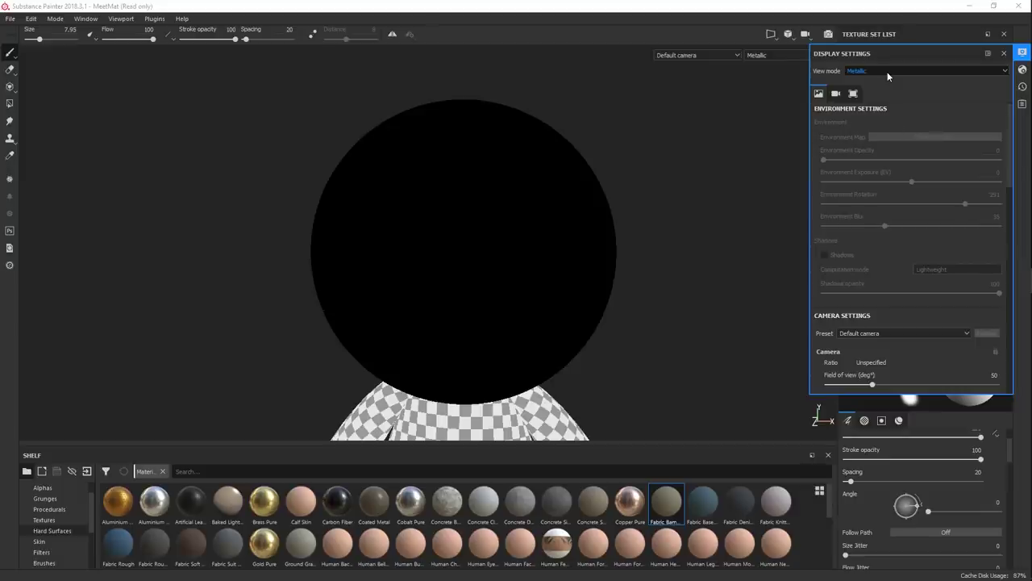
scroll(888, 72, "up", 1)
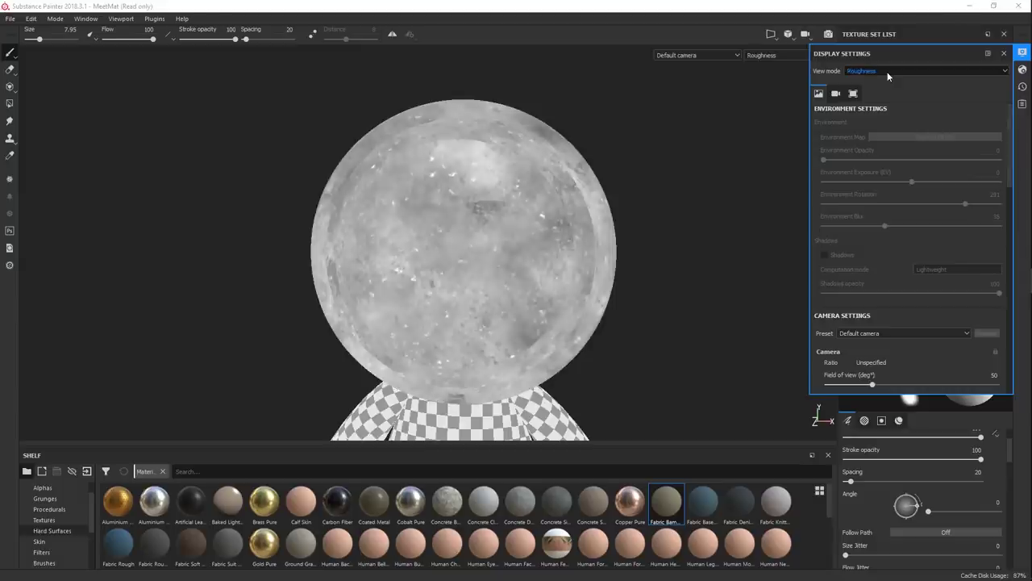
scroll(887, 72, "down", 1)
scroll(887, 71, "down", 1)
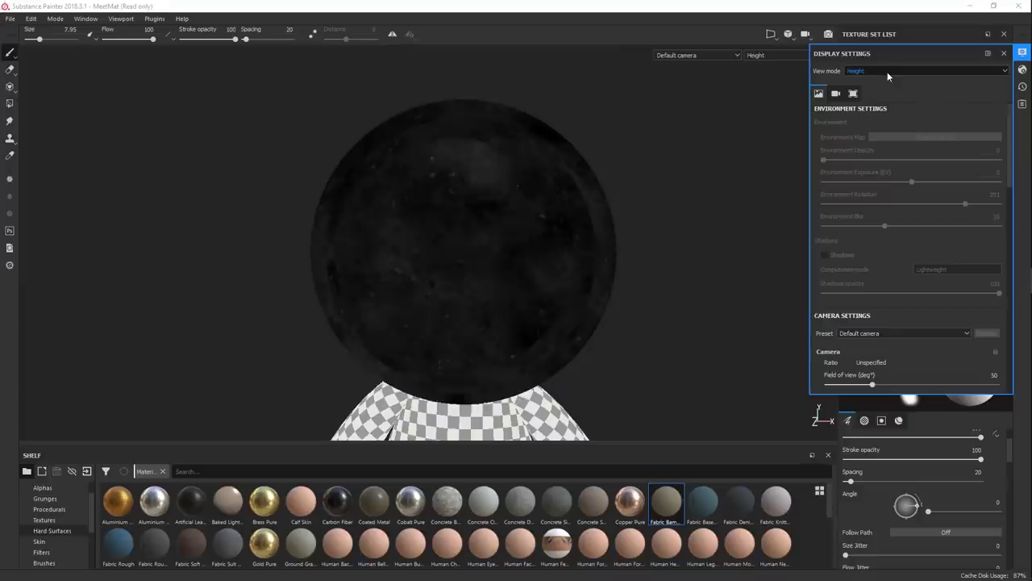
scroll(887, 72, "down", 4)
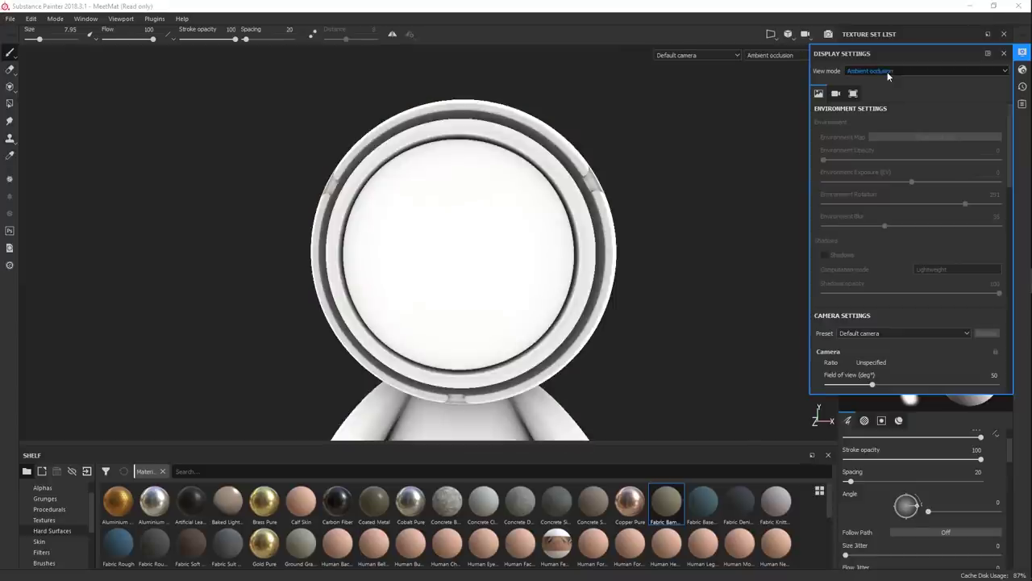
Display the World space normal mesh map on the model.
left_click(887, 72)
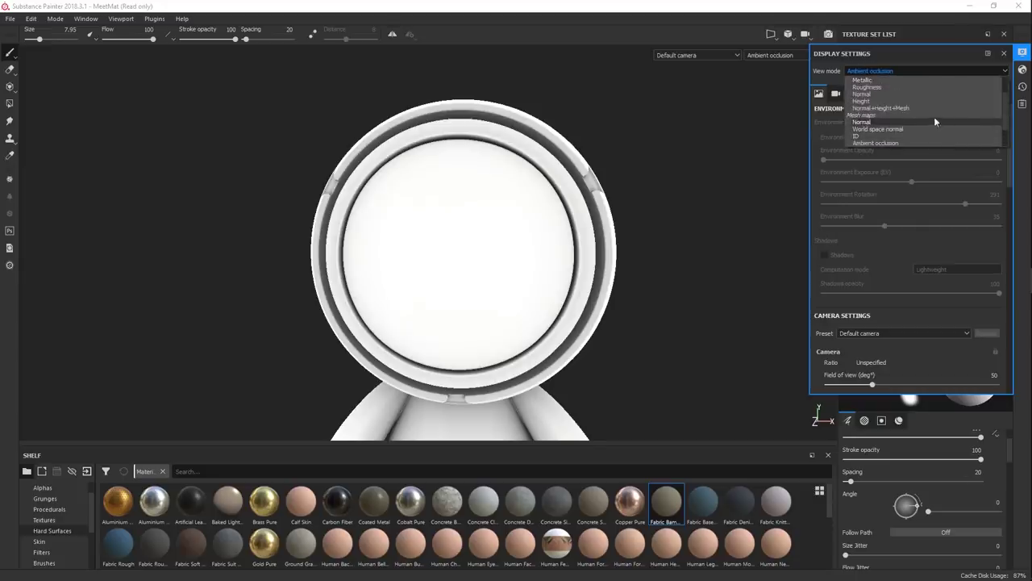
scroll(935, 117, "down", 2)
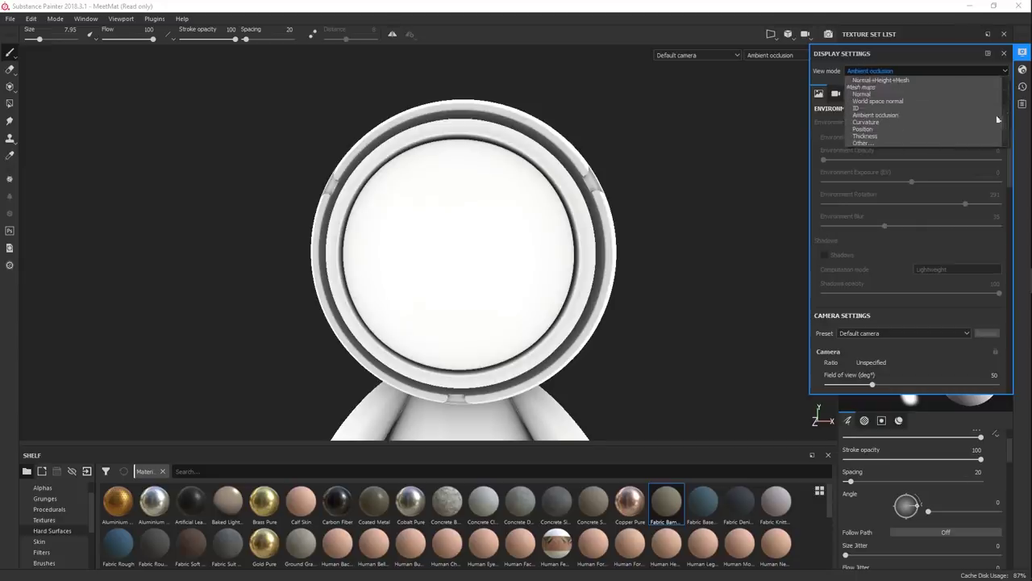
left_click(893, 100)
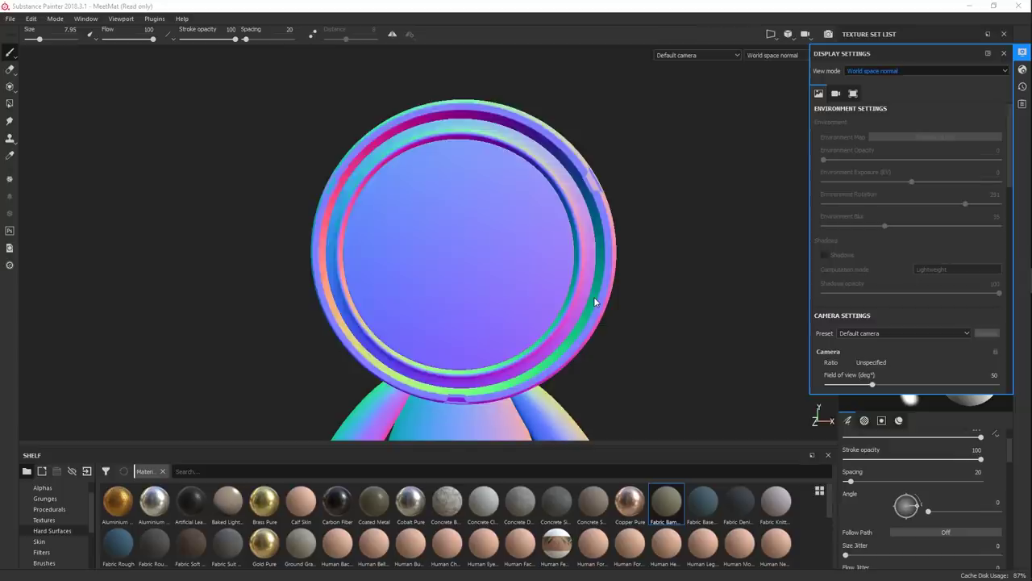
Cycle forward through the mesh maps, including Ambient occlusion, Position and Thickness, up to the Other image choice.
key("b")
key("b")
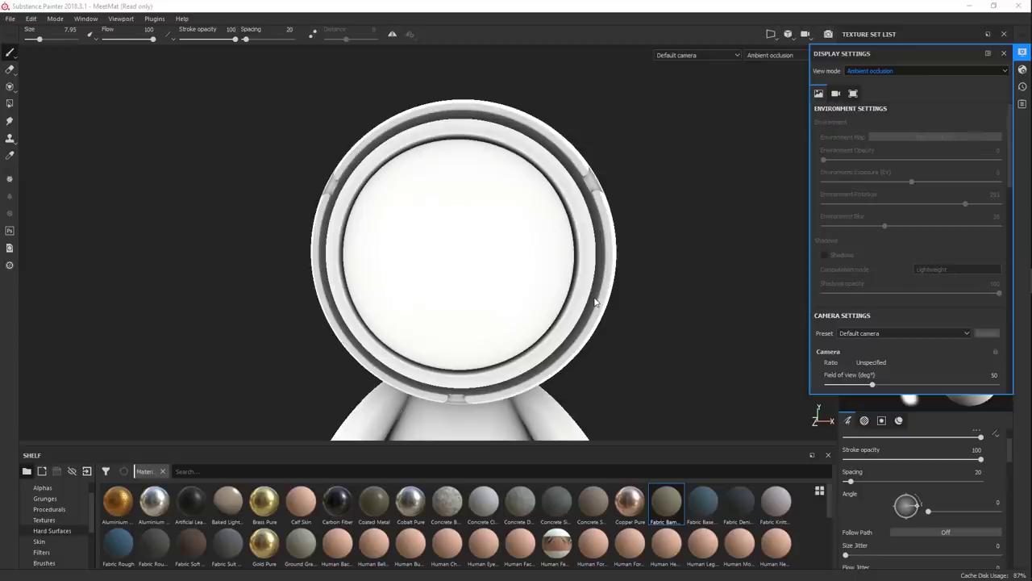
key("b")
key("b")
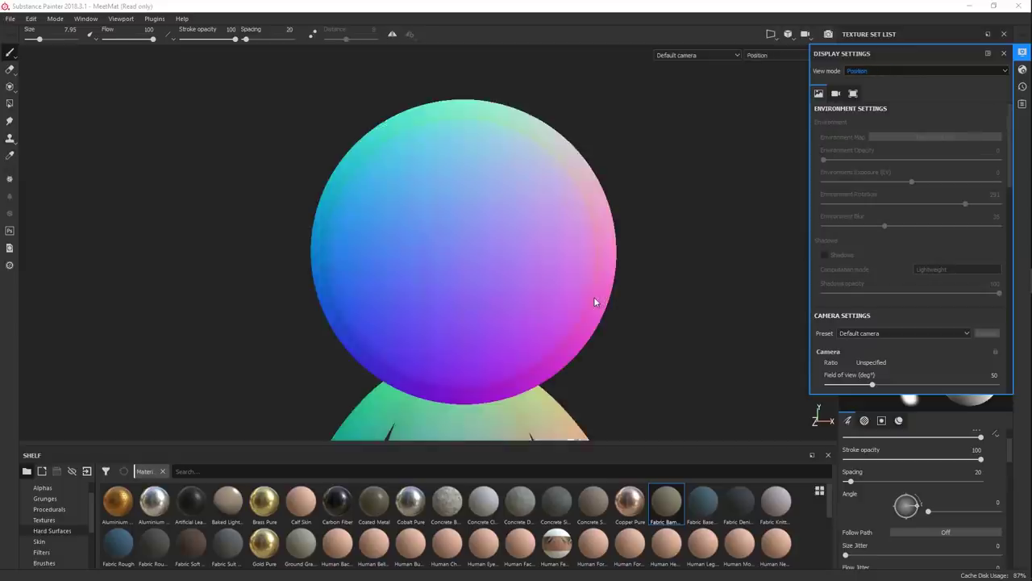
key("b")
key("b")
key("b")
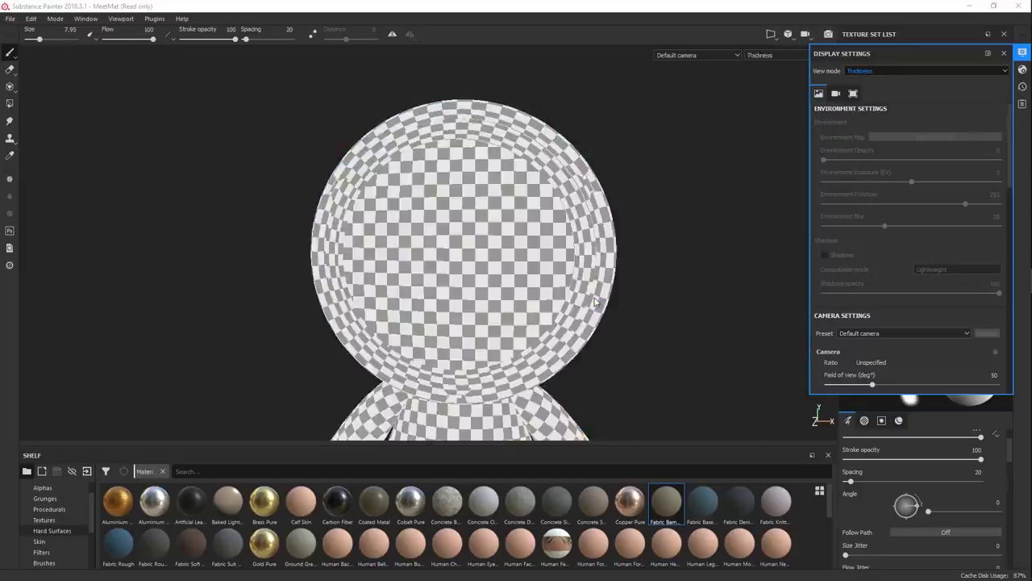
key("b")
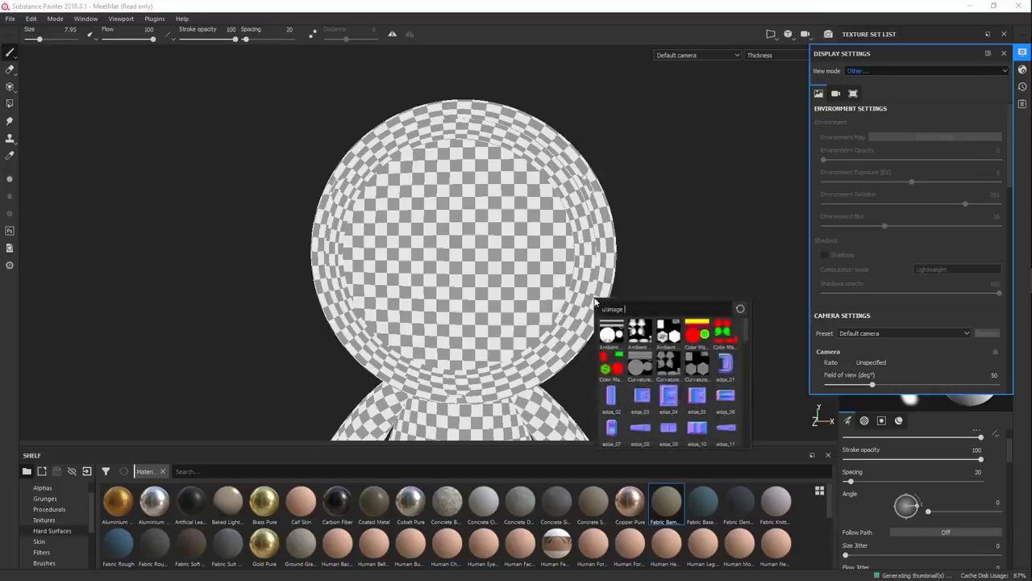
Dismiss the image choice and switch the viewport to the Base Color channel.
left_click(901, 71)
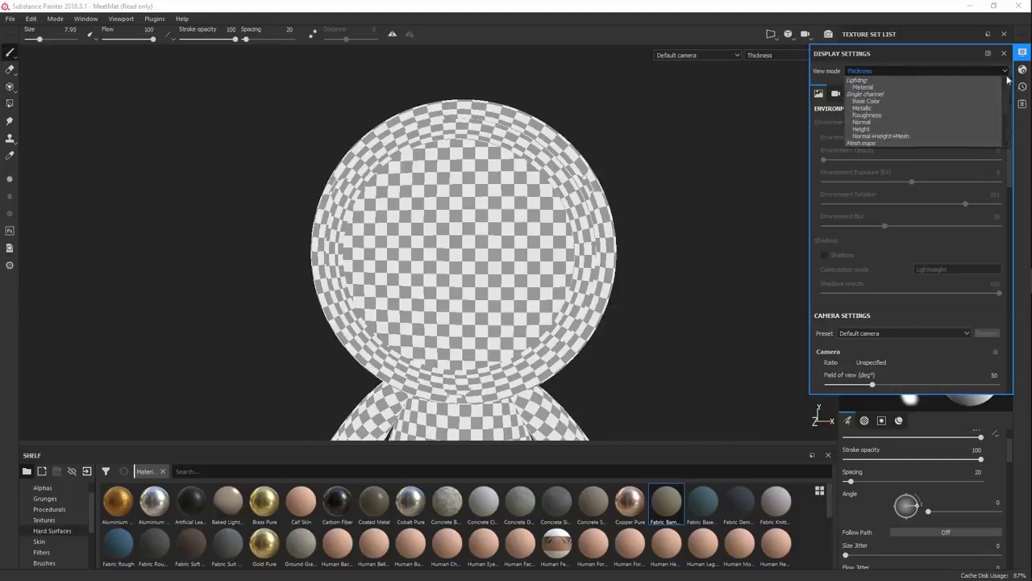
left_click(759, 55)
left_click(759, 55)
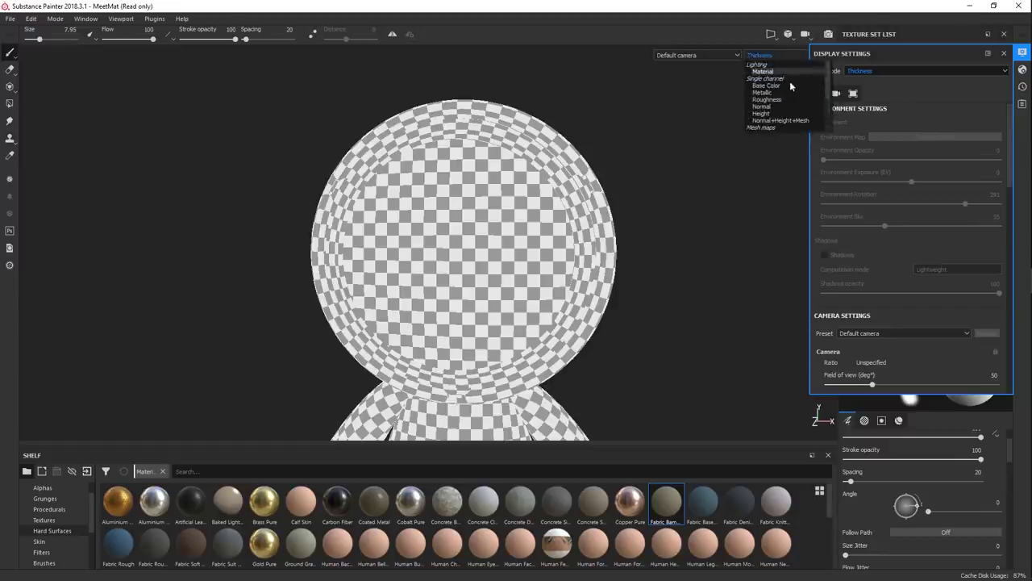
left_click(787, 83)
right_click_drag(784, 60, 685, 173, "shift")
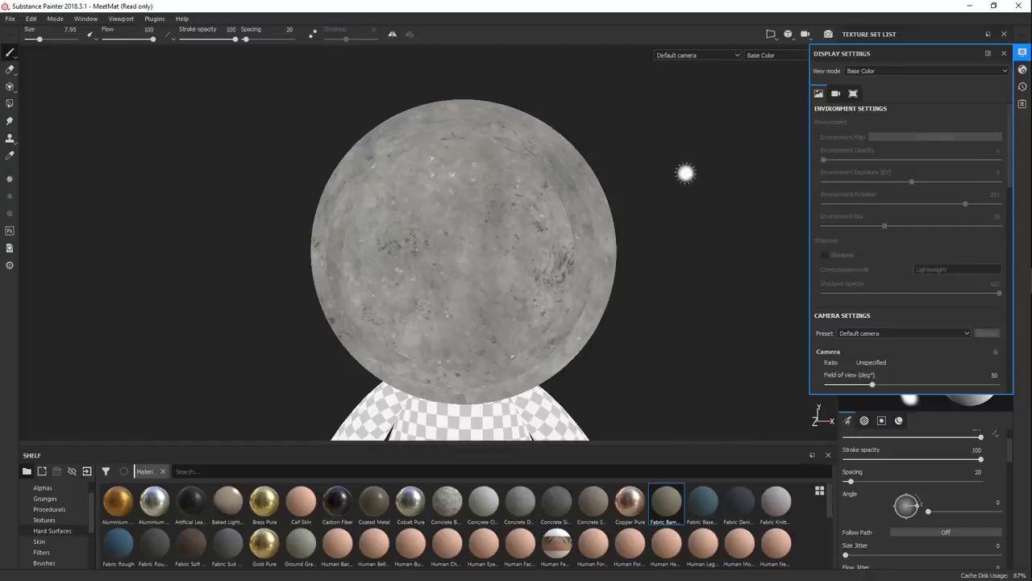
Step forward through the single channels to Height, and step back through Metallic to Base Color.
key("c")
key("c")
key("c")
key("shift+c")
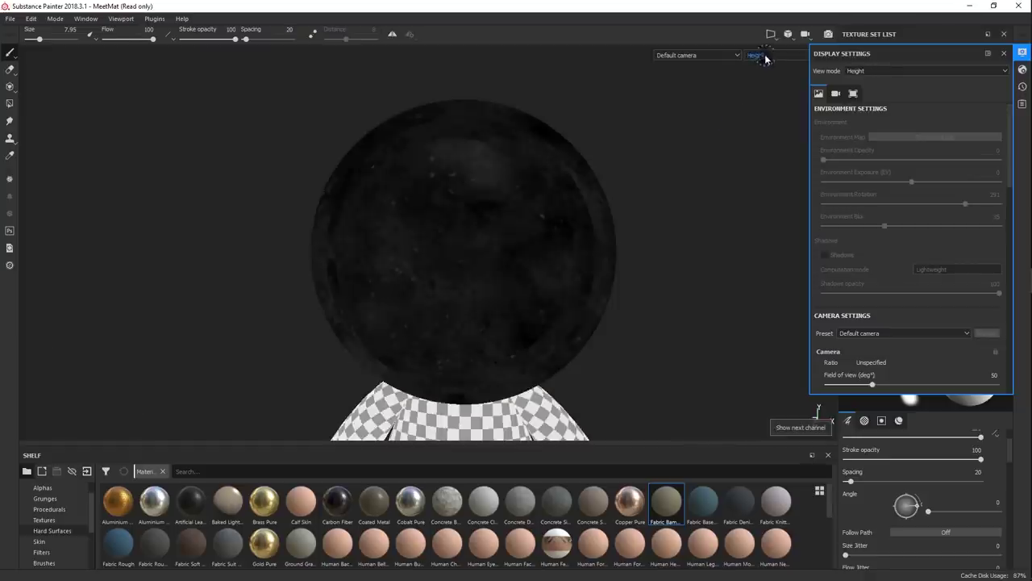
key("c")
key("shift+c")
key("shift+c")
key("shift+c")
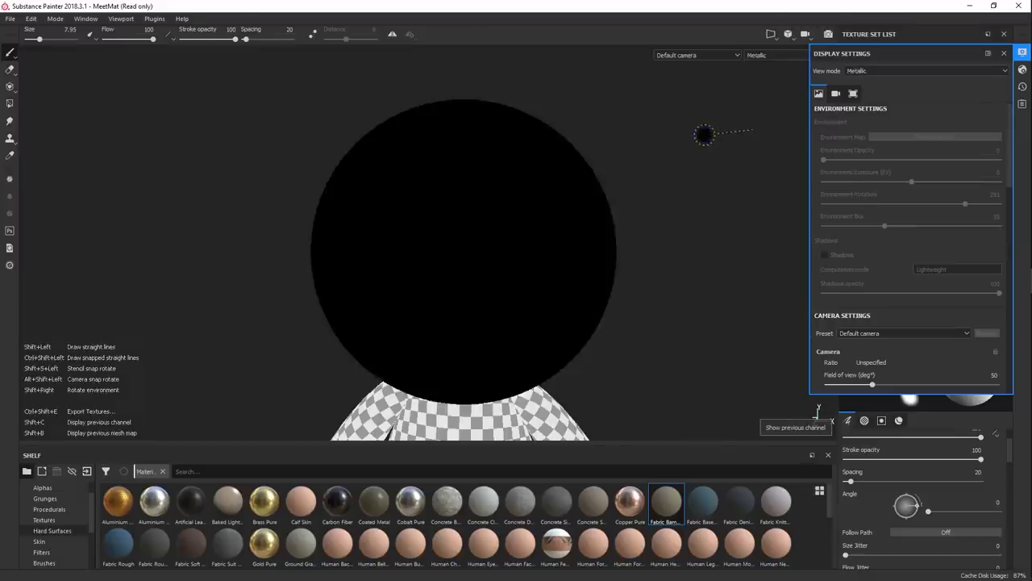
key("shift+c")
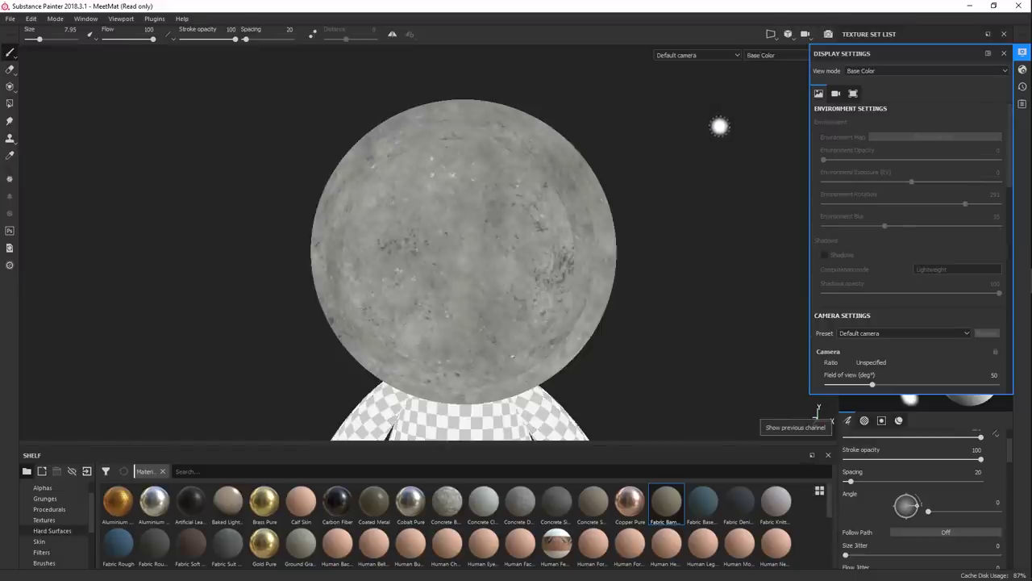
Step forward and backward through the mesh maps, including World space normal, ID and Curvature, ending on Thickness.
key("b")
key("b")
key("b")
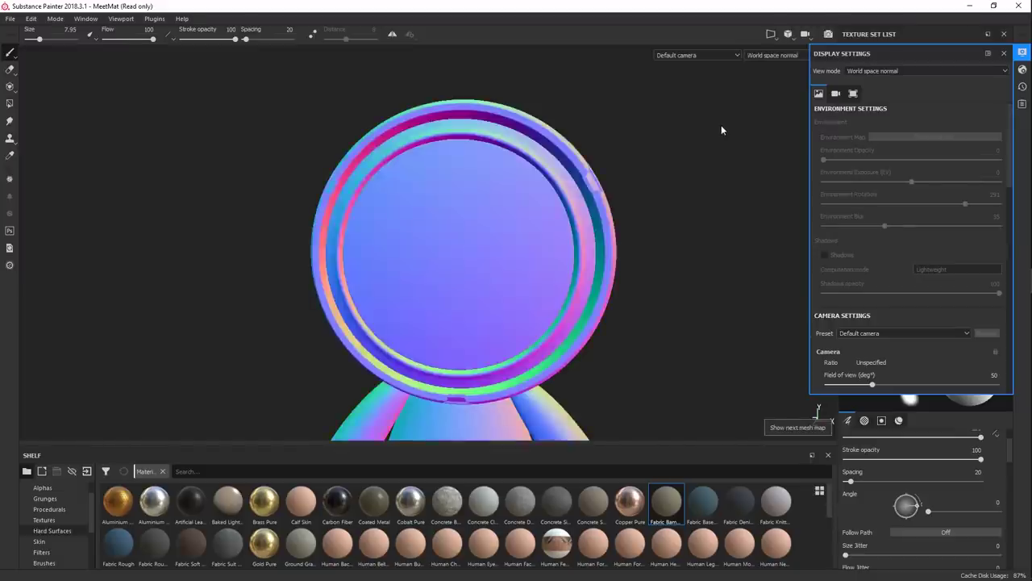
key("b")
key("b")
key("shift+b")
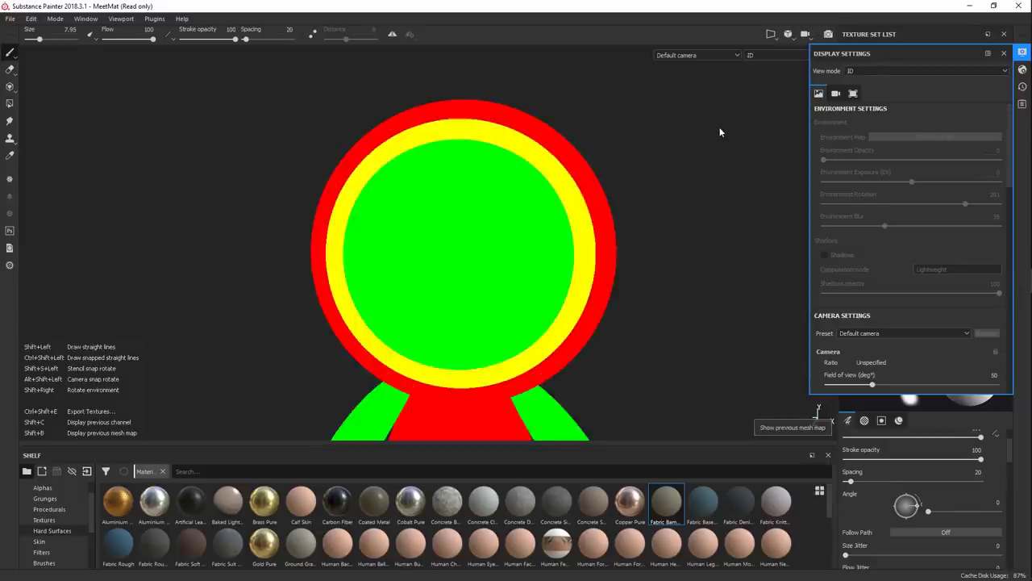
key("shift+b")
key("shift+b")
key("shift+b")
key("shift+b")
key("b")
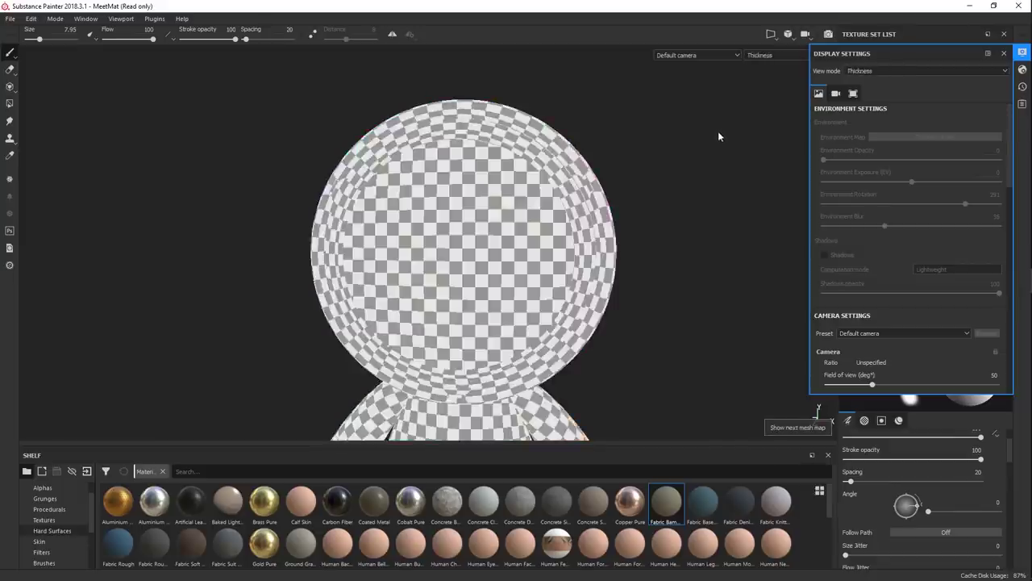
key("b")
key("shift+b")
key("shift+b")
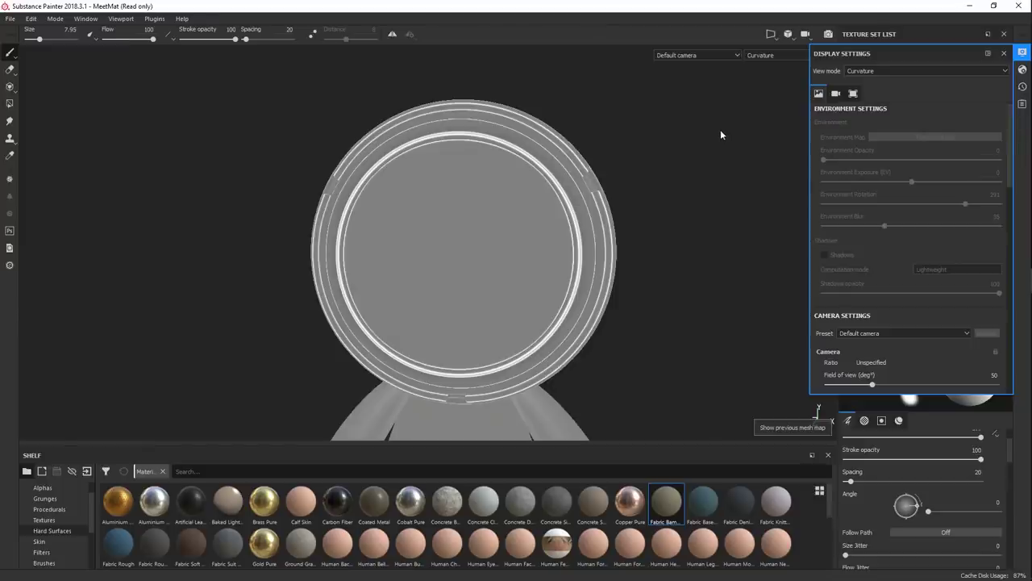
key("shift+b")
key("shift+b")
key("shift+b")
key("shift+b")
key("shift+b")
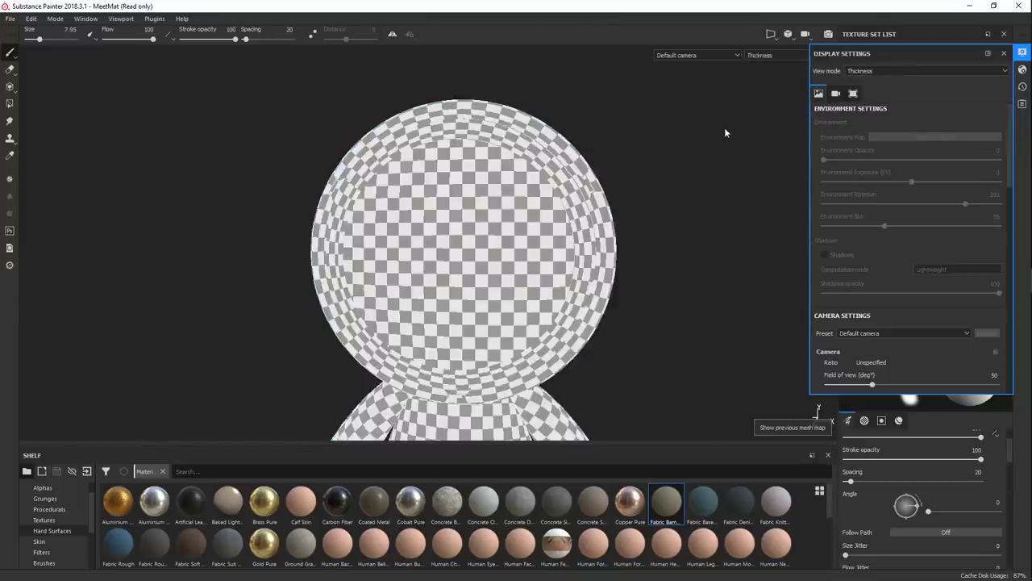
Display the Base Color channel again, and return the viewport to the full Material view.
key("c")
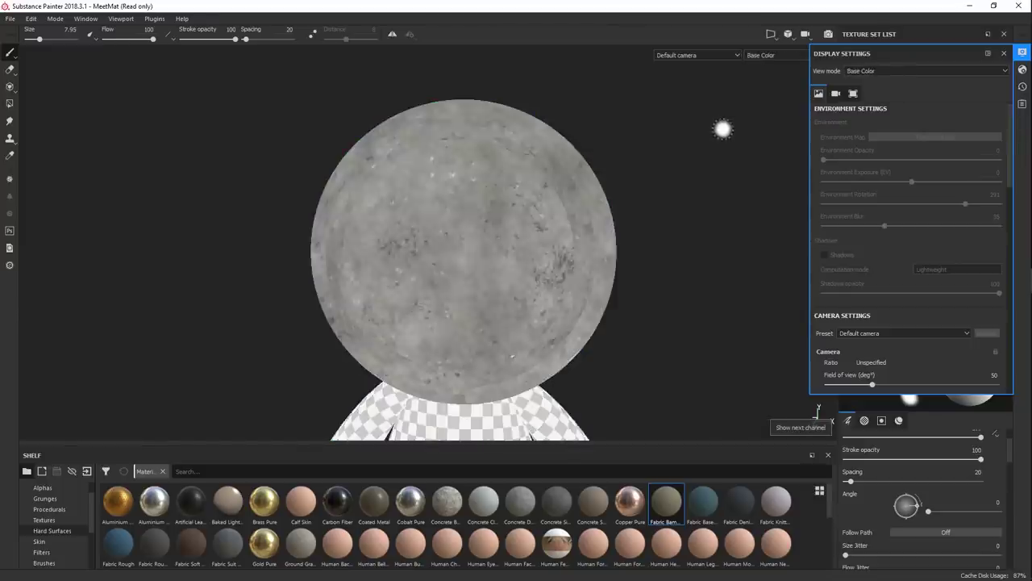
key("c")
key("shift+c")
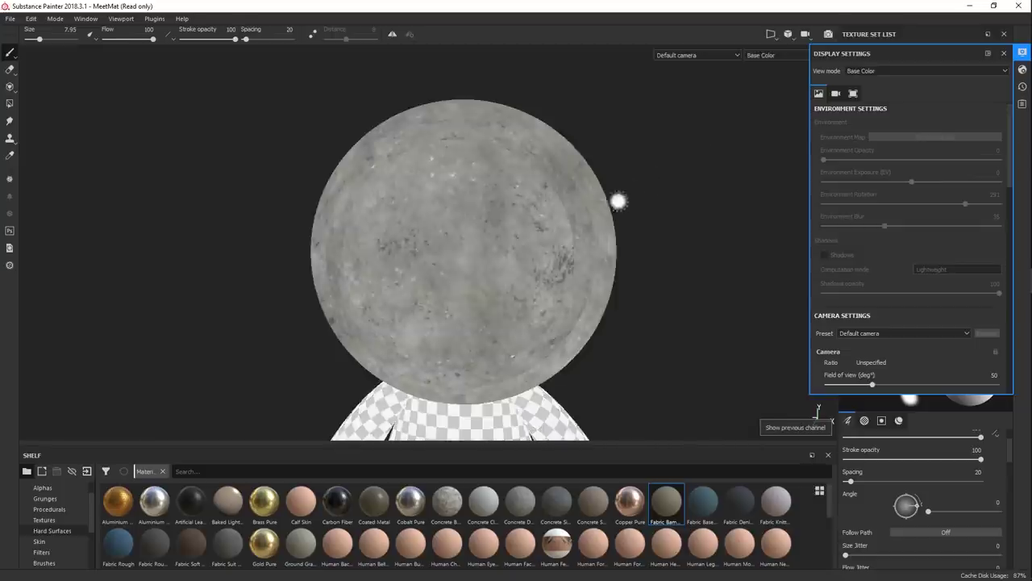
middle_click_drag(604, 210, 668, 181)
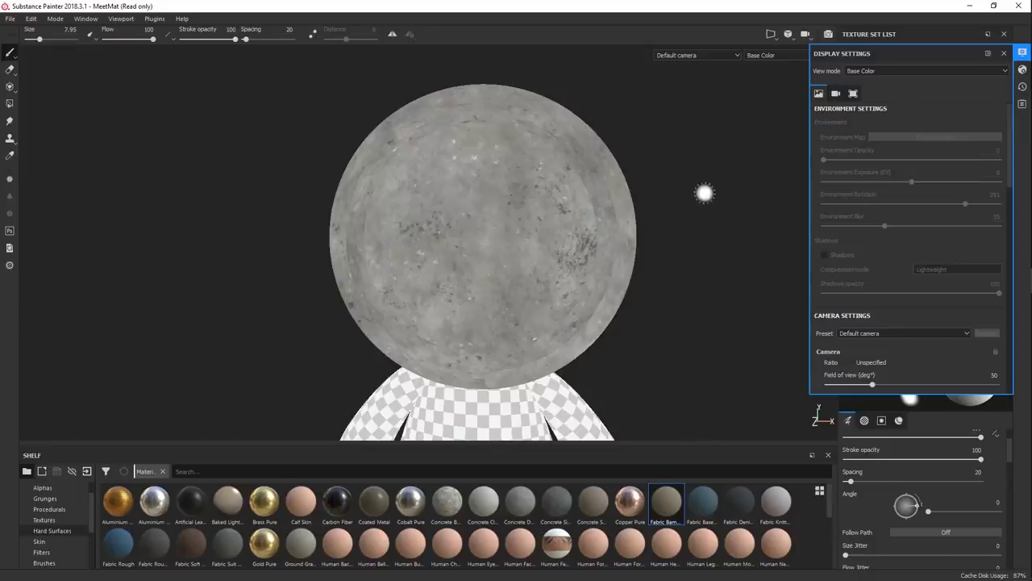
key("m")
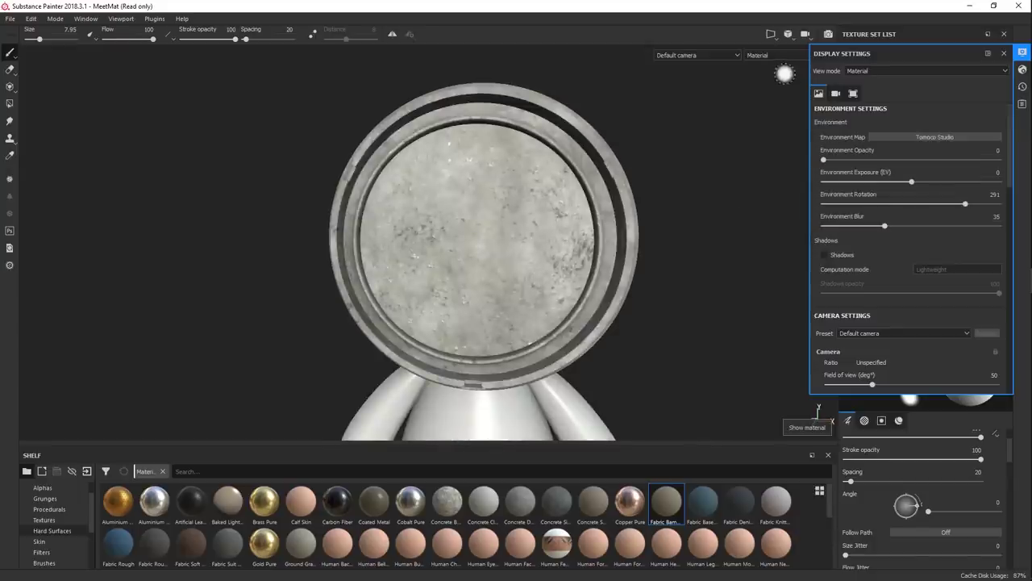
Step through the single channels to Height, and restore the Material view.
key("c")
key("c")
key("c")
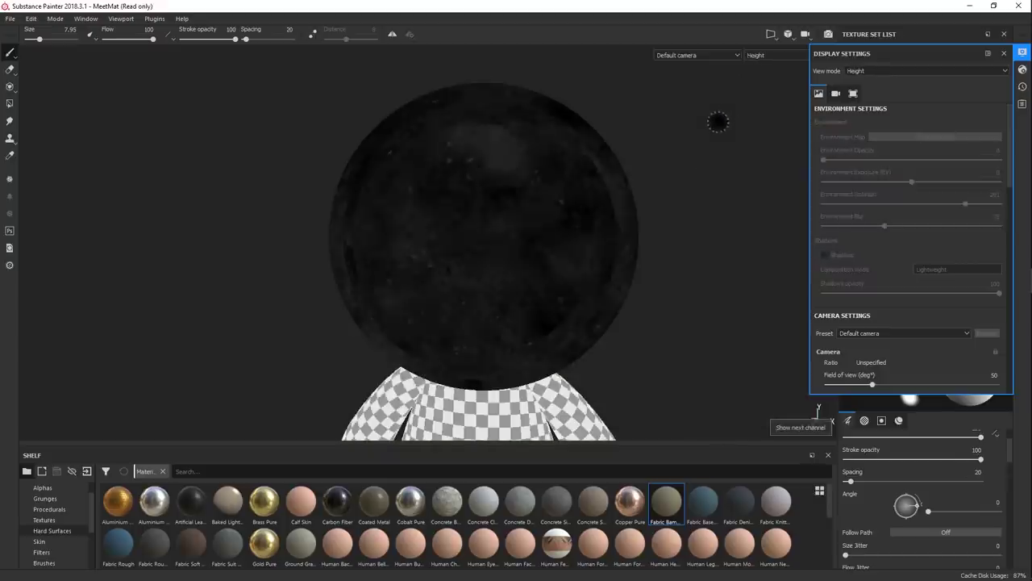
key("m")
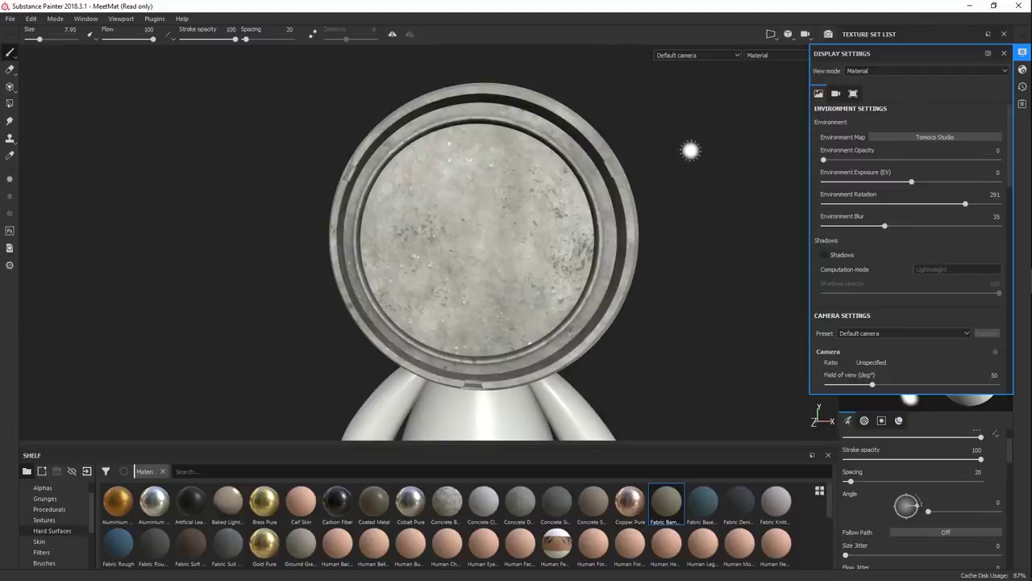
Review the available view modes in the display settings and in the viewport, keeping Material selected.
left_click(858, 70)
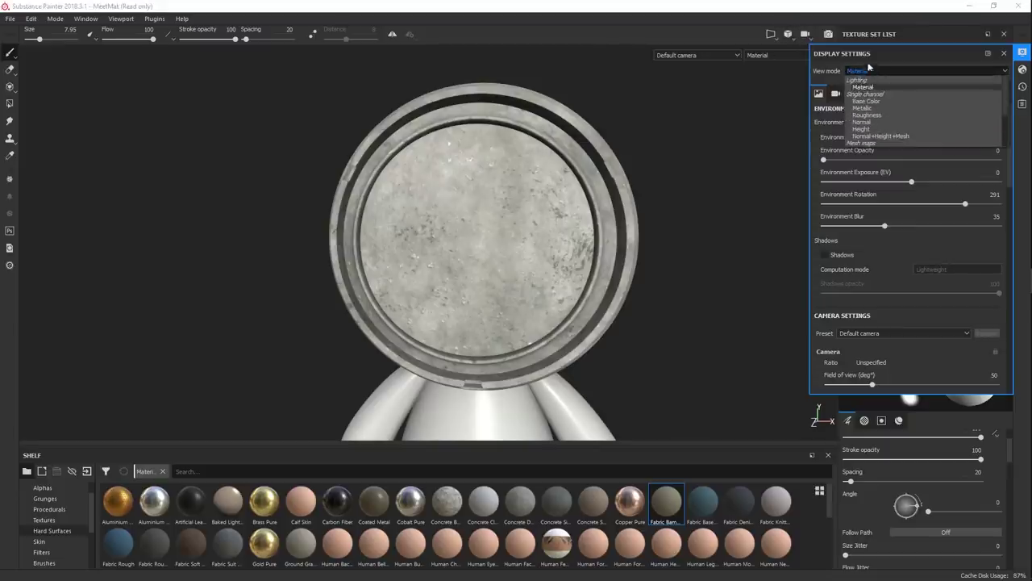
left_click(793, 56)
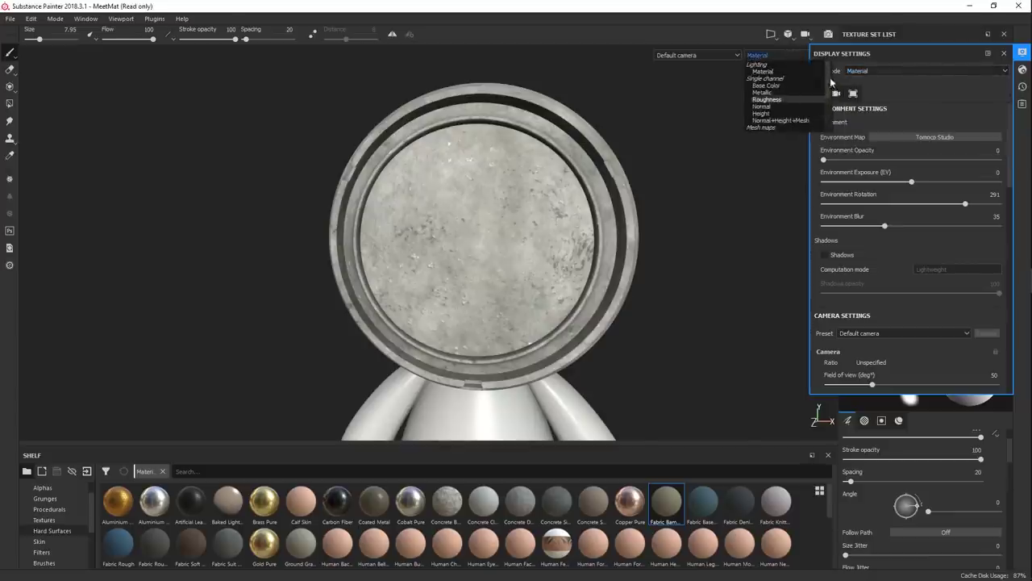
left_click(824, 71)
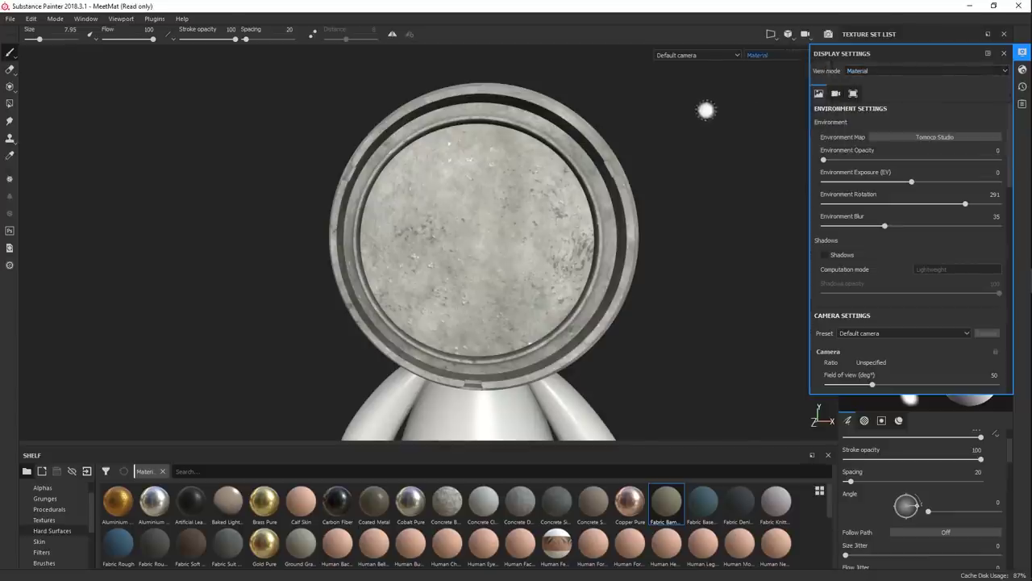
left_click(768, 55)
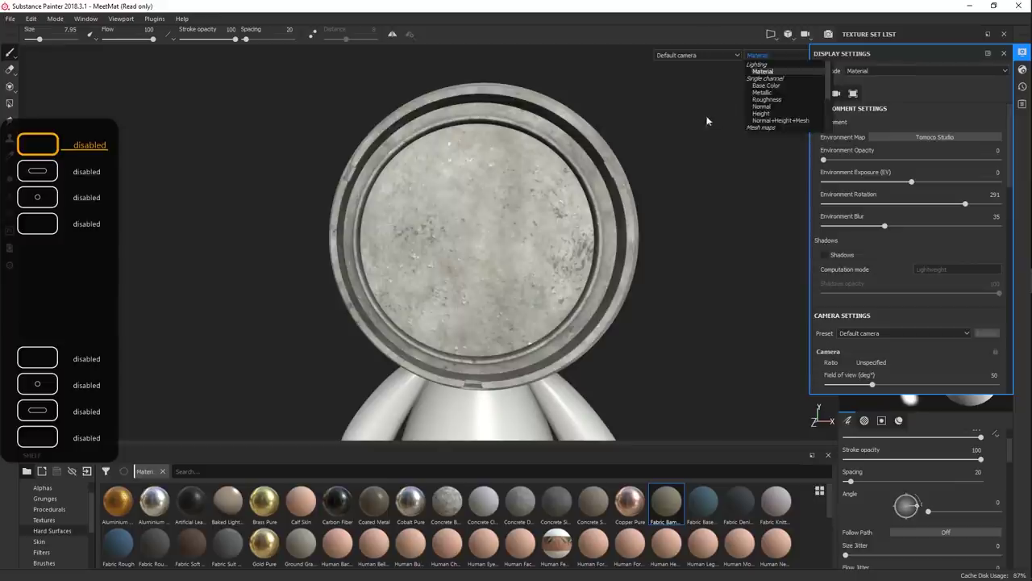
Step back and forth through the single channels, including Normal+Height+Mesh and Roughness, and return the viewport to the Material view.
left_click(762, 113)
key("c")
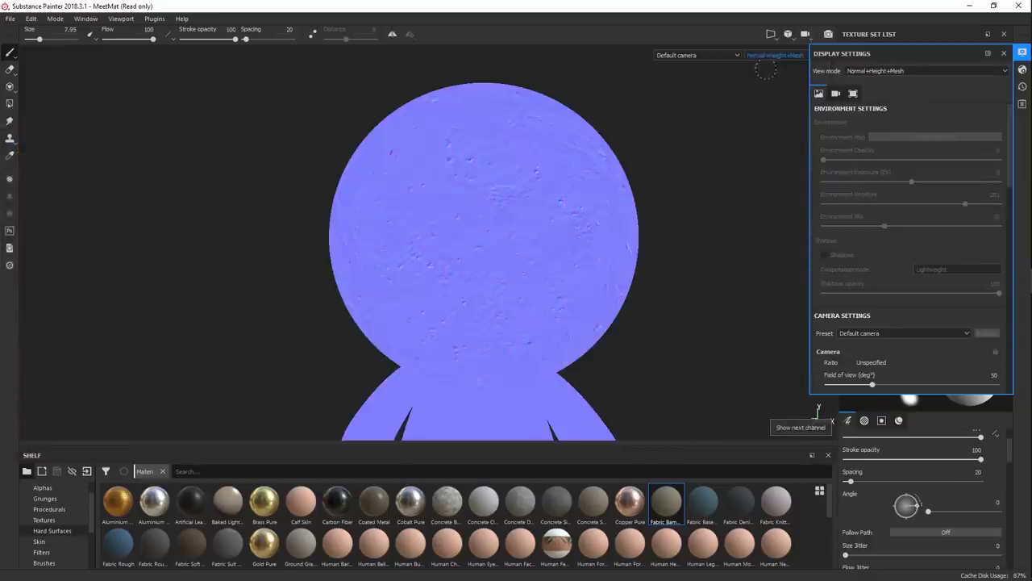
key("shift+c")
key("c")
key("shift+c")
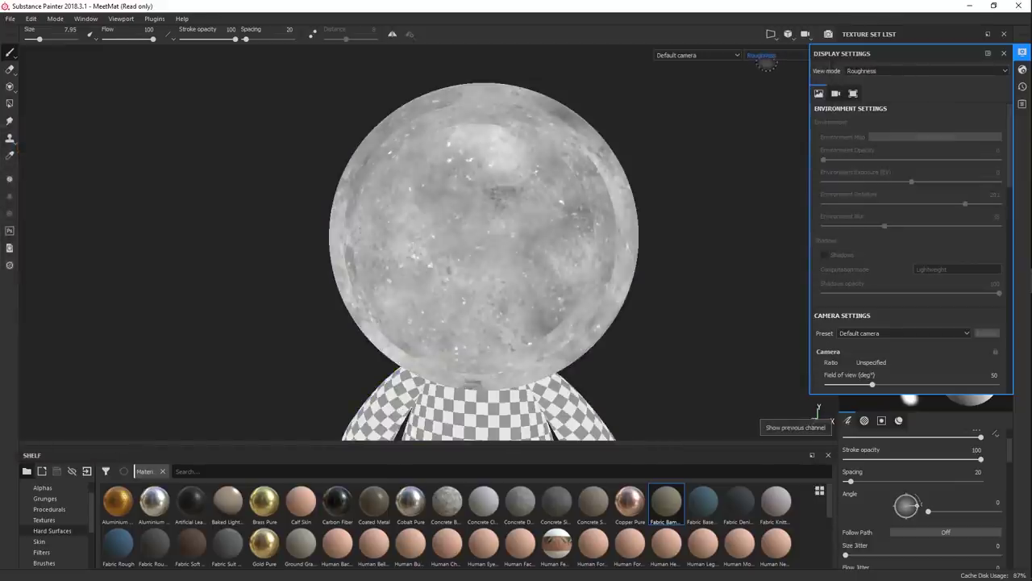
left_click(765, 56)
left_click(763, 72)
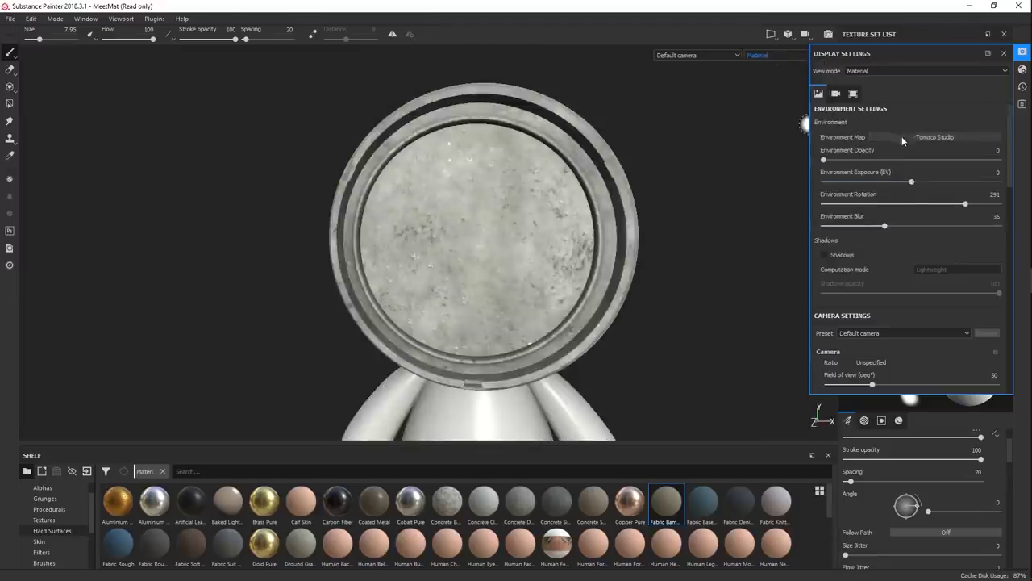
Raise the environment opacity to 100 and set the environment map to Bonifacio Aragon Stairs.
left_click_drag(827, 163, 1000, 163)
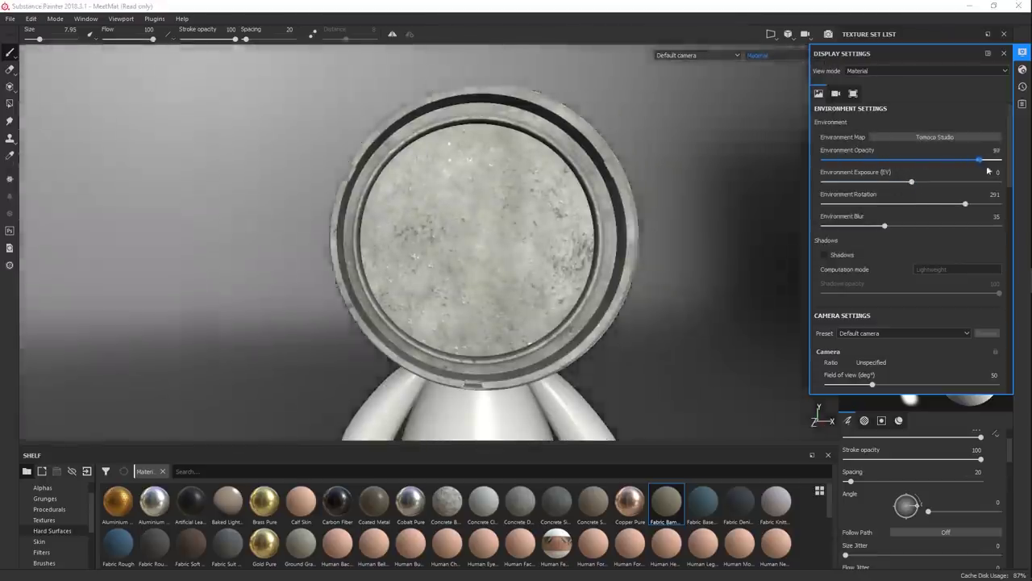
mouse_move(646, 267)
left_mouse_down("alt")
mouse_move(654, 260)
mouse_move(630, 234)
mouse_move(680, 237)
mouse_move(661, 237)
left_mouse_up("alt")
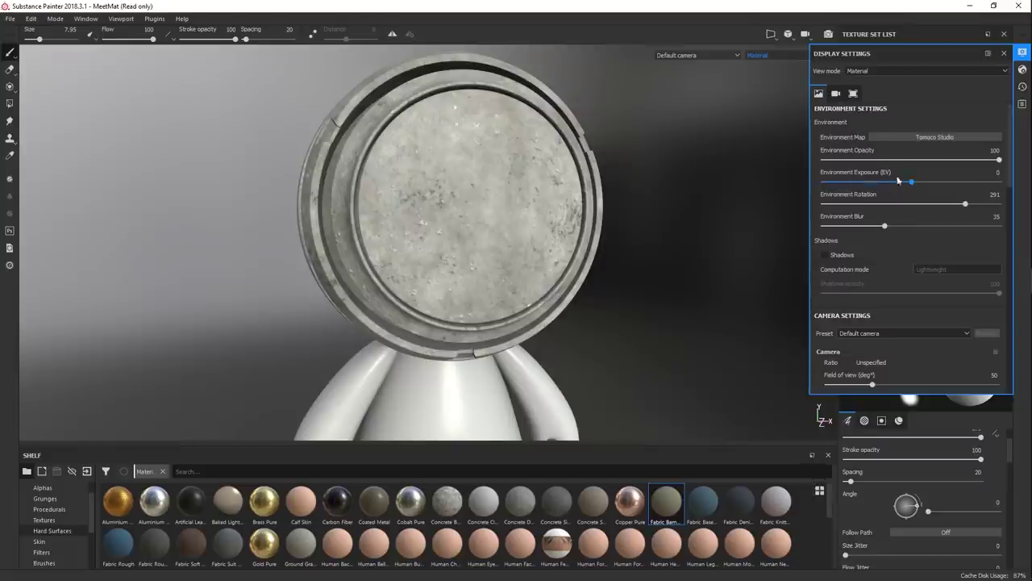
left_click(916, 136)
left_click(893, 174)
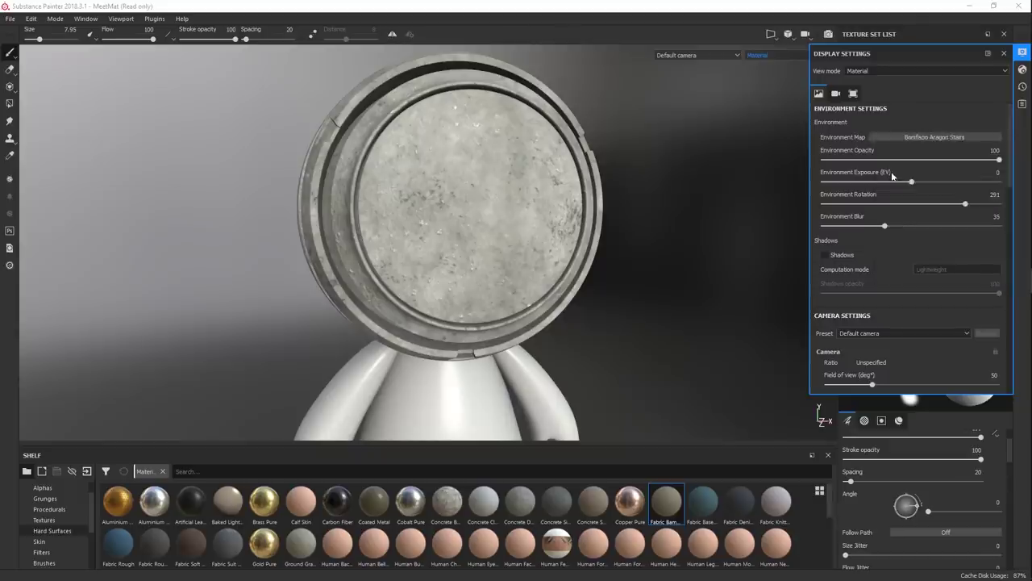
left_click_drag(693, 232, 645, 237, "alt")
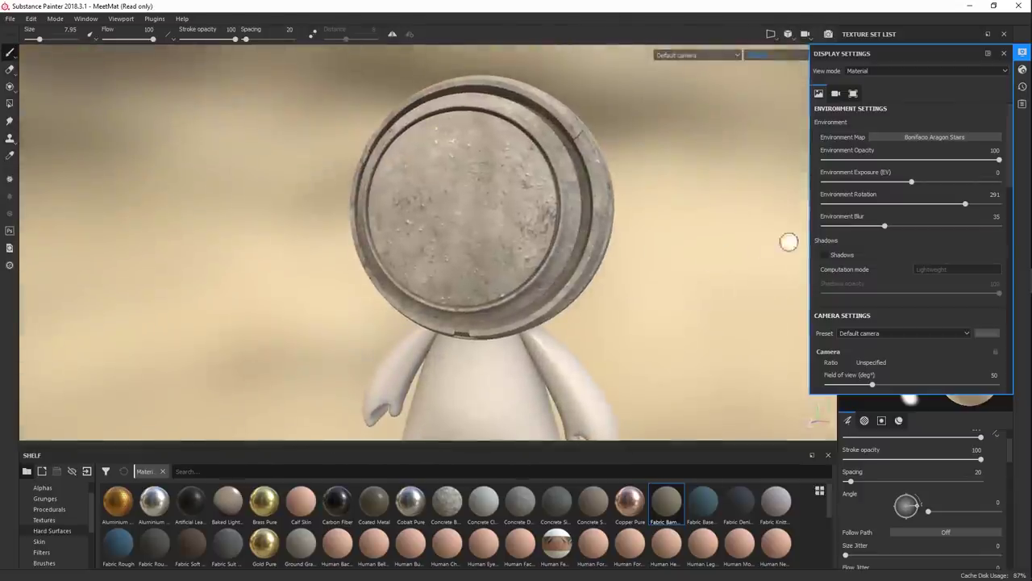
Lower the environment blur to 0 and rotate the environment to about 250.
left_click_drag(885, 226, 823, 226)
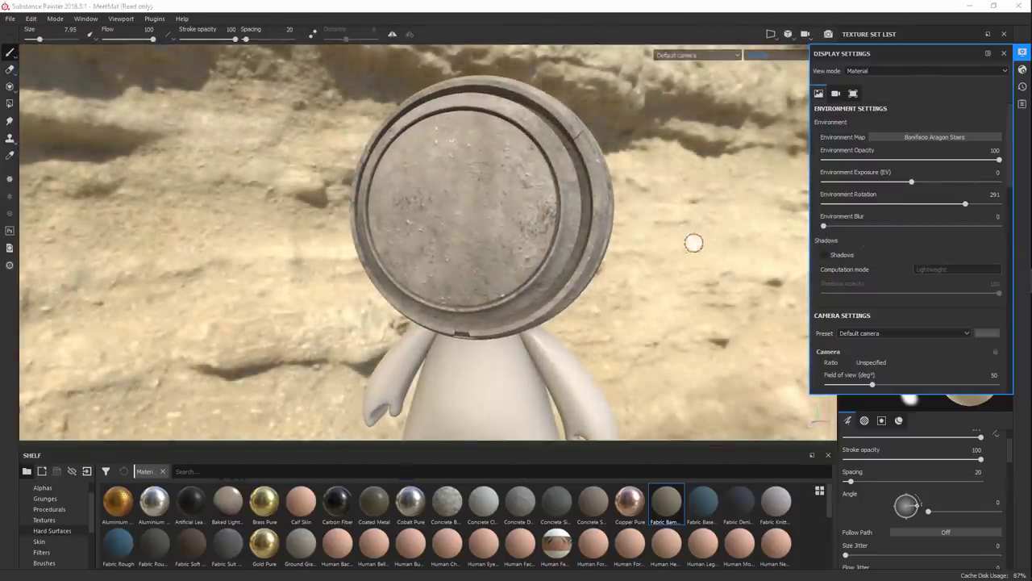
right_click_drag(694, 242, 605, 224, "shift")
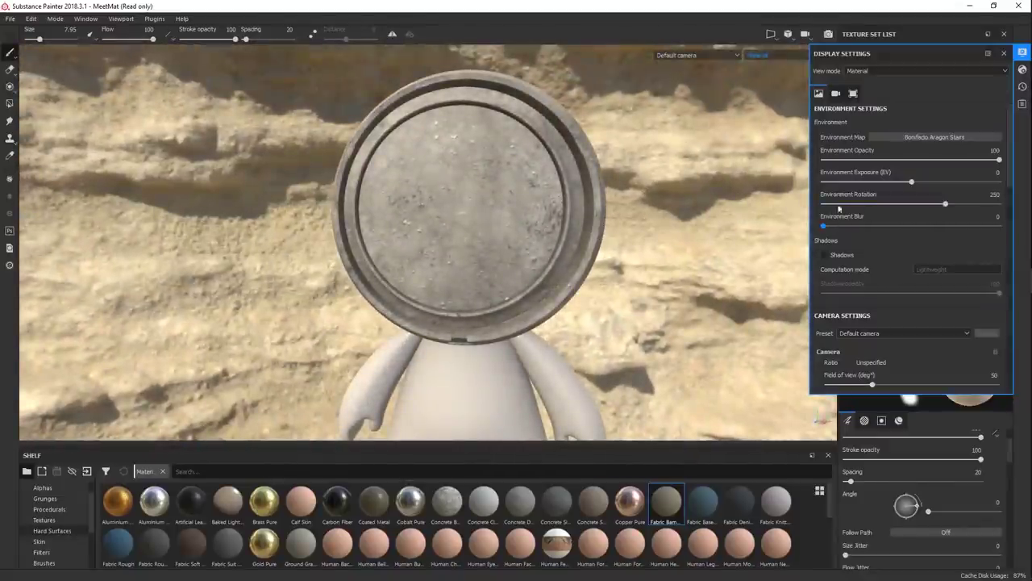
Switch the environment map to Bus Garage, and then to Cave Entry Forest.
left_click(896, 138)
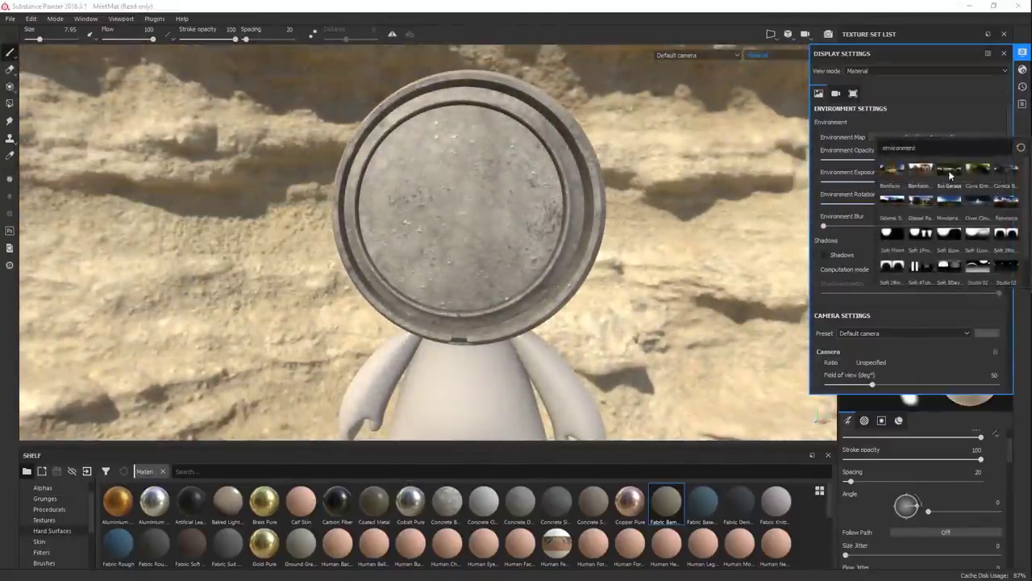
left_click(950, 175)
left_click(895, 138)
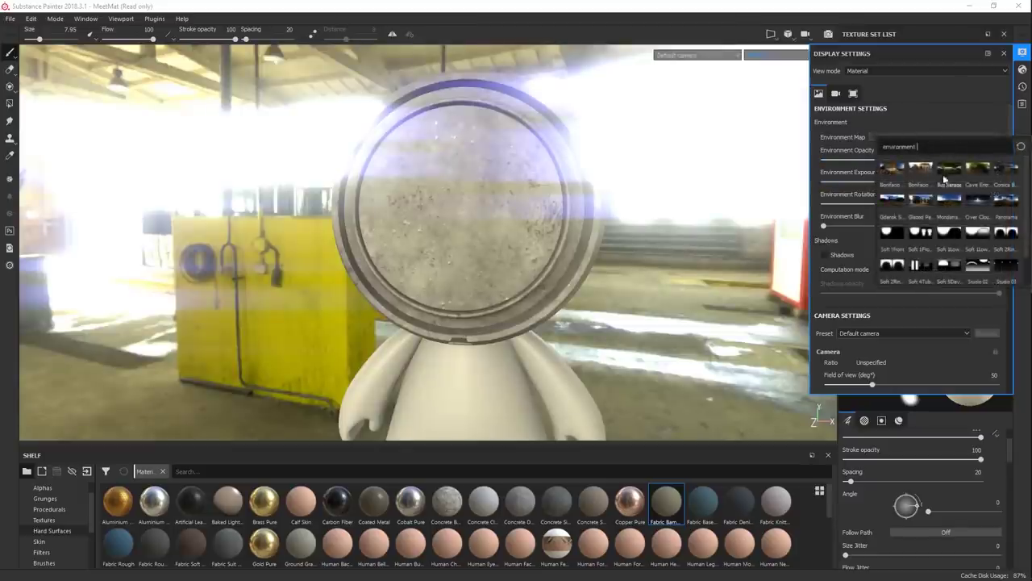
left_click(977, 171)
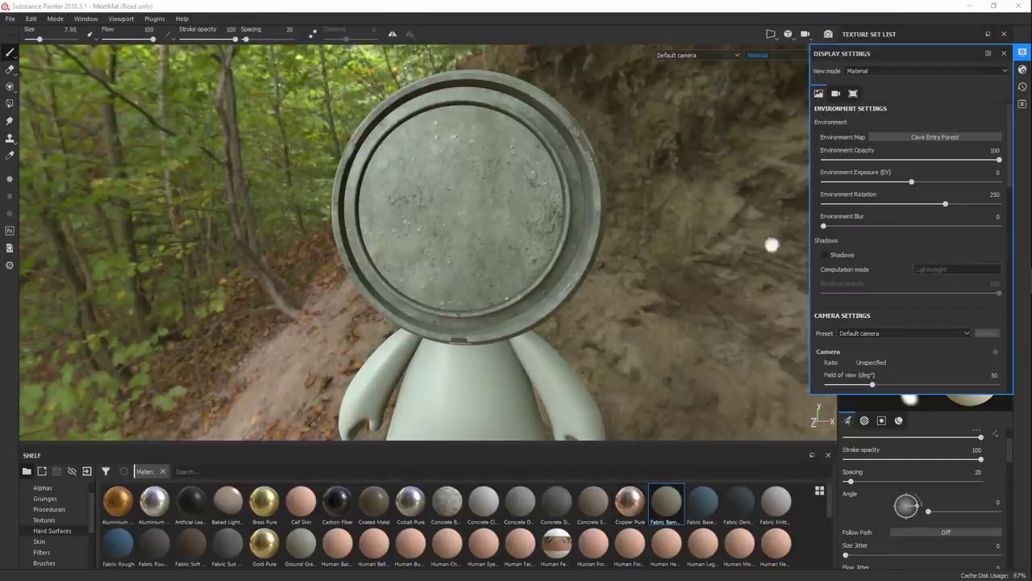
Apply the Cobalt Pure material to the character's head and switch the environment map to Bus Garage.
left_click_drag(411, 500, 475, 233)
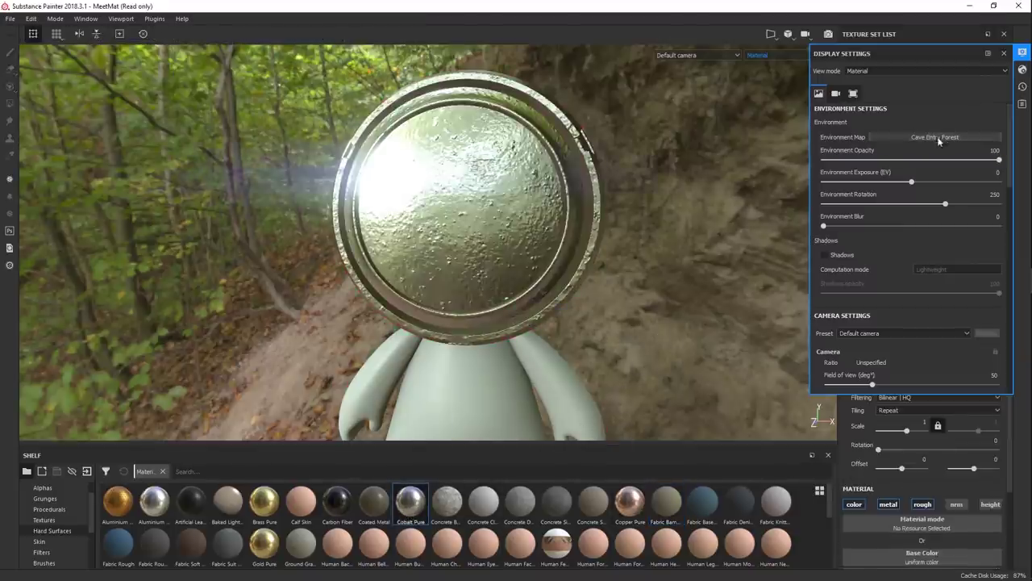
left_click(915, 135)
left_click(946, 169)
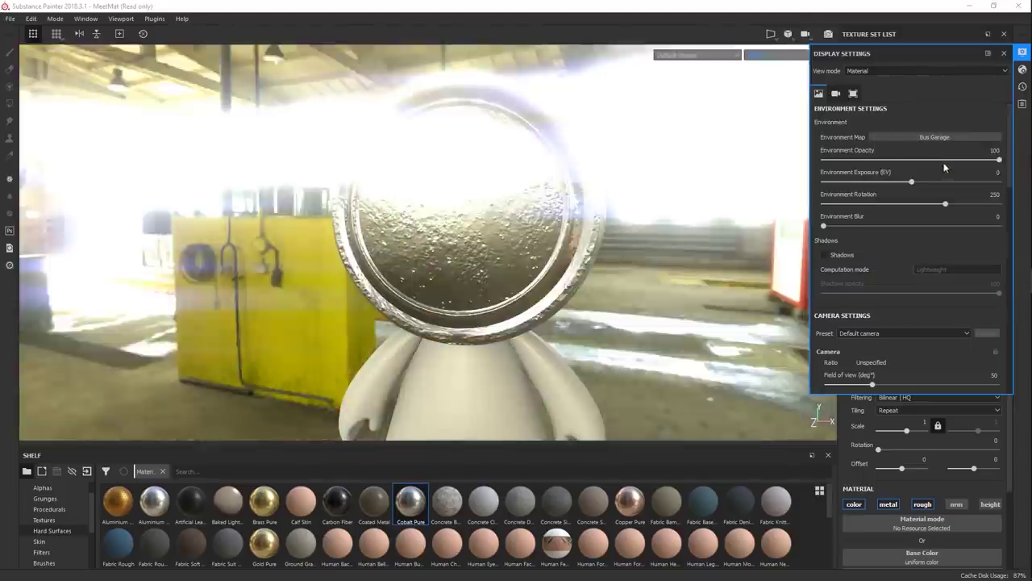
Try the Panorama environment map, return to Cave Entry Forest, and rotate the lighting around the head.
left_click(936, 137)
left_click(1004, 204)
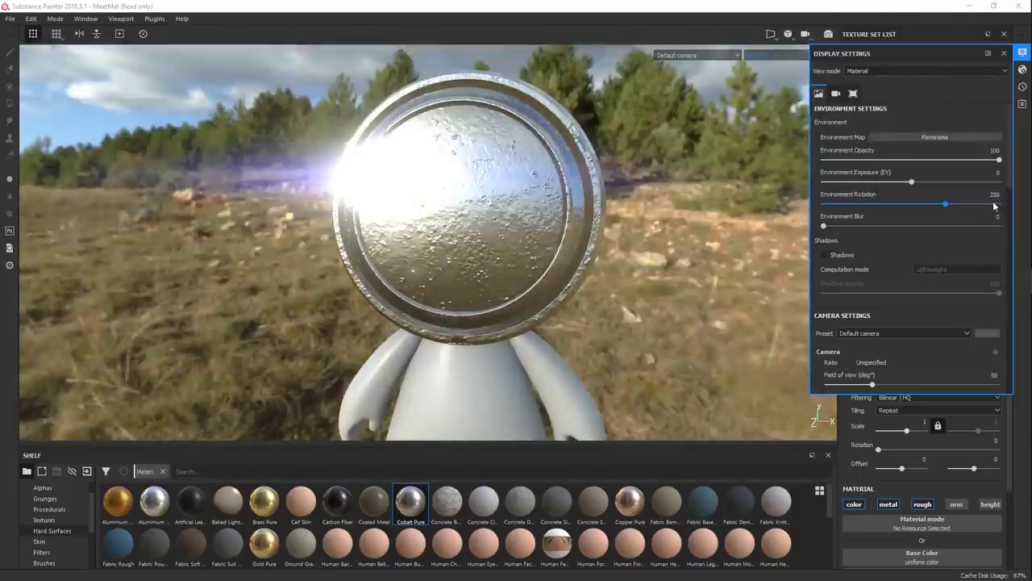
left_click(972, 136)
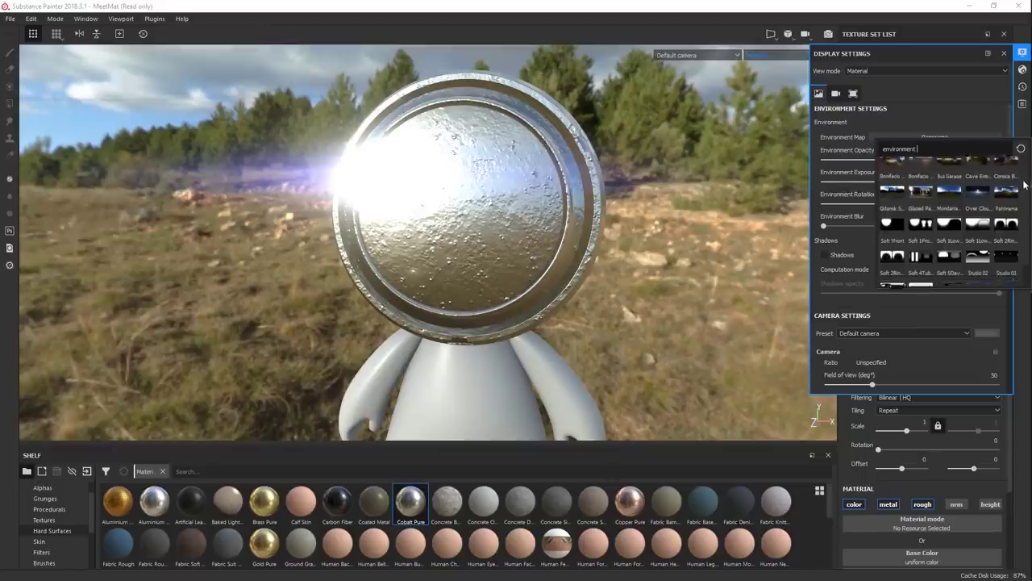
left_click(979, 172)
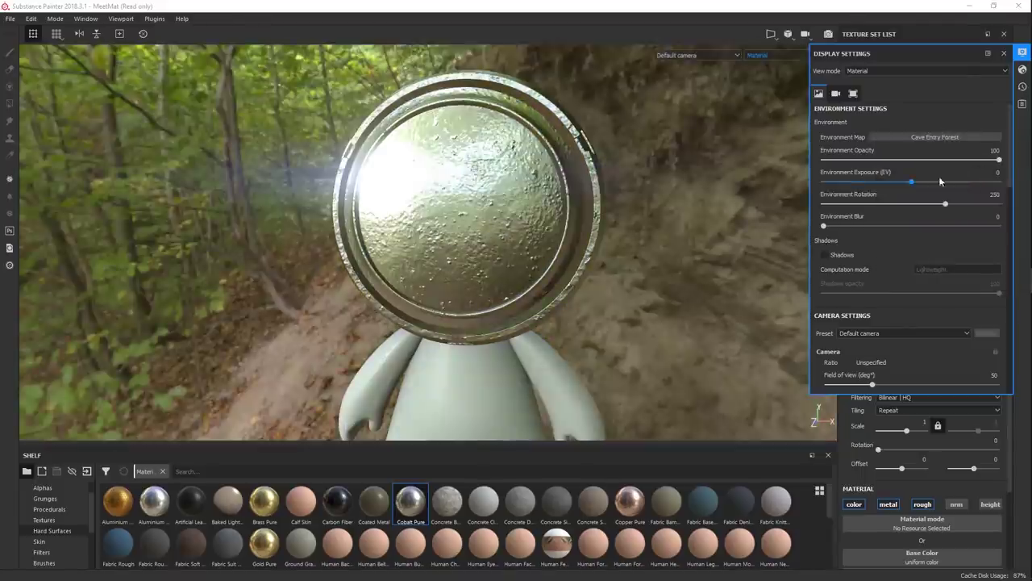
right_click_drag(628, 230, 526, 259, "shift")
Set the environment map to Villa Nova Street and rotate the environment to about 87.
left_click(942, 137)
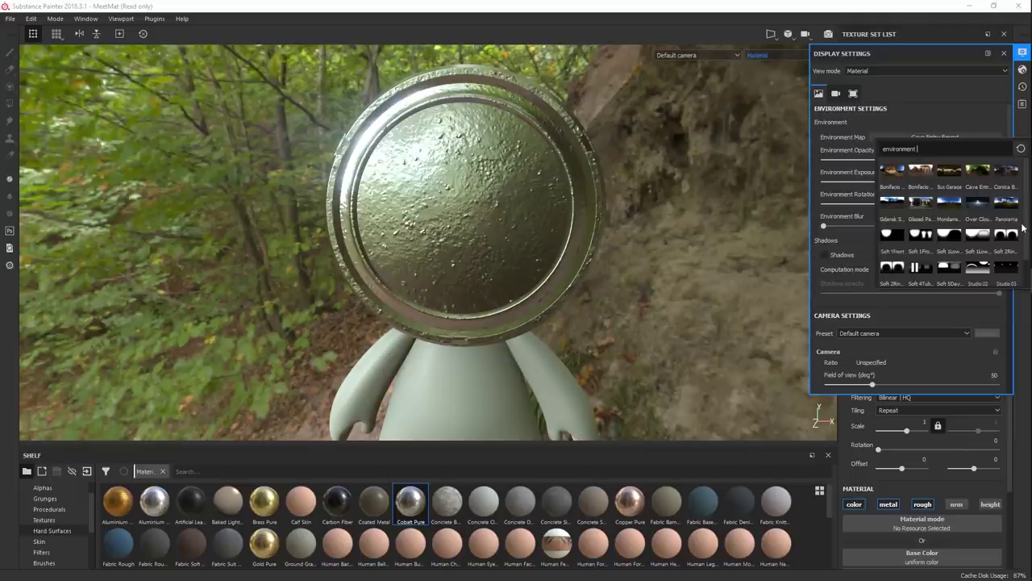
left_click_drag(1024, 231, 1024, 255)
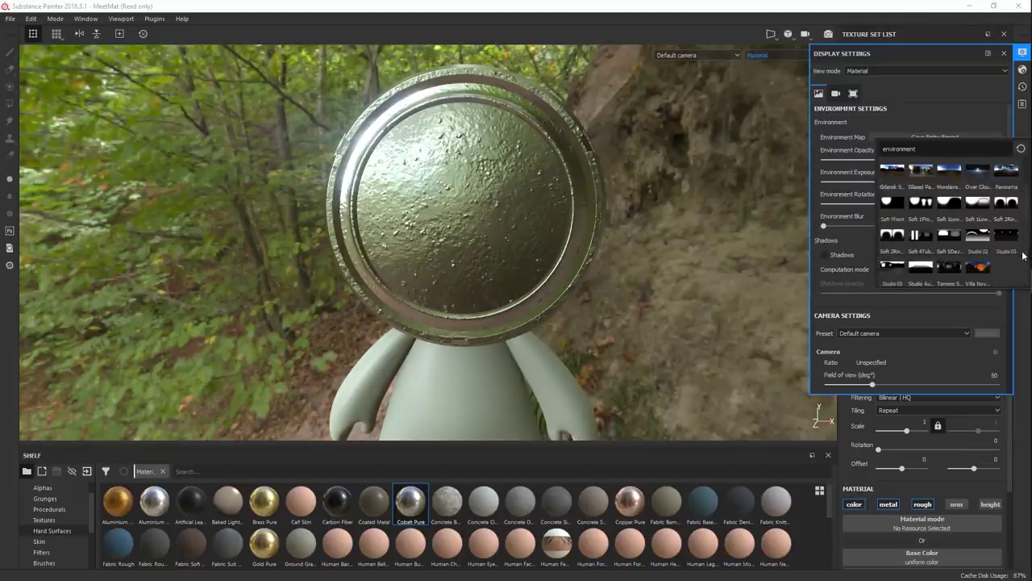
left_click(977, 266)
right_click_drag(665, 260, 556, 259, "shift")
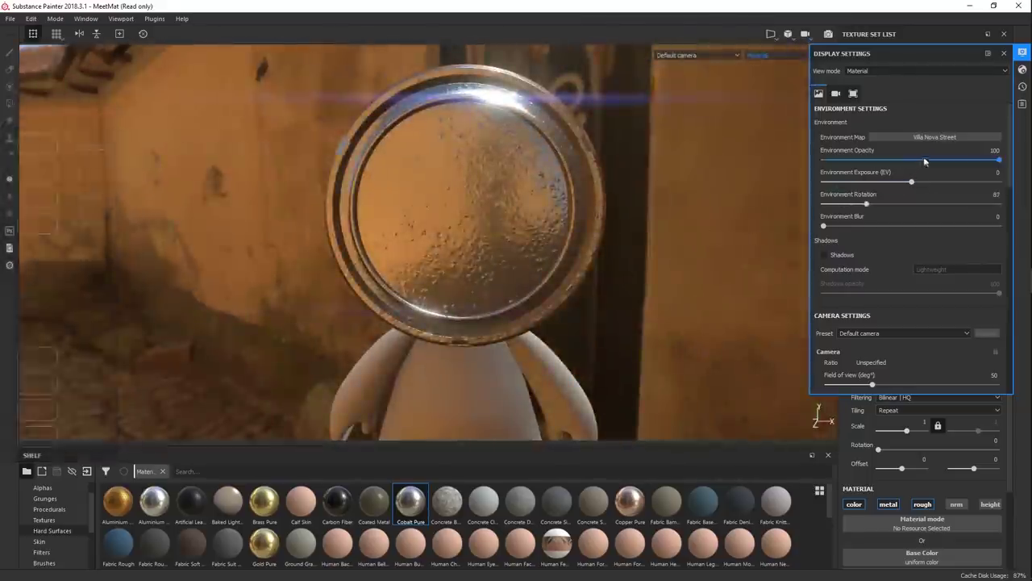
Try the Studio 02 environment map, and switch back to Cave Entry Forest.
left_click(936, 136)
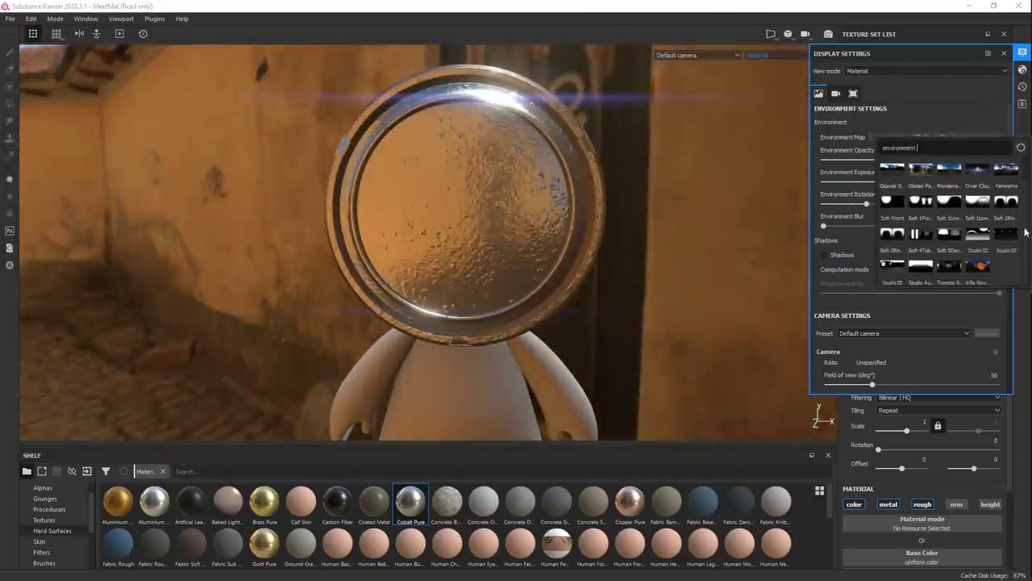
left_click(980, 237)
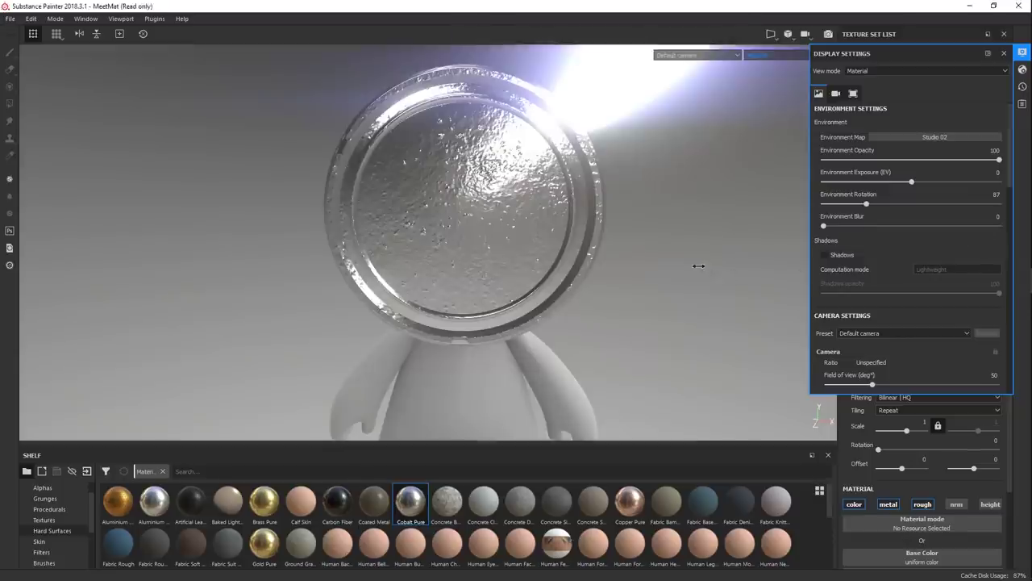
left_click(935, 137)
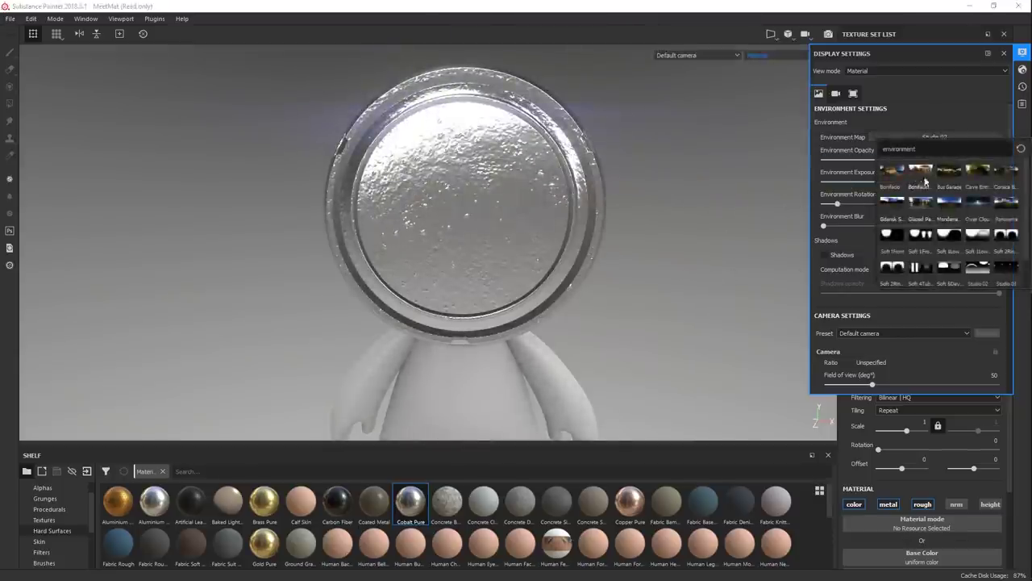
left_click(977, 170)
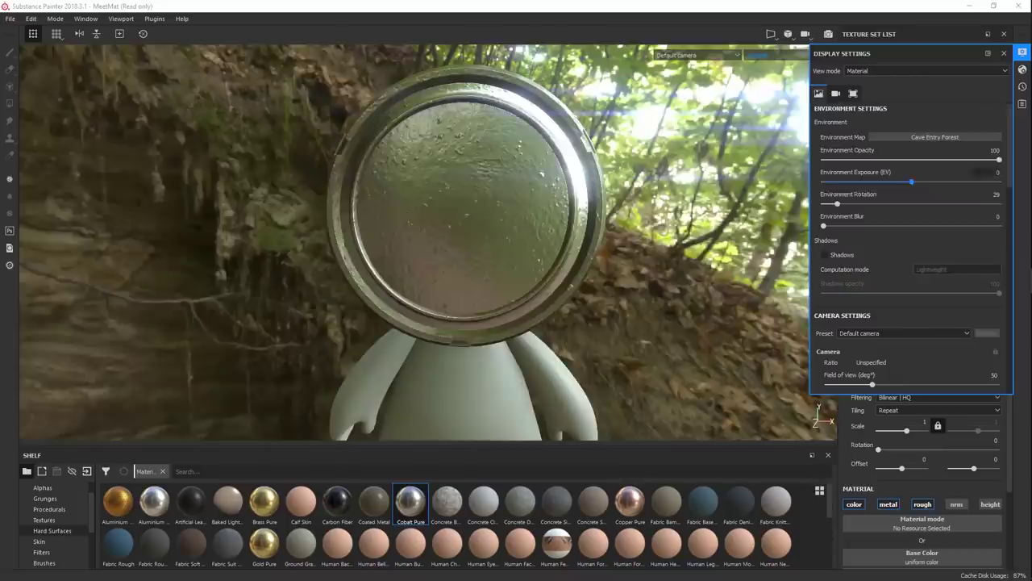
Set the environment map to Bonifacio Aragon Stairs and rotate the environment to about 289.
left_click(965, 135)
left_click(891, 178)
mouse_move(681, 272)
right_mouse_down("shift")
mouse_move(665, 275)
mouse_move(678, 271)
right_mouse_up("shift")
Set the environment map to Soft 5DaylightStudio and rotate the environment to about 323.
left_click(913, 137)
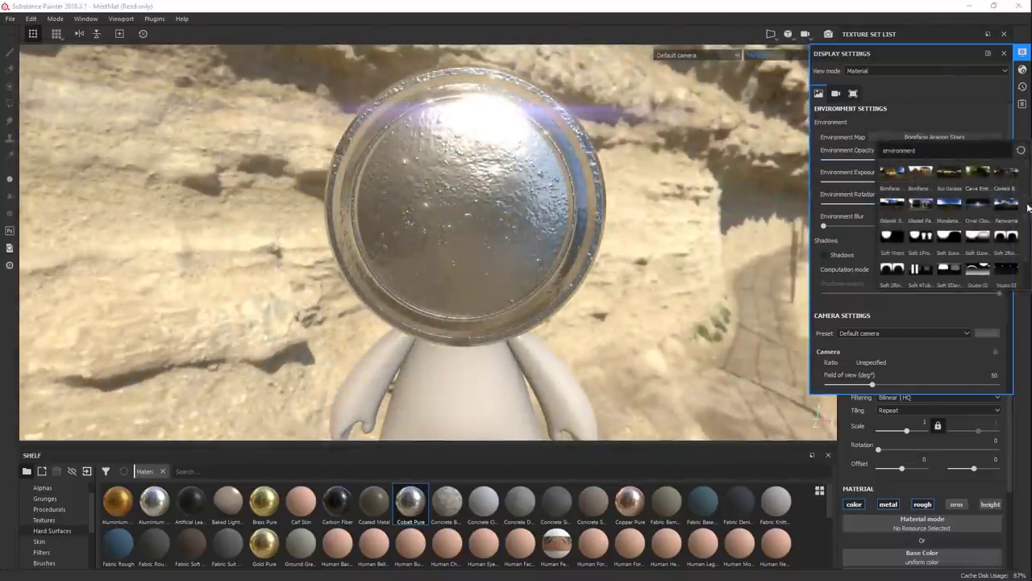
scroll(1026, 236, "down", 1)
left_click(952, 239)
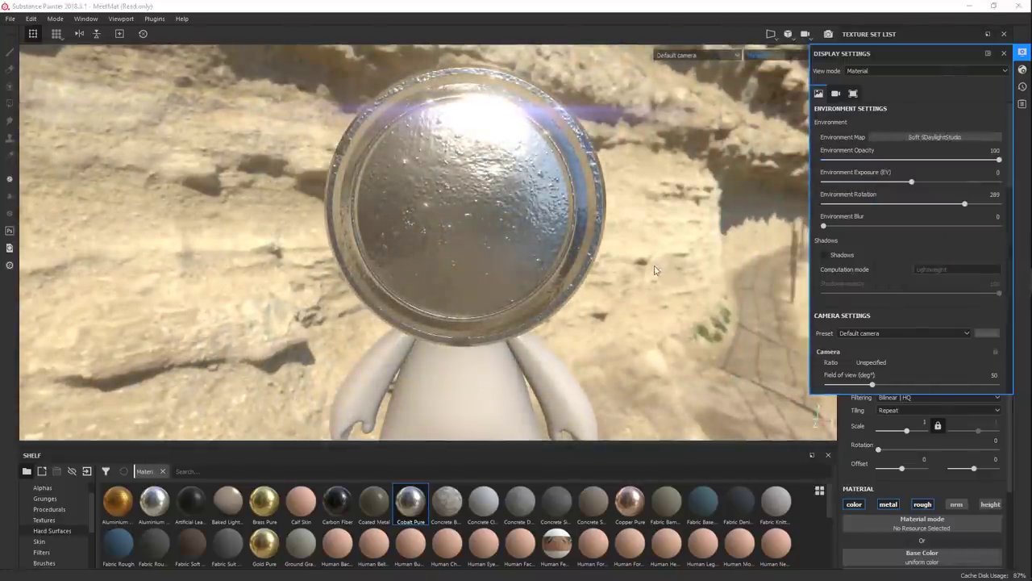
right_click(679, 265)
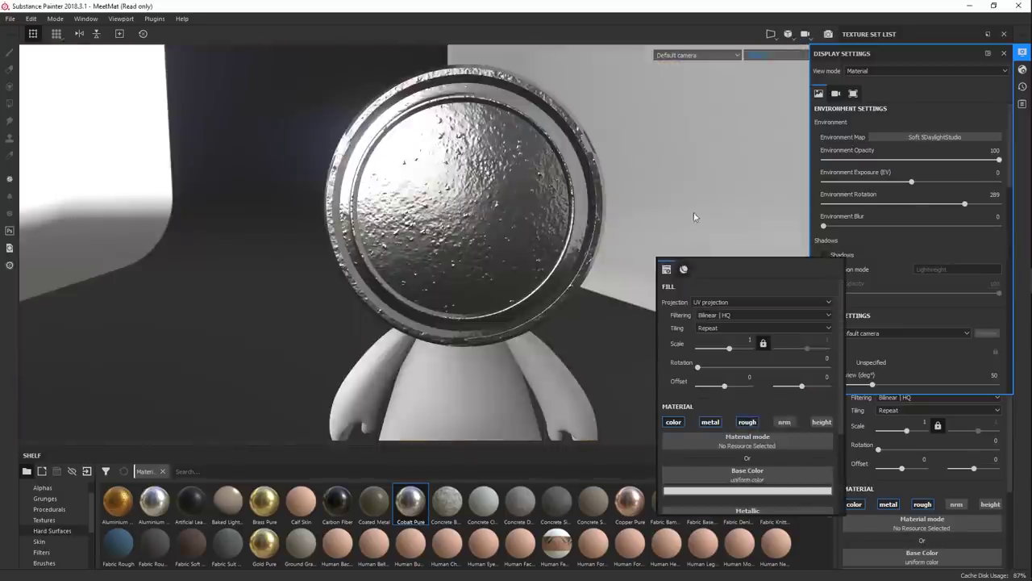
right_click_drag(694, 216, 665, 216, "shift")
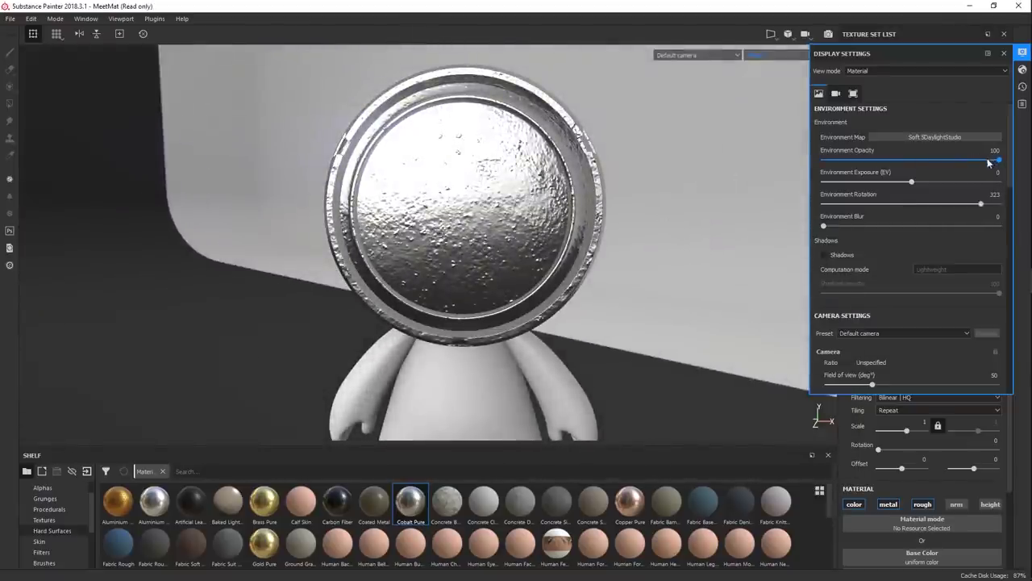
Lower the environment opacity to 96 and set the environment map to Bonifacio Street, viewing the head from another angle.
mouse_move(987, 158)
left_mouse_down()
mouse_move(789, 155)
mouse_move(981, 153)
left_mouse_up()
left_click(935, 137)
left_click(912, 176)
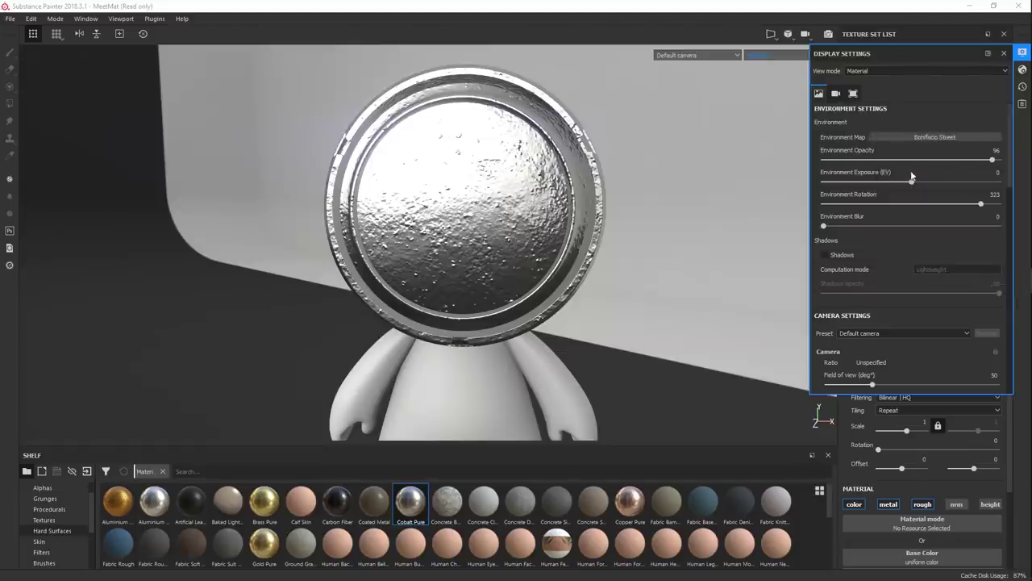
left_click_drag(667, 261, 706, 254, "alt")
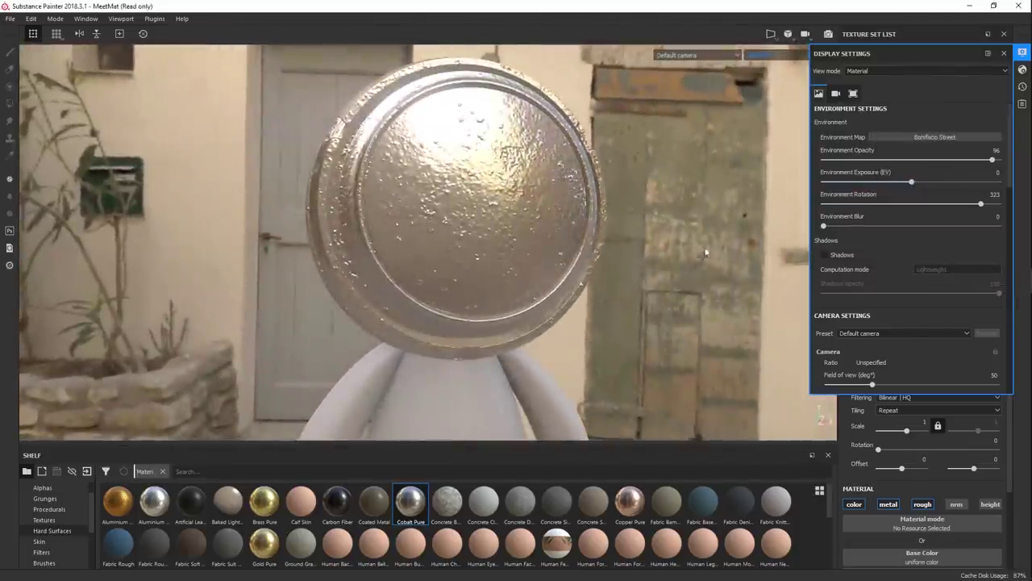
Set the environment map to Soft 4TubeBank 2BlackFlags and rotate the environment to about 289.
left_click(922, 139)
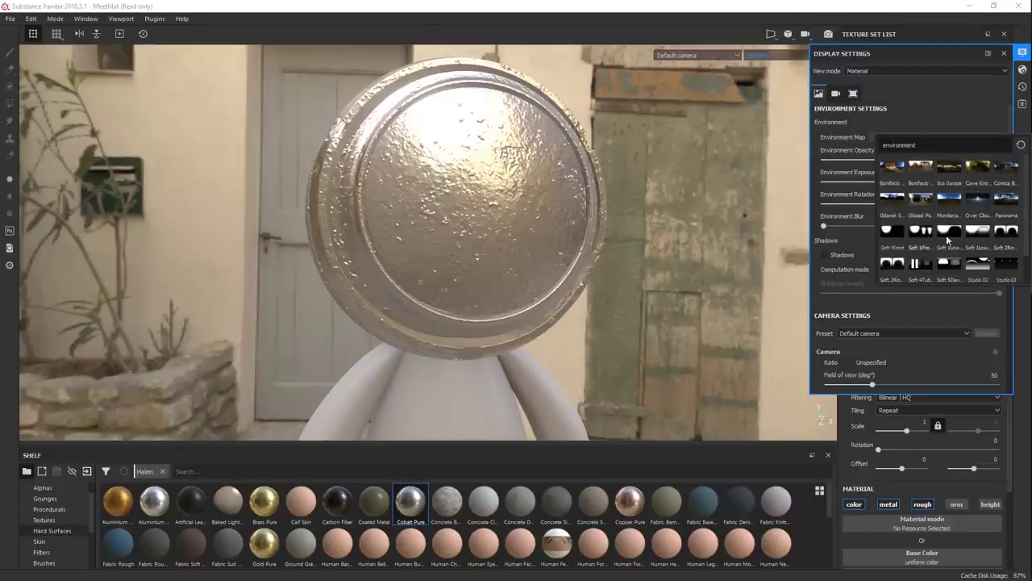
left_click(918, 263)
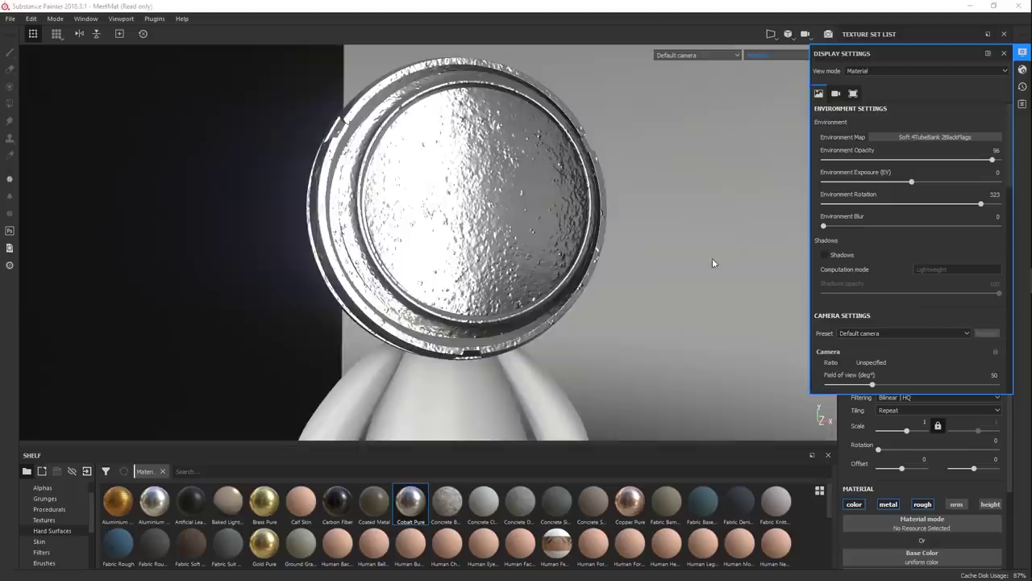
left_click_drag(712, 258, 575, 262, "alt")
right_click_drag(575, 263, 674, 252, "shift")
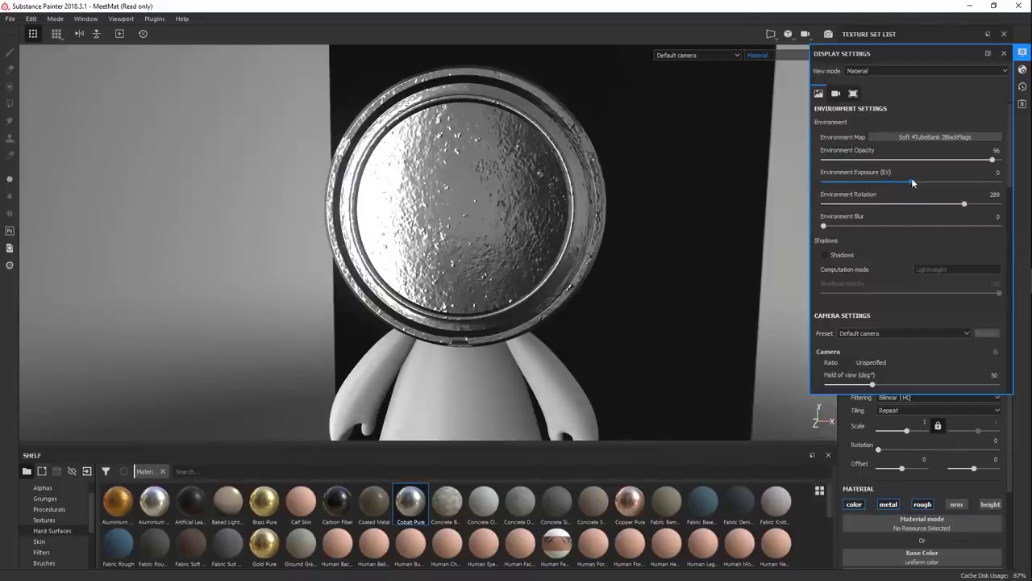
Try a slightly higher environment exposure of 0.28 EV, and reset it to 0.
mouse_move(913, 183)
left_mouse_down()
mouse_move(937, 183)
mouse_move(914, 183)
left_mouse_up()
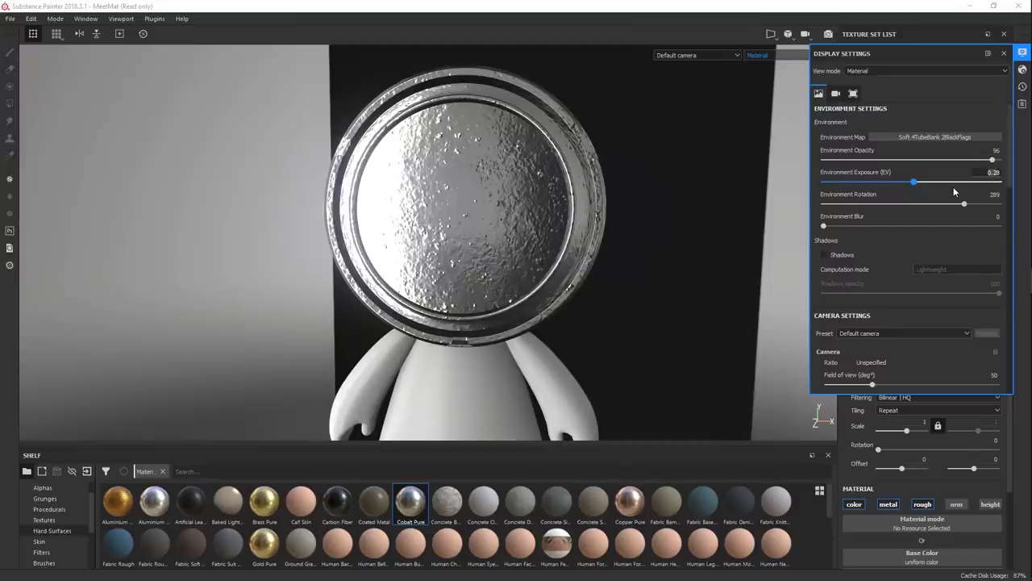
type("0")
key("Return")
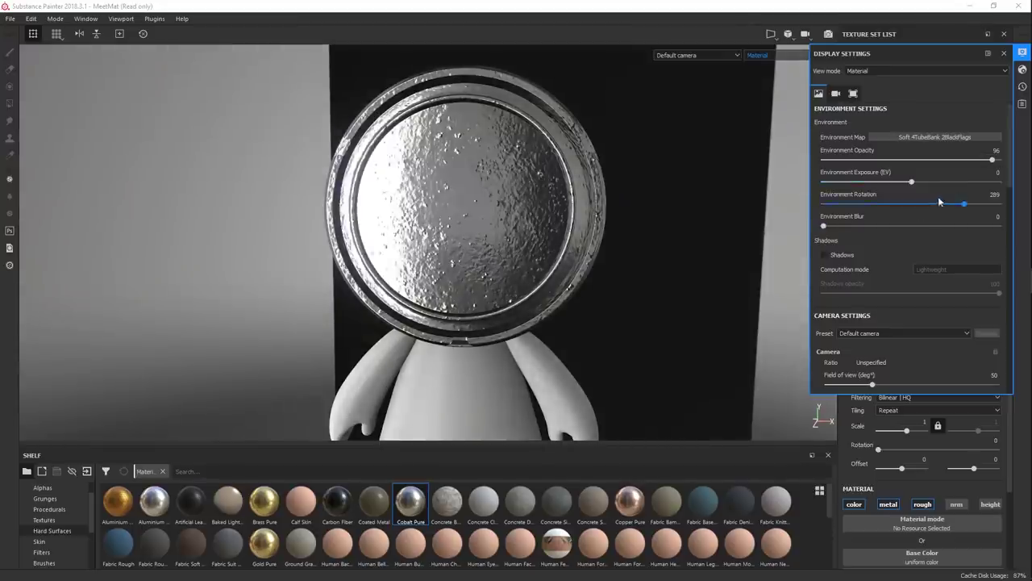
Try environment exposures of 2.06 and 1.08 EV on the metal head, and reset the exposure to 0.
mouse_move(918, 182)
left_mouse_down()
mouse_move(935, 180)
mouse_move(923, 184)
left_mouse_up()
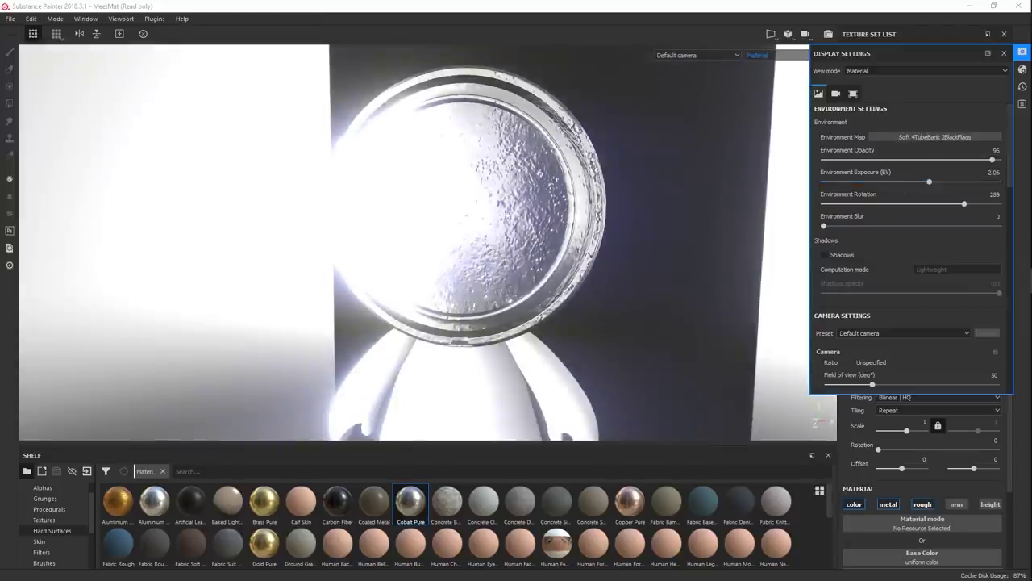
left_click_drag(598, 256, 617, 243, "alt")
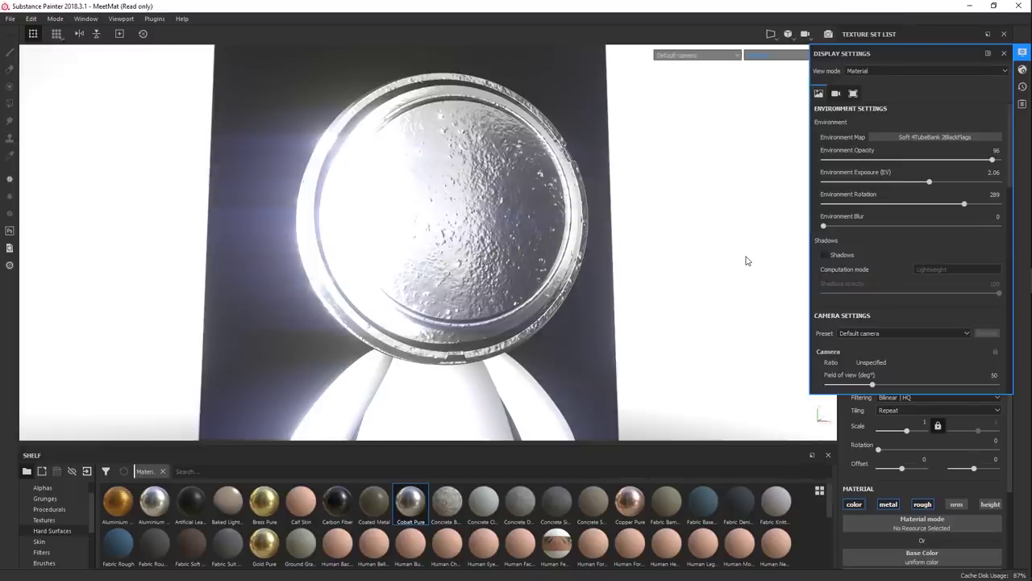
left_click_drag(890, 182, 921, 181)
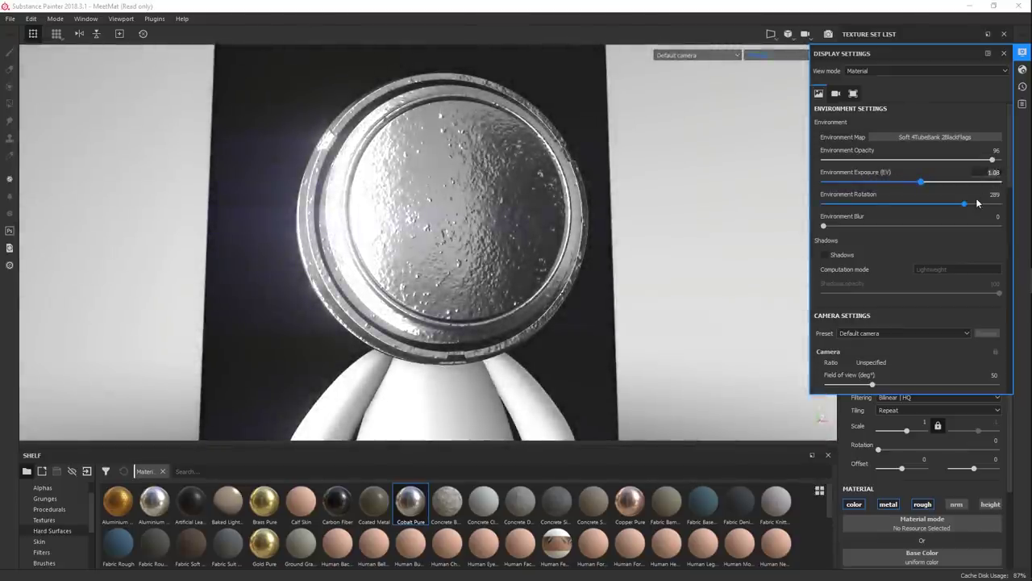
key("Return")
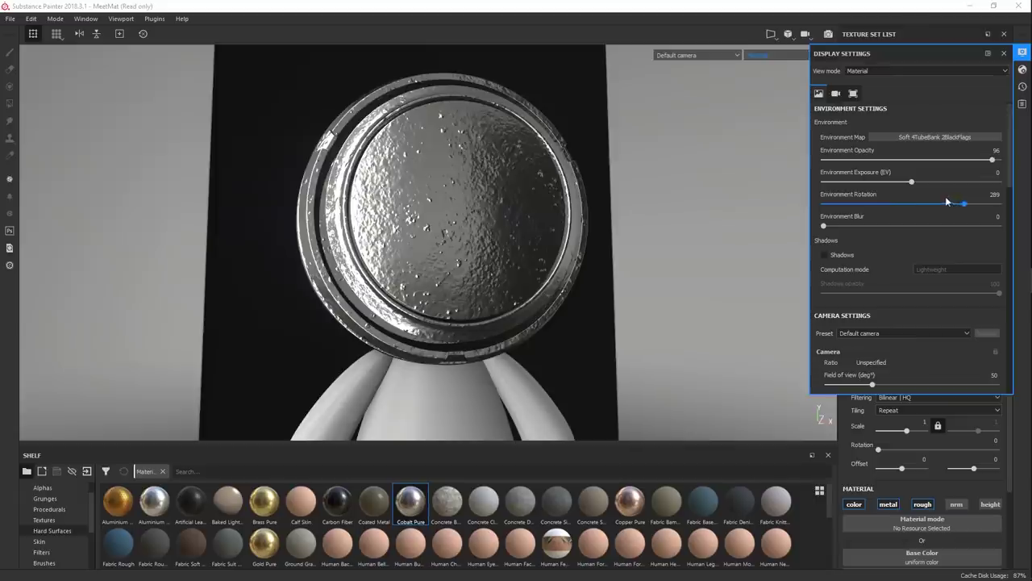
Rotate the environment to 277 and on to about 160, viewing the reflections on the back of the head.
mouse_move(947, 201)
left_mouse_down()
mouse_move(869, 216)
mouse_move(958, 204)
left_mouse_up()
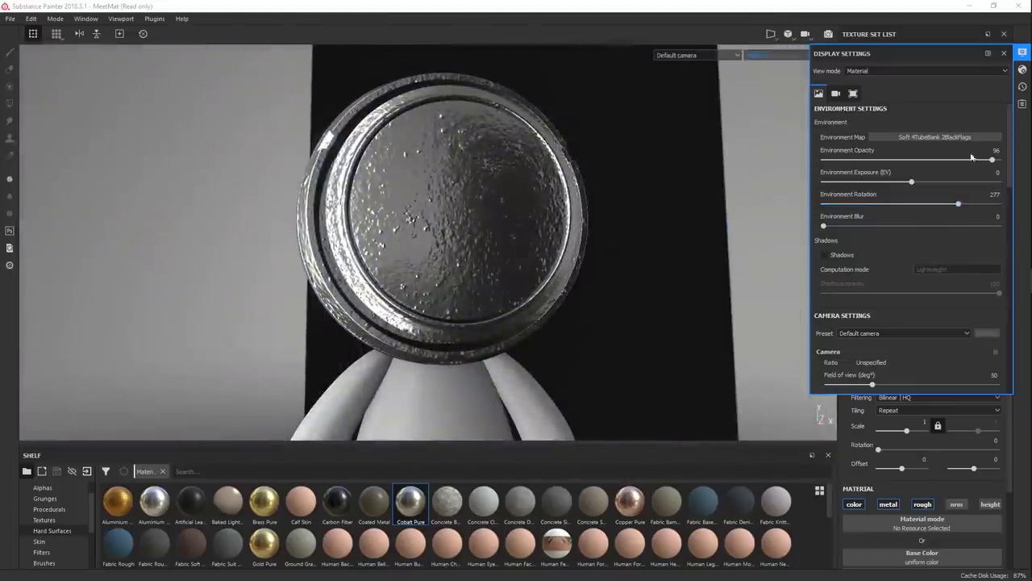
right_click_drag(565, 282, 429, 258, "shift")
left_click_drag(429, 258, 571, 275, "alt")
right_click_drag(571, 274, 581, 247, "shift")
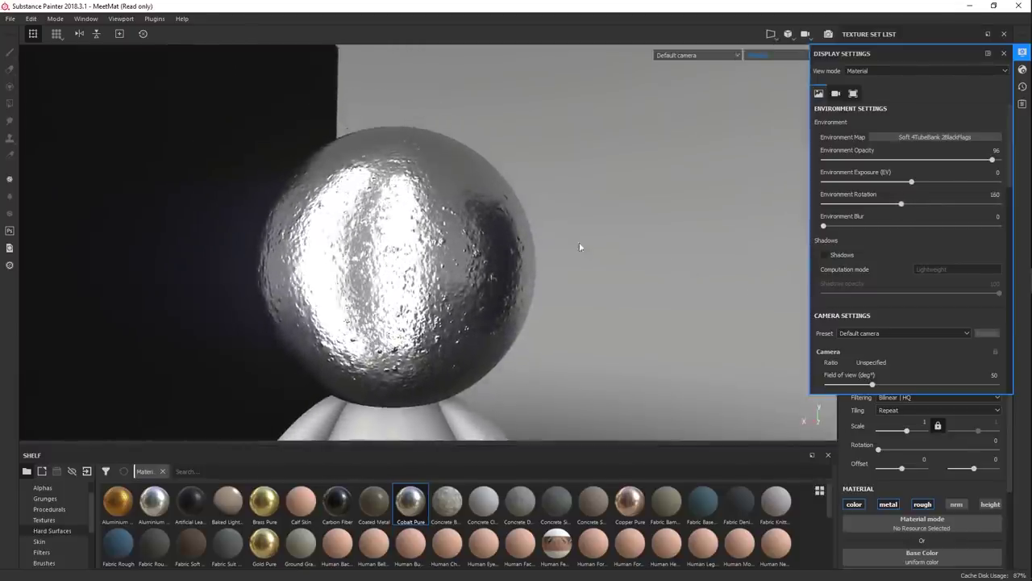
Set the environment map to Gdansk Shipyard Buildings and rotate the environment to about 1.
left_click_drag(581, 247, 604, 312, "alt")
left_click(935, 136)
left_click(895, 202)
right_click_drag(604, 311, 654, 261, "shift")
left_click_drag(654, 261, 601, 322, "alt")
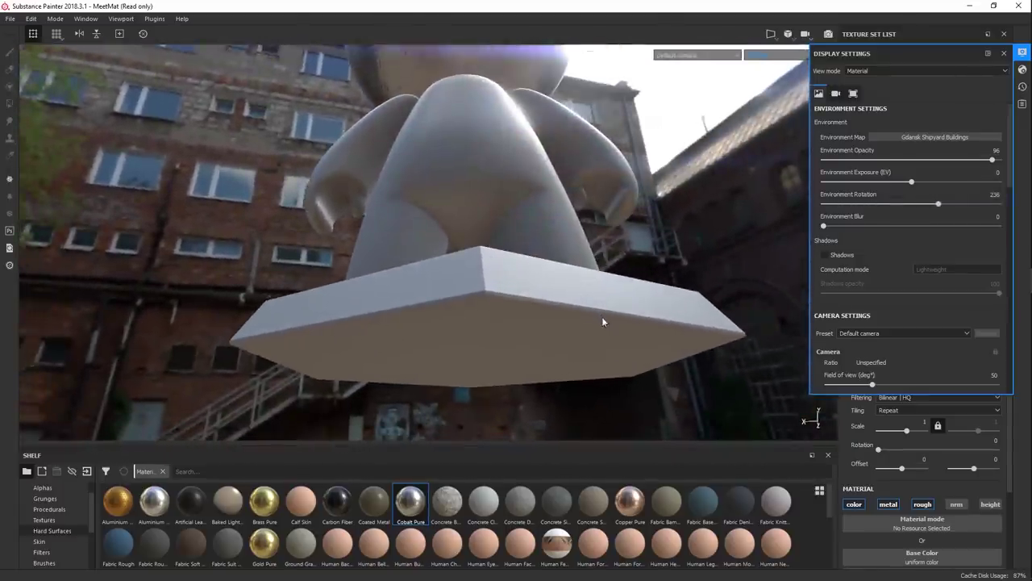
right_click_drag(539, 355, 732, 176, "shift")
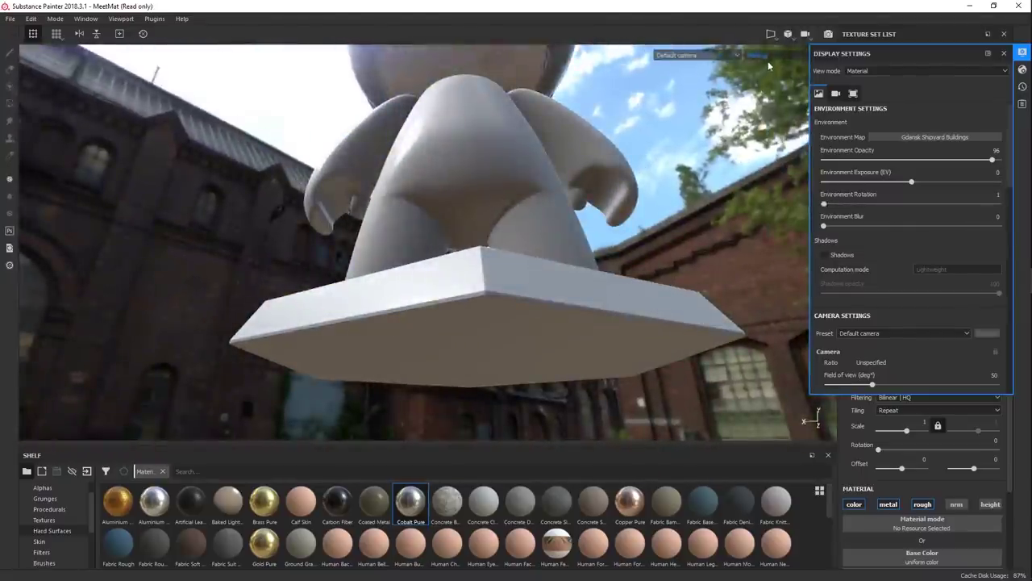
View the model in the Base Color and Metallic channels, and return to the Material view mode.
left_click(768, 57)
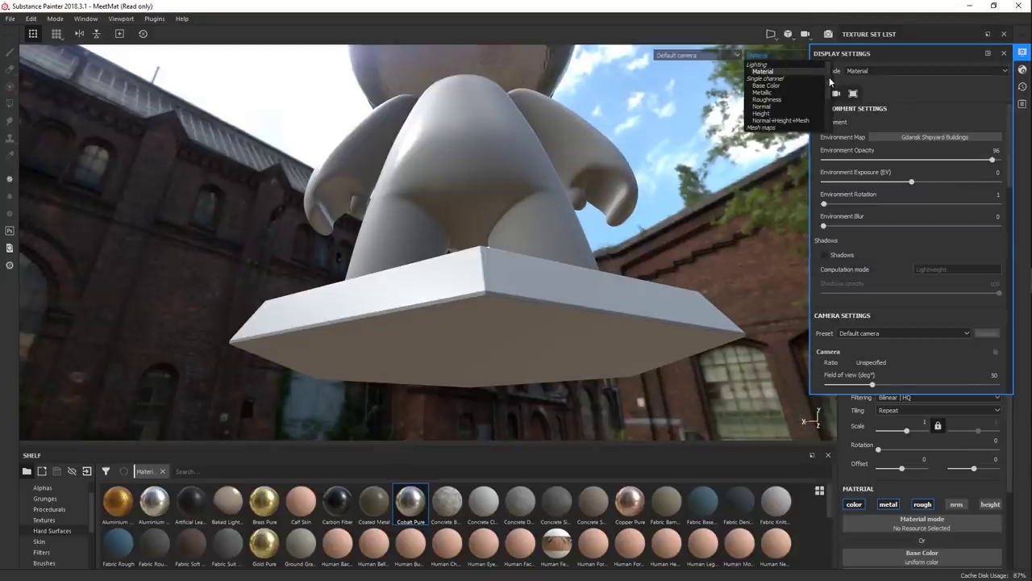
left_click(766, 84)
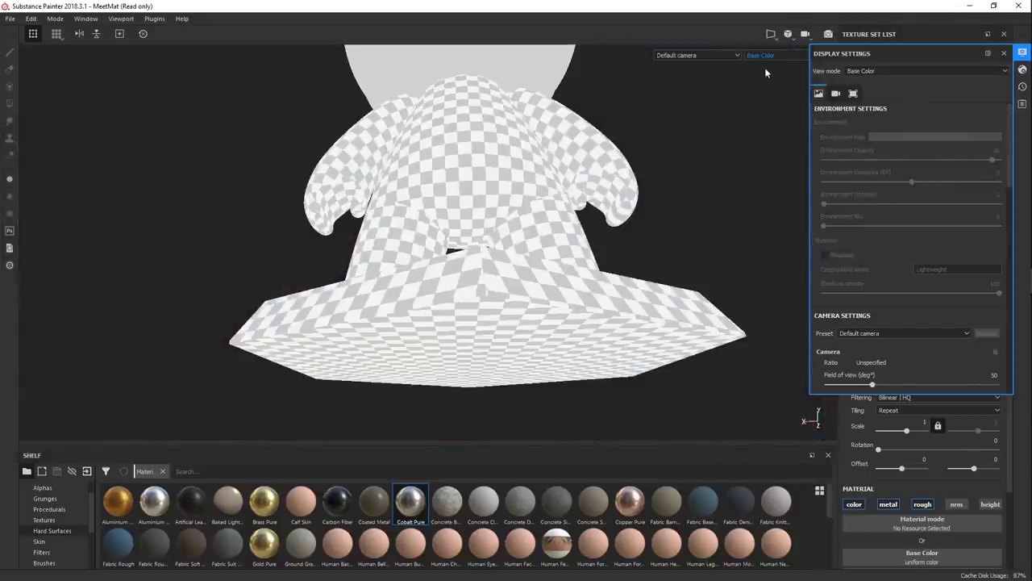
left_click(762, 55)
left_click(762, 85)
left_click(759, 55)
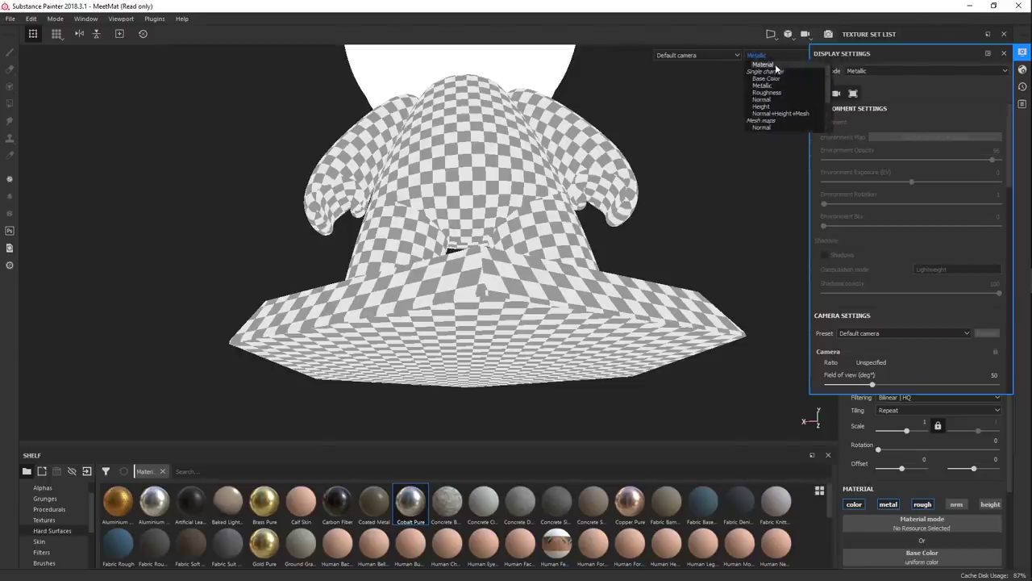
left_click(775, 64)
Lower the environment opacity to 0 and set the environment blur to about 4 after trying stronger blur.
scroll(427, 242, "up", 5)
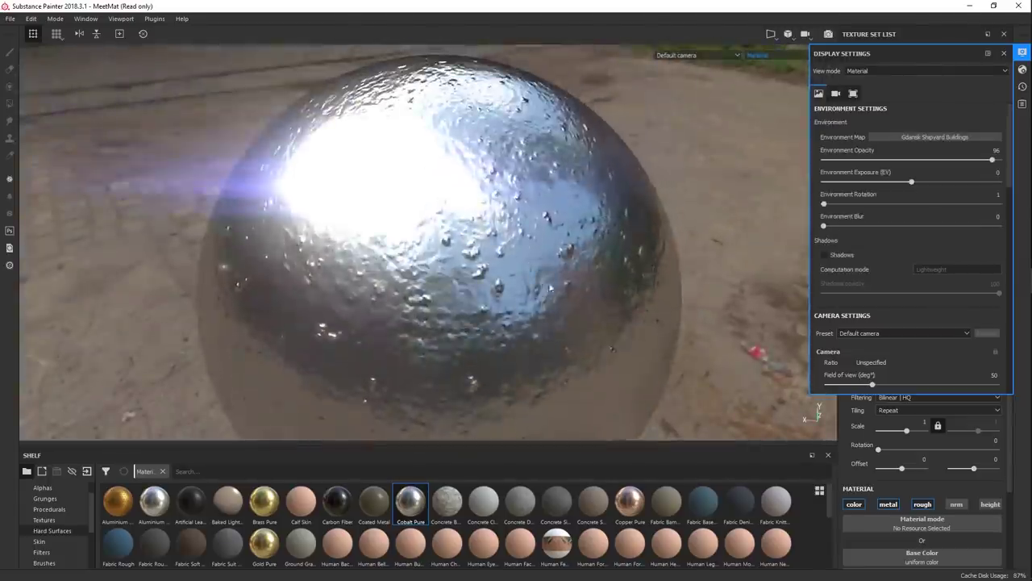
left_click_drag(551, 288, 645, 214, "alt")
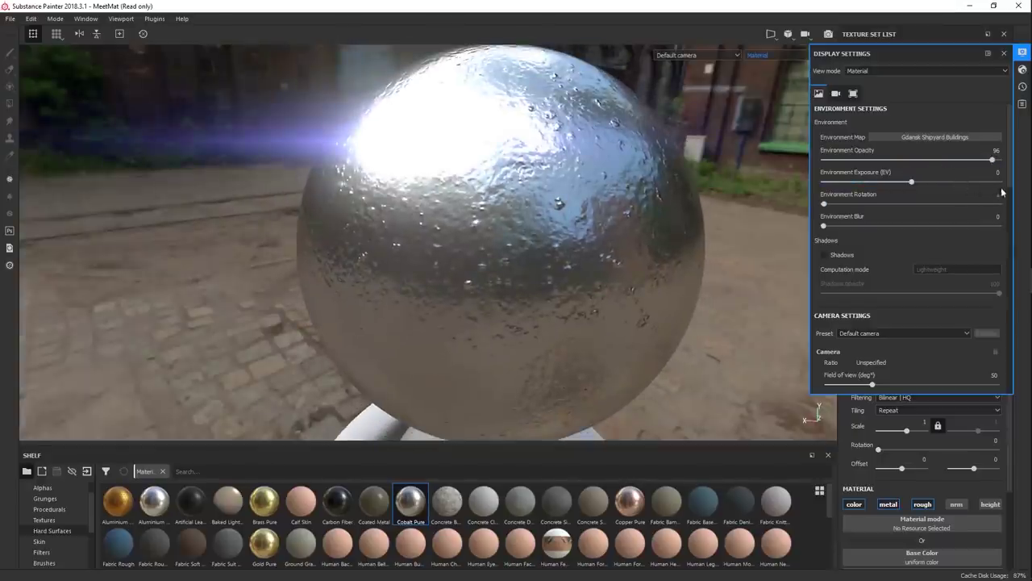
left_click_drag(825, 226, 891, 226)
left_click(917, 160)
left_click_drag(917, 160, 823, 160)
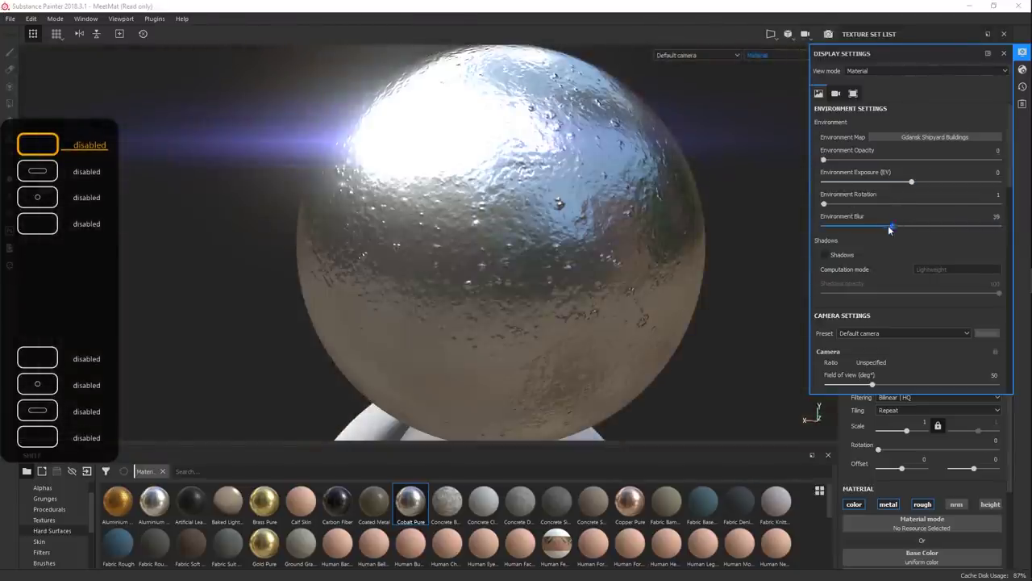
left_click_drag(892, 226, 957, 225)
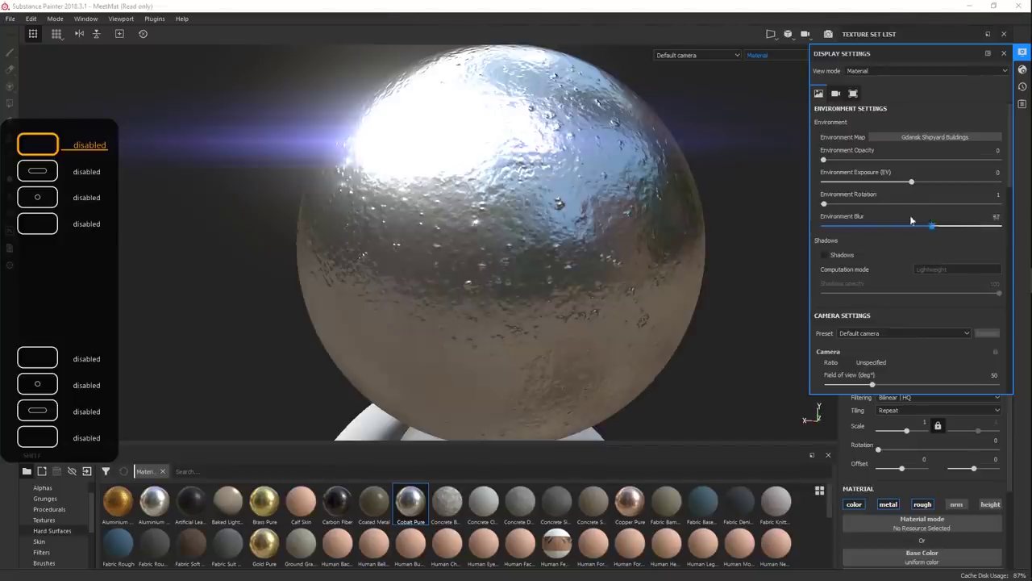
Enable shadows in the Lightweight computation mode and lower the shadows opacity to about 58.
left_click(824, 255)
left_click_drag(581, 242, 726, 320, "alt")
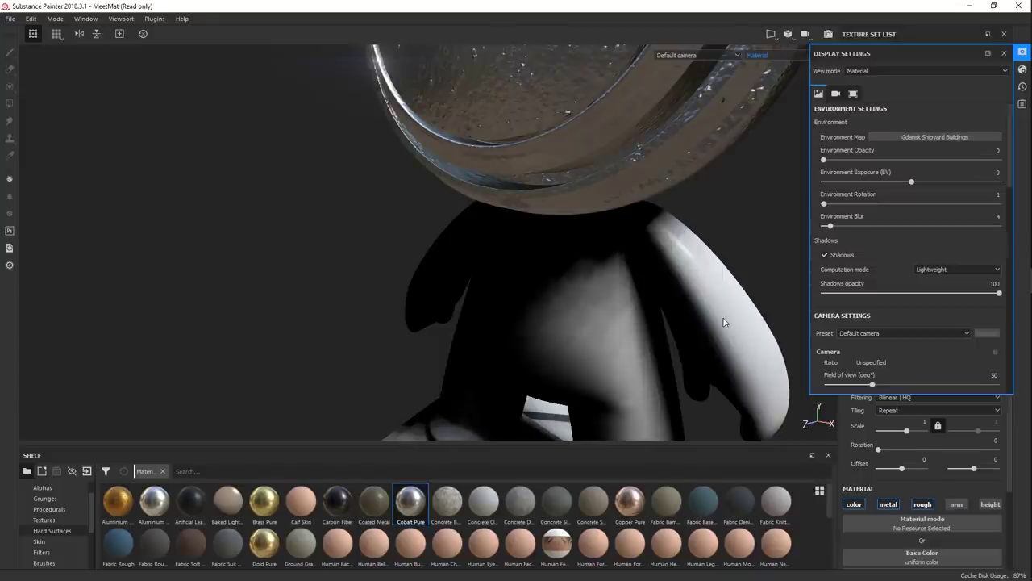
left_click(948, 272)
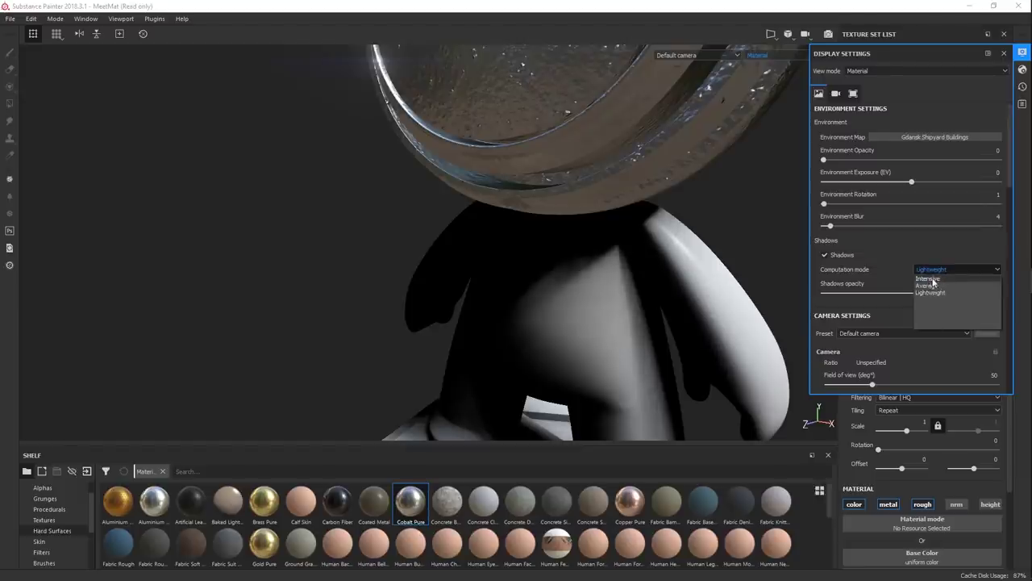
left_click(932, 291)
left_click(933, 293)
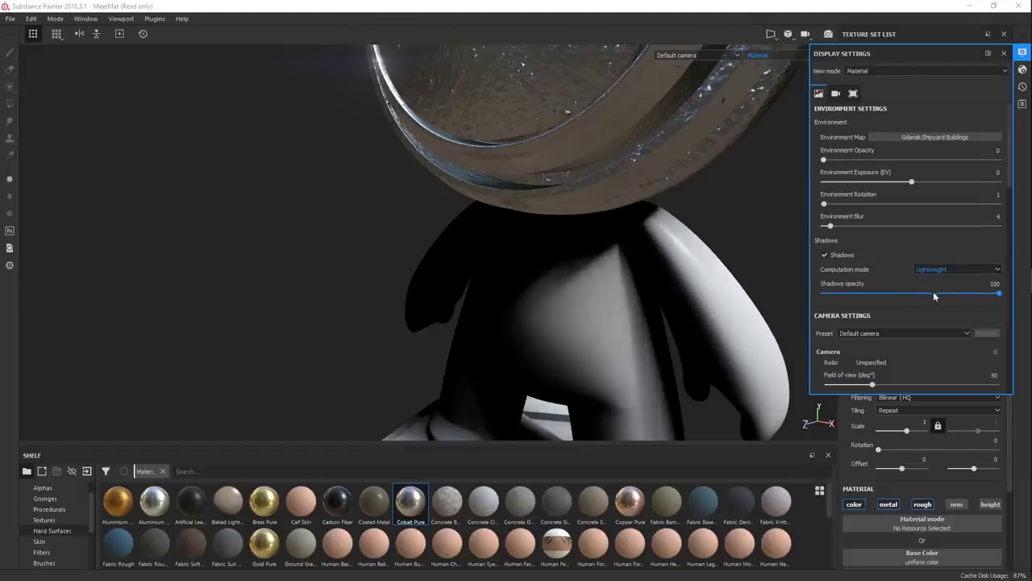
mouse_move(939, 300)
left_mouse_down()
mouse_move(895, 295)
mouse_move(968, 295)
mouse_move(847, 296)
mouse_move(894, 312)
mouse_move(884, 302)
mouse_move(1000, 300)
mouse_move(851, 304)
mouse_move(1000, 297)
mouse_move(898, 302)
mouse_move(926, 305)
left_mouse_up()
left_click_drag(642, 312, 621, 300, "alt")
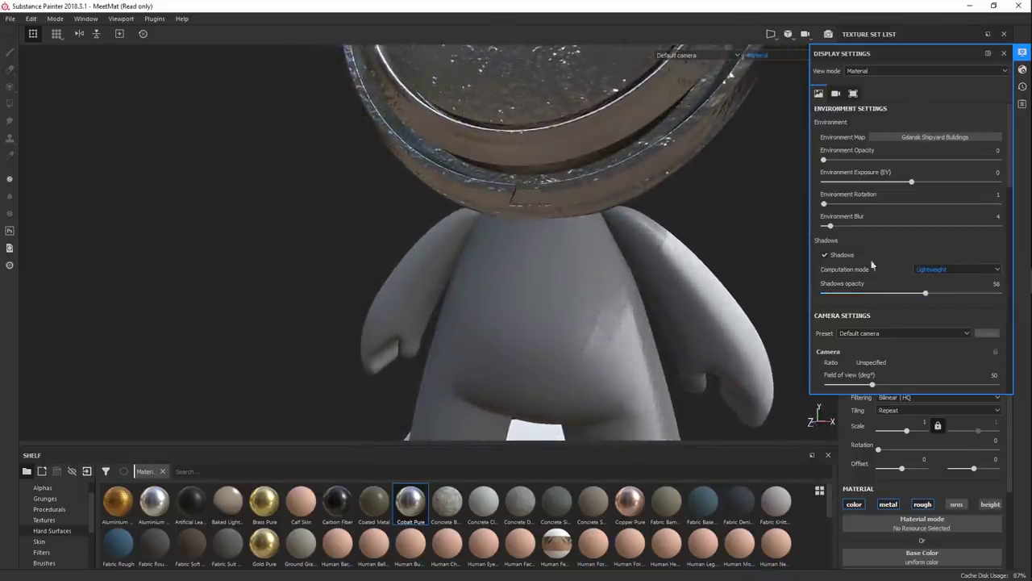
Compare the model with and without shadows, leaving shadows disabled.
left_click(842, 255)
left_click(842, 255)
left_click(841, 255)
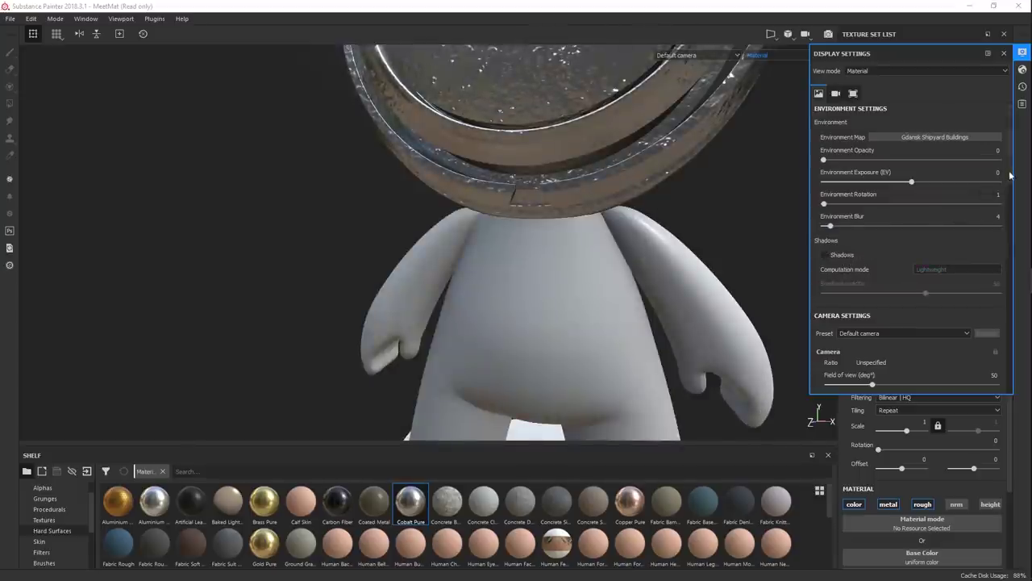
Look through the sections of the display settings, from the environment settings to the camera settings.
scroll(1010, 174, "down", 1)
scroll(1007, 176, "up", 1)
scroll(1009, 180, "down", 2)
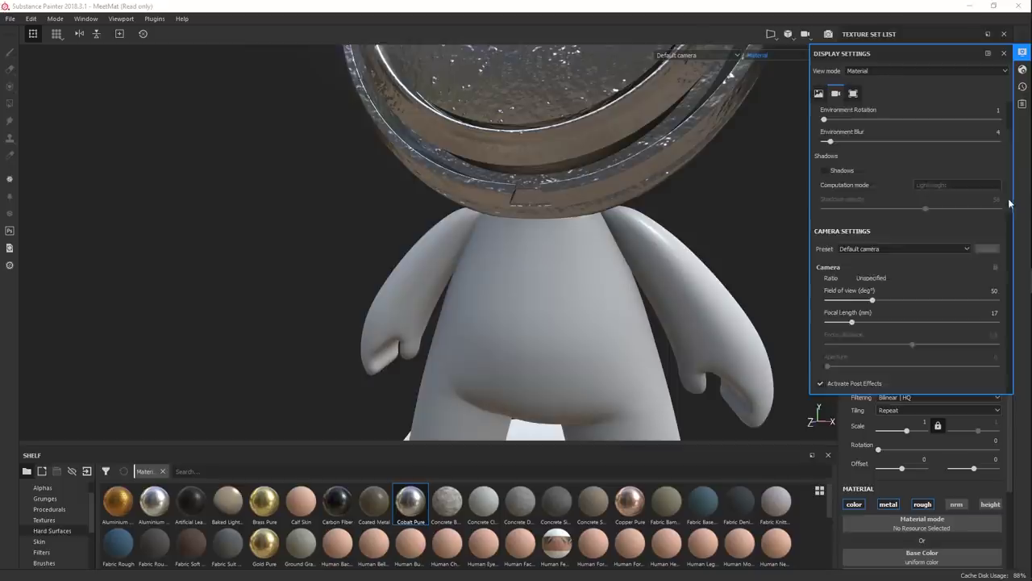
scroll(1010, 182, "up", 2)
scroll(1010, 185, "down", 1)
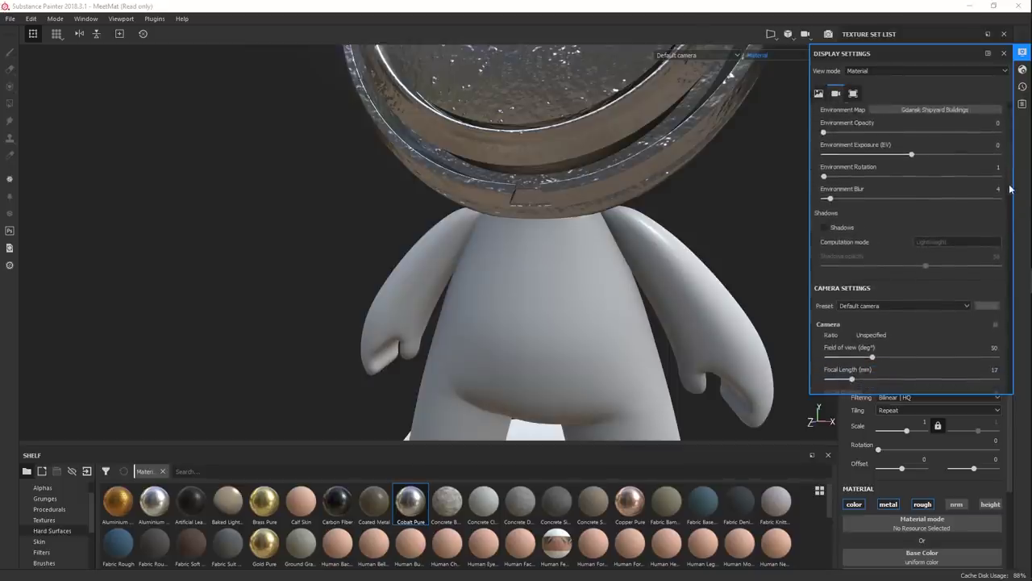
scroll(1009, 188, "down", 3)
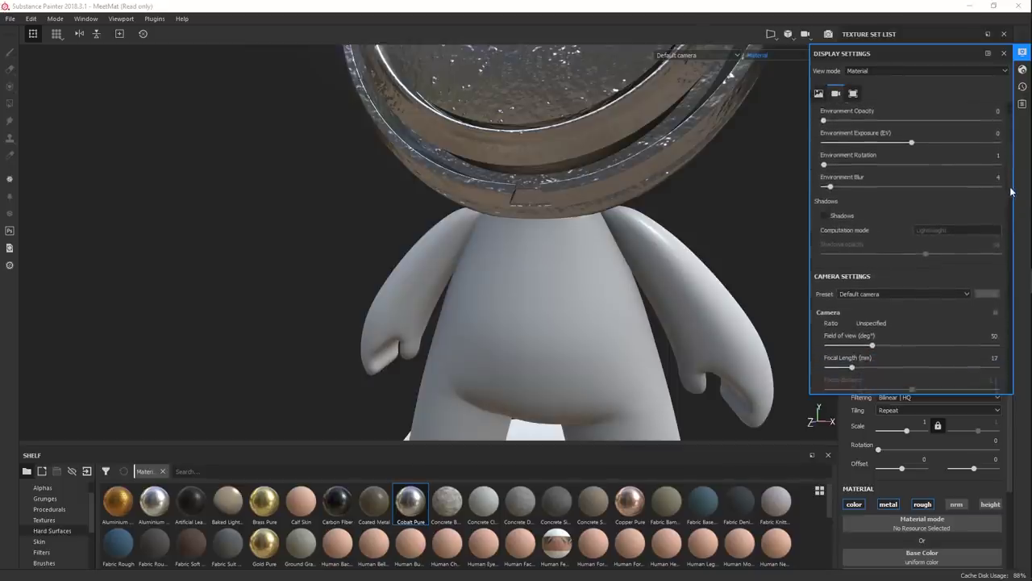
left_click(853, 94)
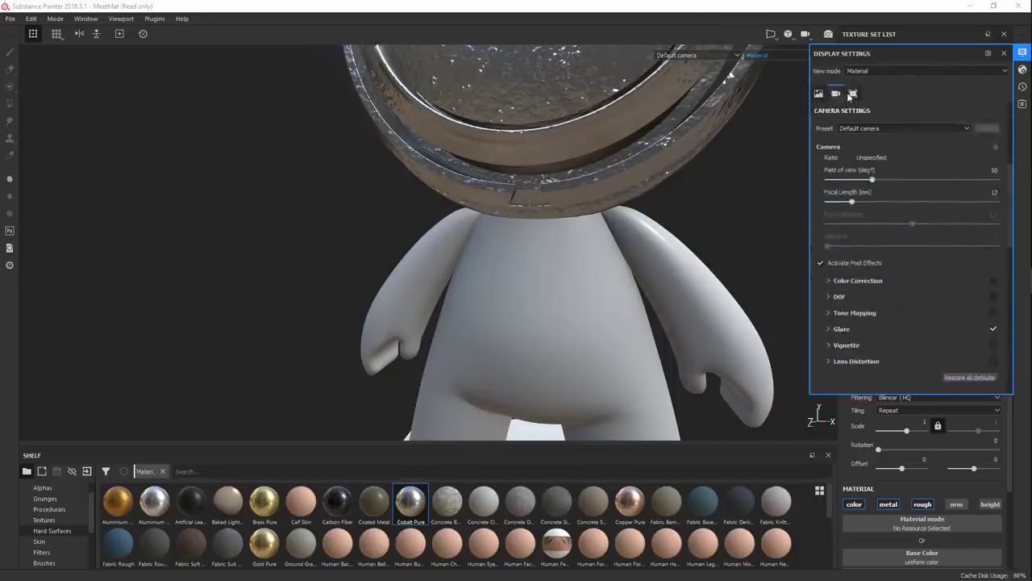
left_click(821, 95)
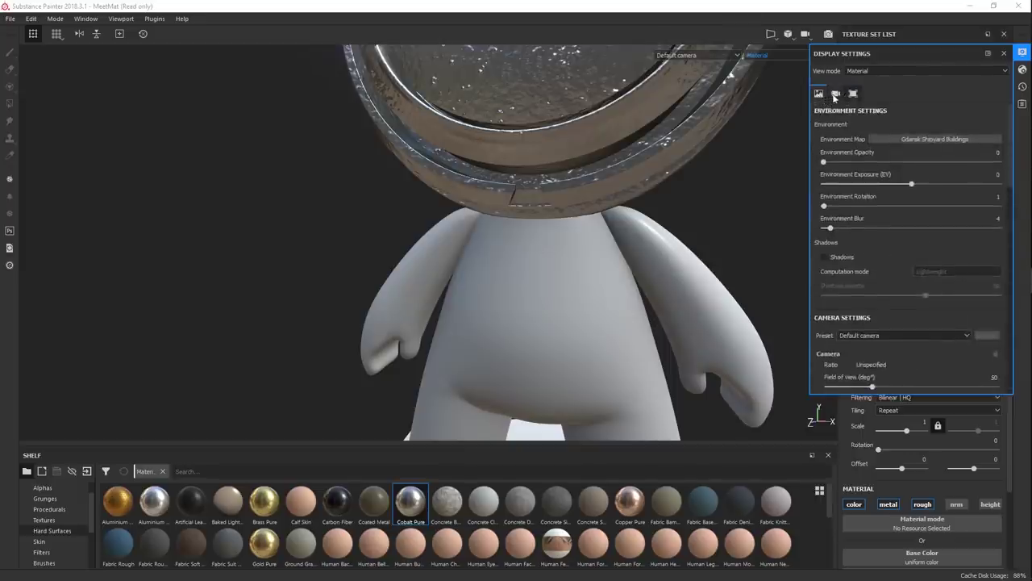
left_click(836, 94)
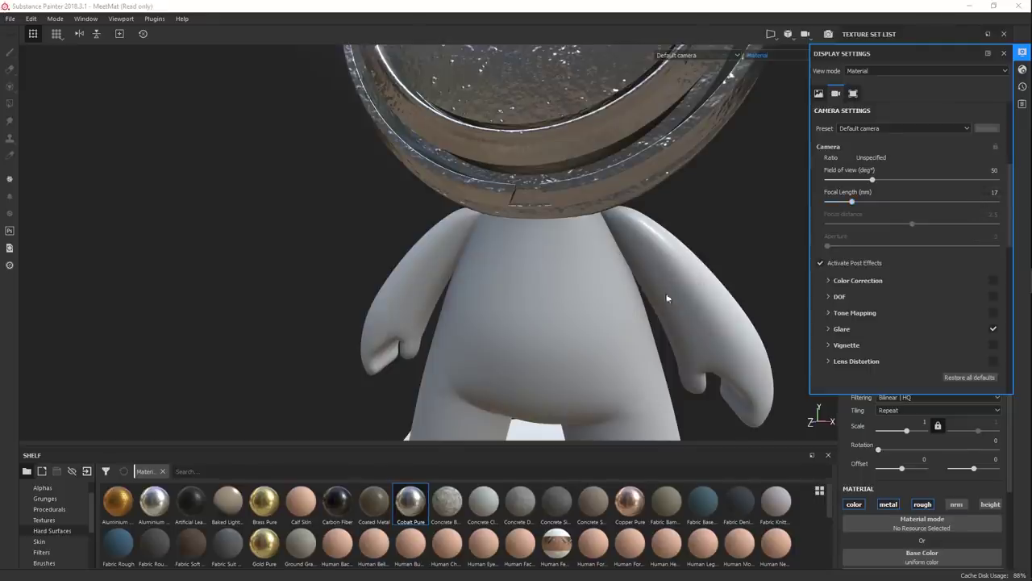
Frame the whole figure and raise the camera's focal length to about 32 mm, for a field of view of 27 degrees.
left_click_drag(616, 322, 643, 294, "alt")
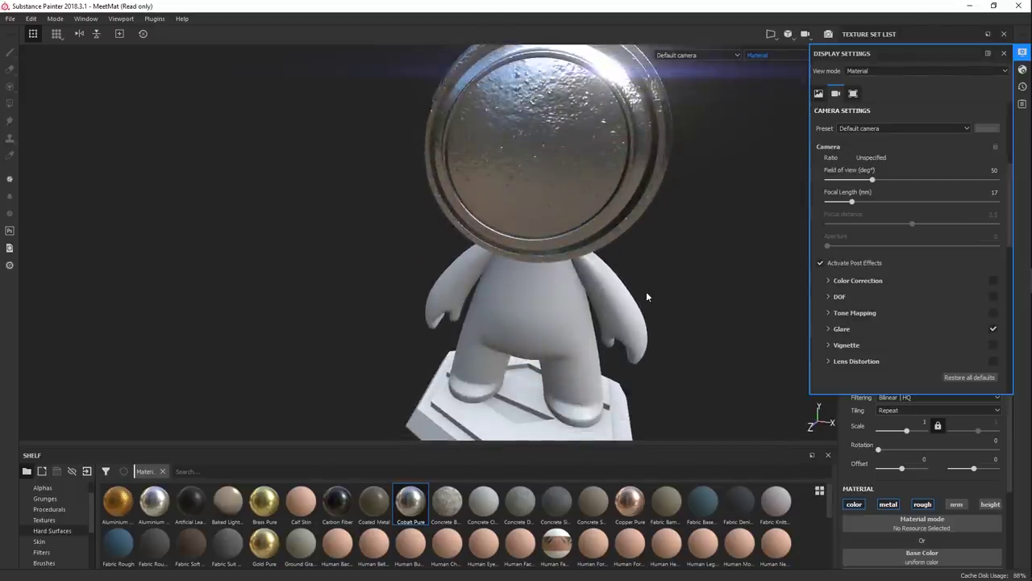
left_click_drag(612, 287, 612, 279, "alt")
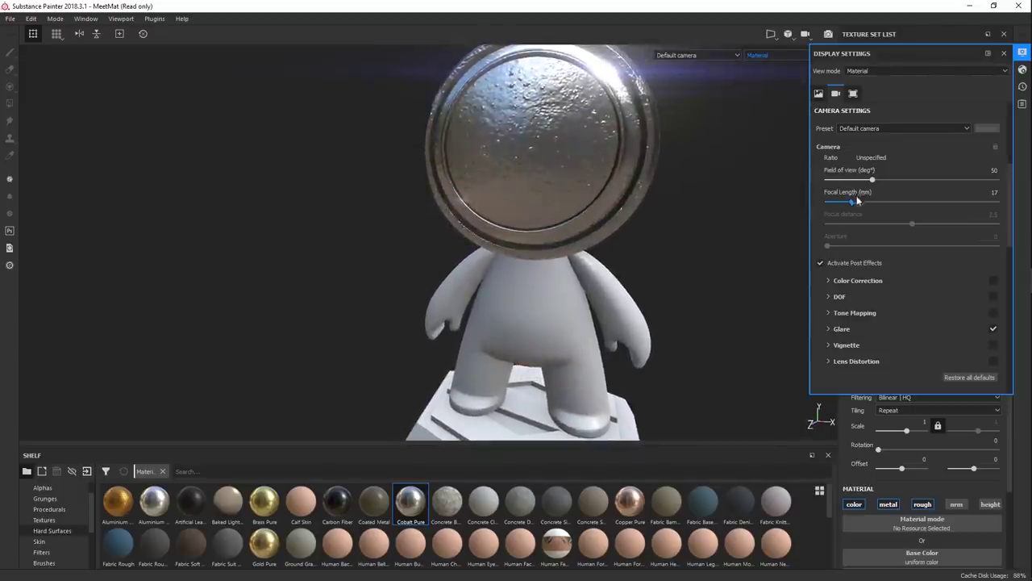
mouse_move(857, 201)
left_mouse_down()
mouse_move(879, 201)
mouse_move(864, 201)
left_mouse_up()
left_click_drag(312, 134, 592, 269, "alt")
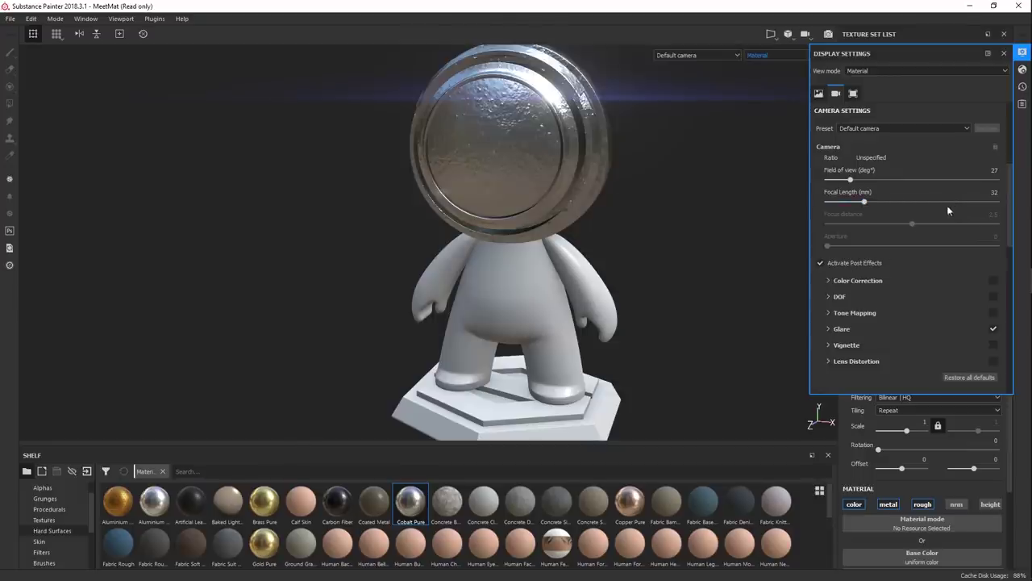
Toggle the post effects off and on to compare the glare on the head from several angles, leaving them activated.
left_click(865, 263)
left_click(867, 265)
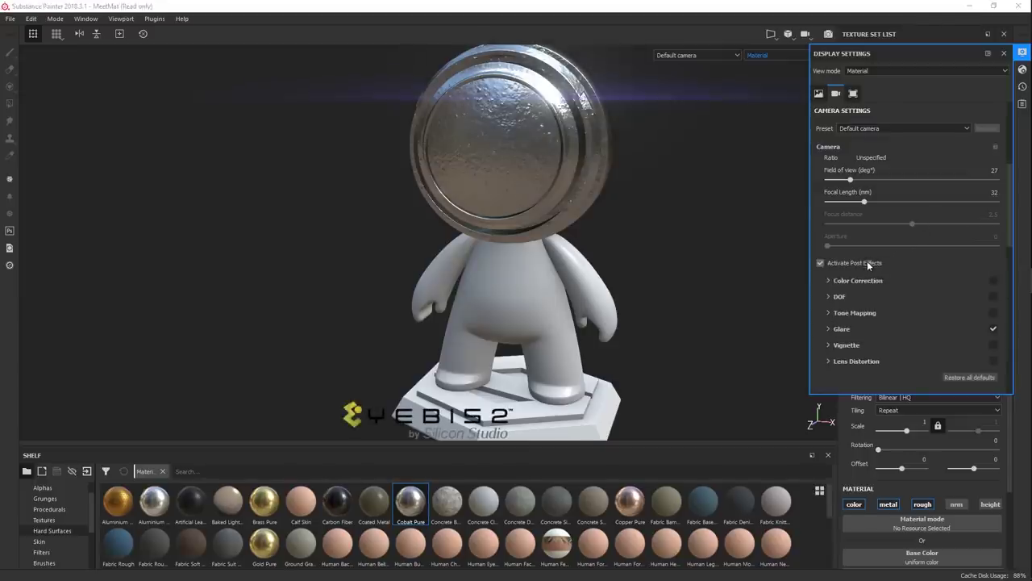
left_click(868, 264)
left_click(872, 266)
left_click(870, 266)
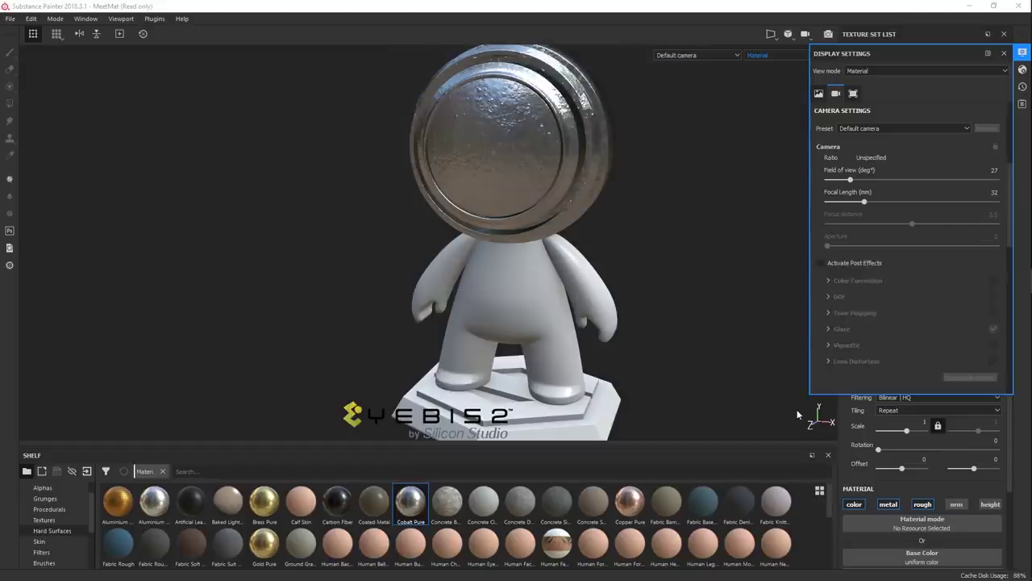
mouse_move(669, 288)
left_mouse_down("alt")
mouse_move(666, 307)
mouse_move(671, 272)
left_mouse_up("alt")
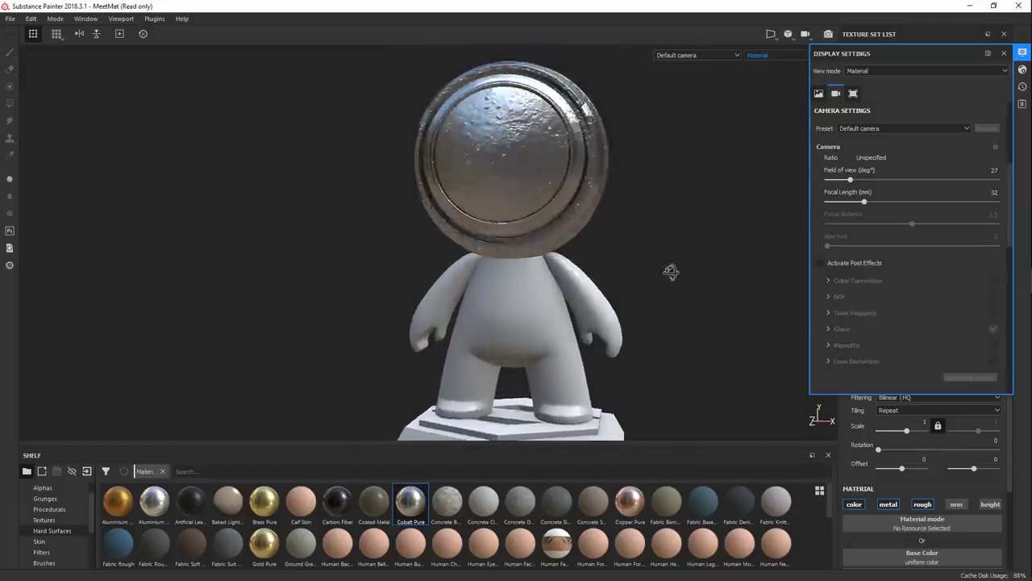
left_click(864, 264)
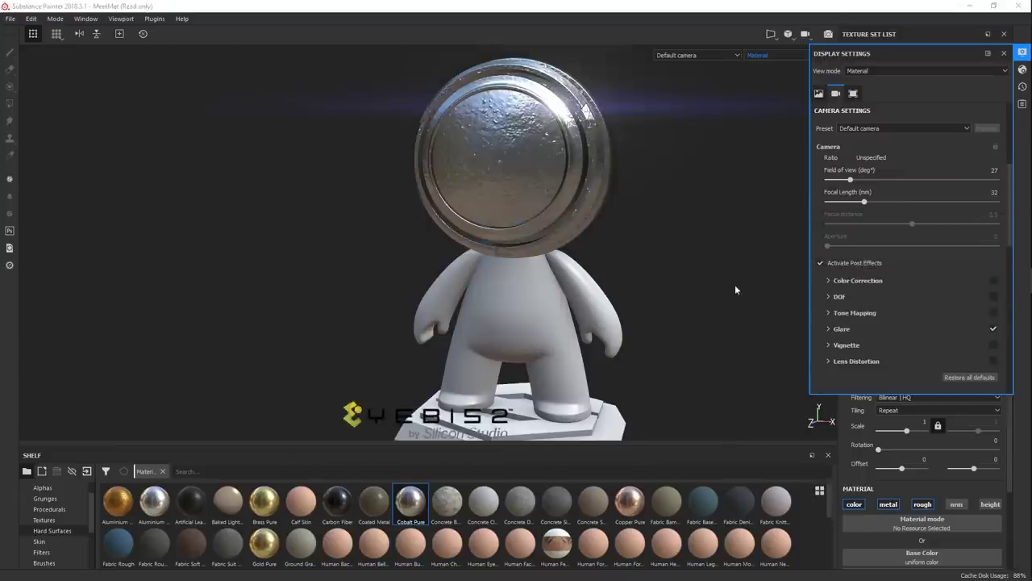
left_click_drag(735, 290, 659, 225, "alt")
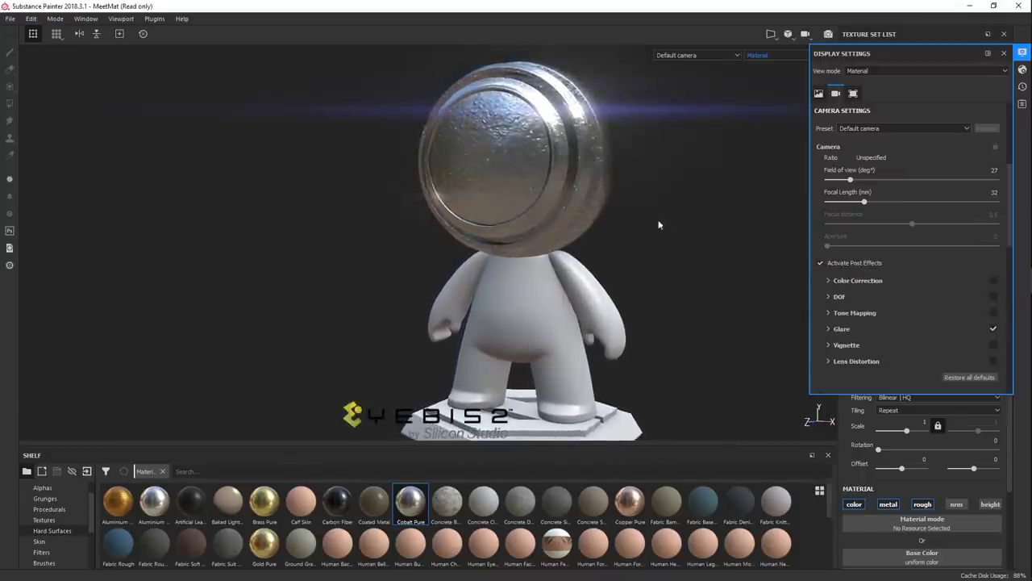
left_click(847, 262)
left_click(847, 262)
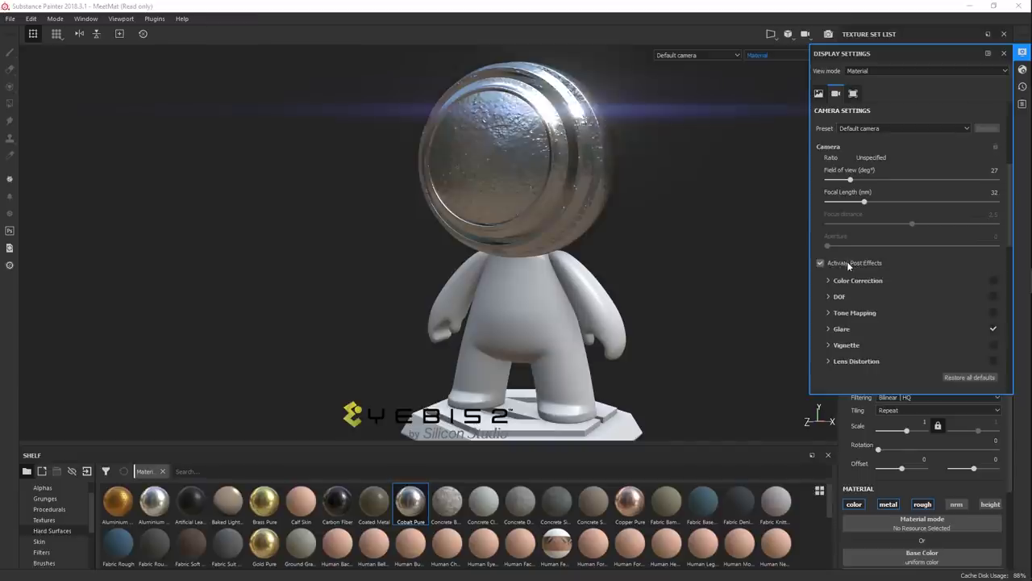
Deactivate and reactivate the post effects to compare how the head's glare looks.
left_click(847, 262)
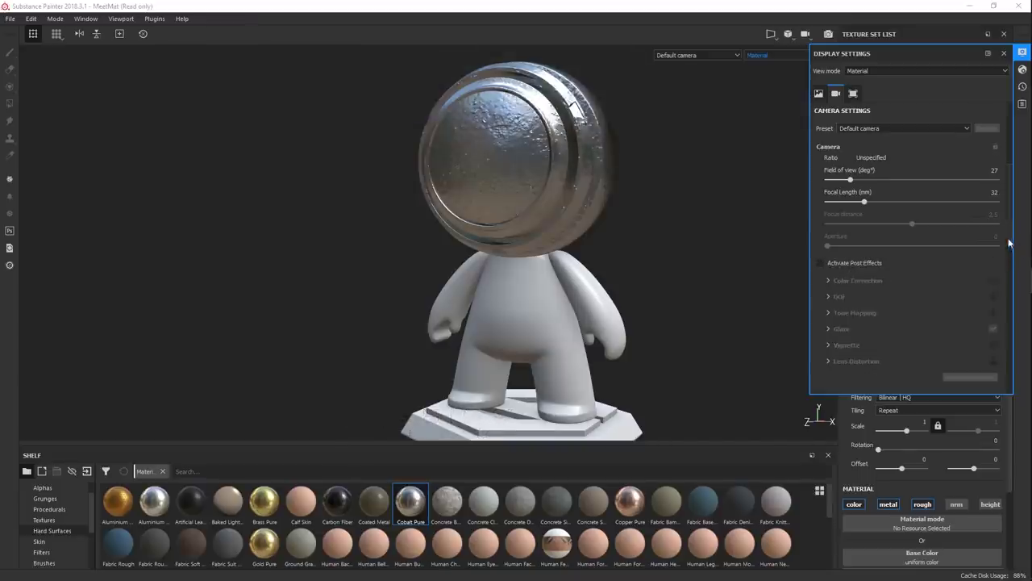
scroll(1012, 245, "down", 2)
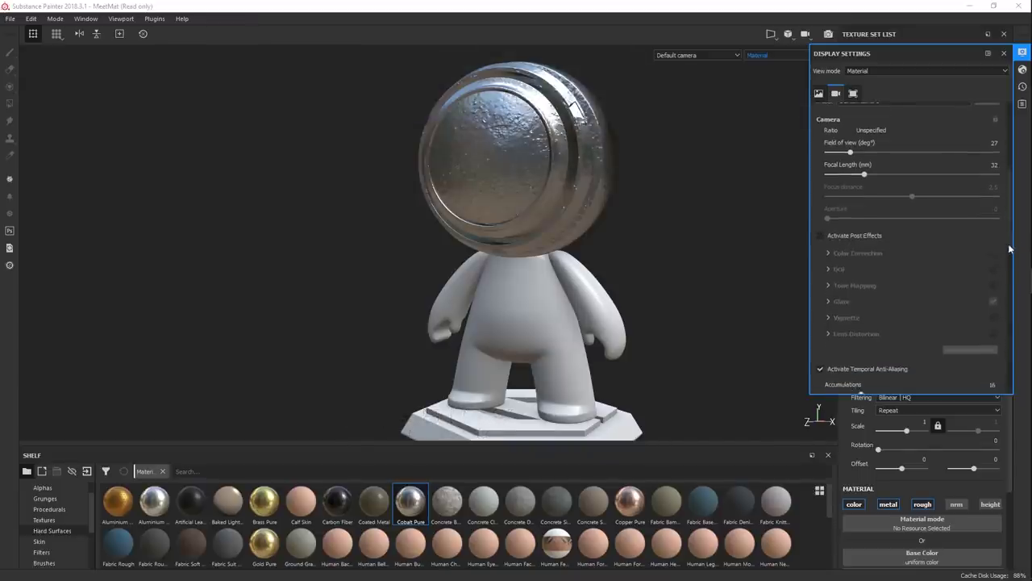
left_click(857, 234)
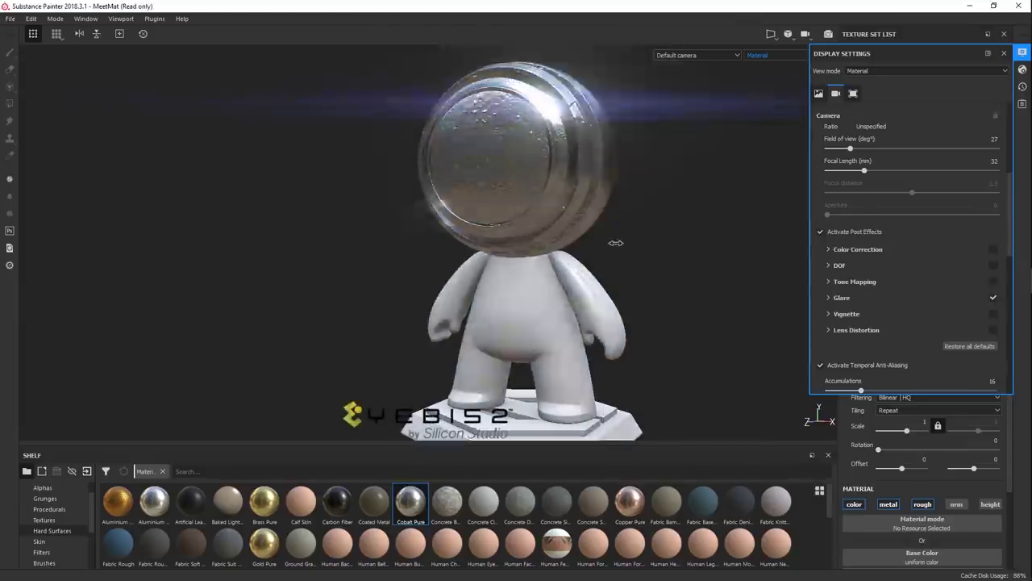
Raise the environment exposure to about 1.2 EV to intensify the lighting and glare.
scroll(1004, 242, "up", 10)
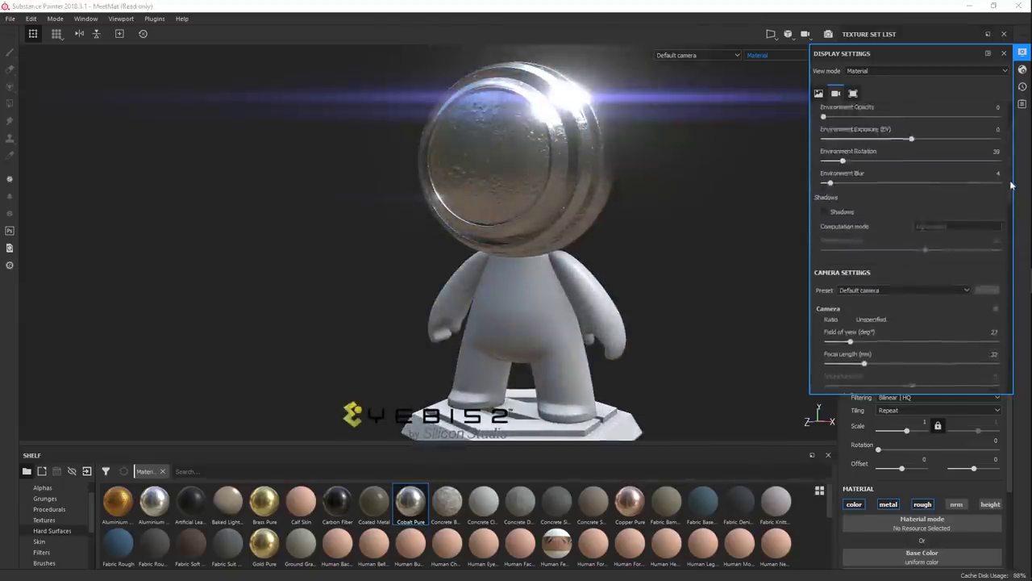
left_click_drag(907, 182, 941, 184)
scroll(869, 282, "down", 6)
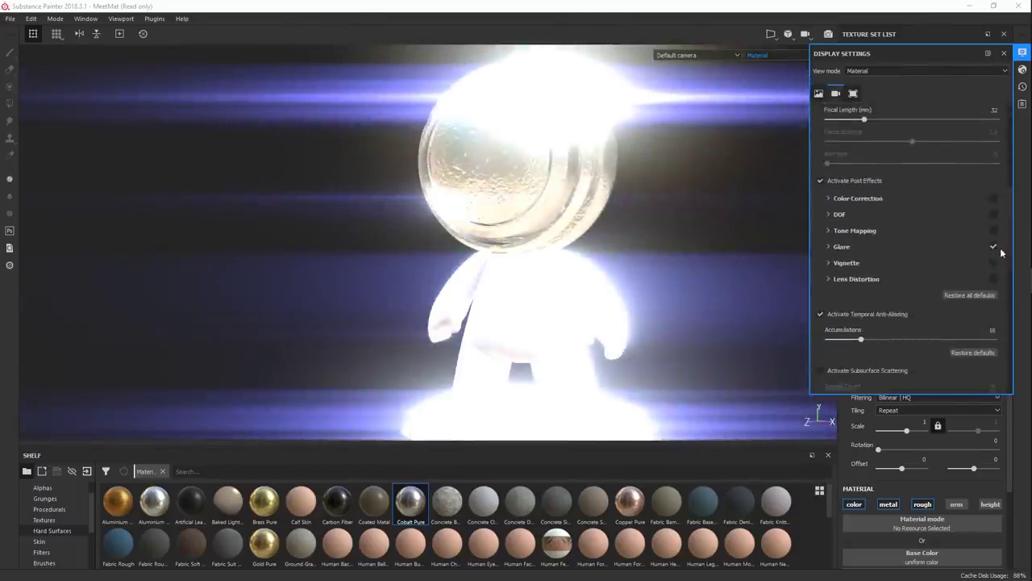
Toggle the post effects to compare the overexposed figure with and without glare, leaving them deactivated.
left_click(857, 189)
left_click(856, 189)
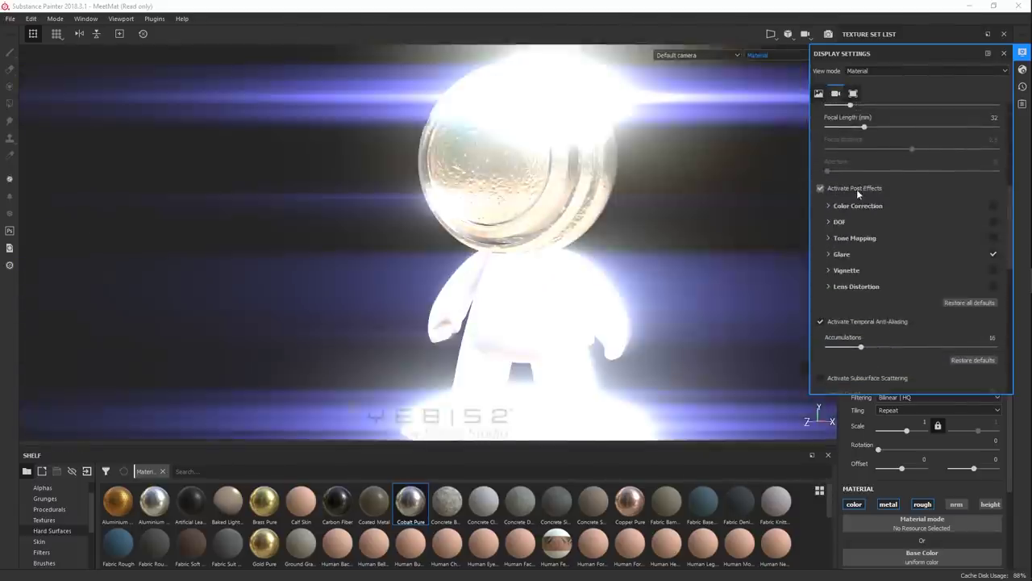
left_click(856, 188)
scroll(1008, 212, "up", 6)
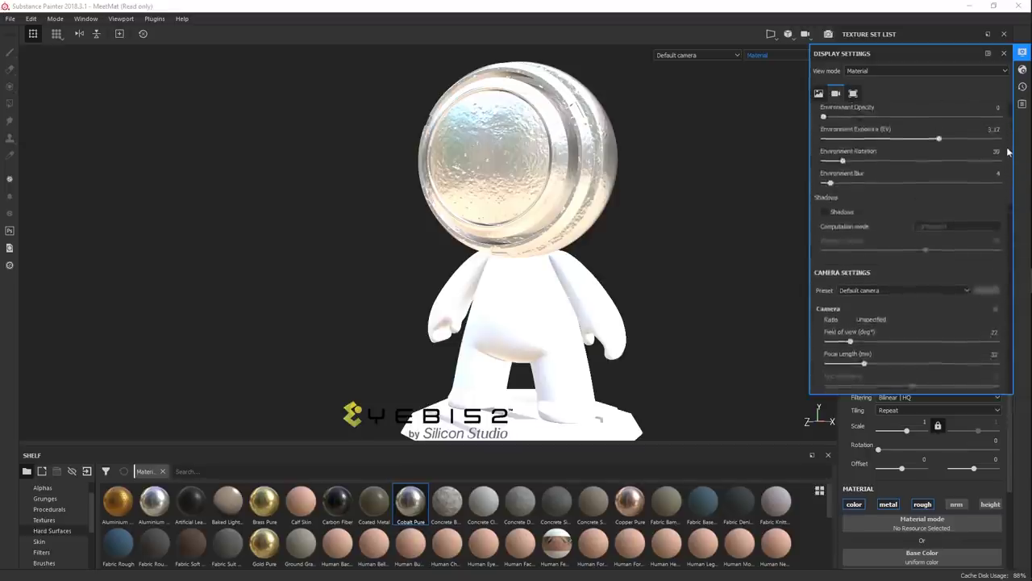
scroll(1005, 213, "down", 6)
scroll(1005, 213, "up", 1)
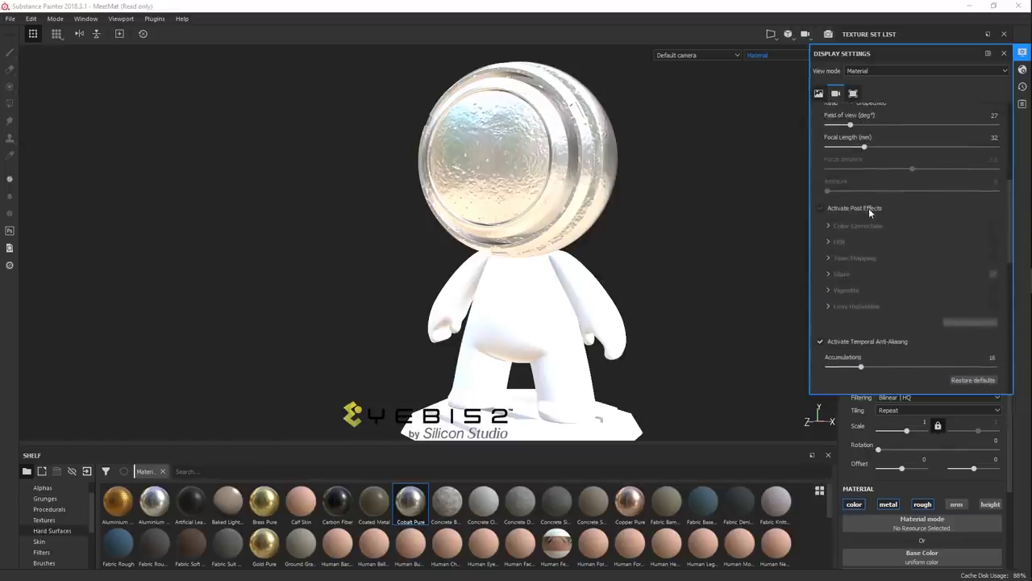
left_click(873, 208)
left_click(873, 208)
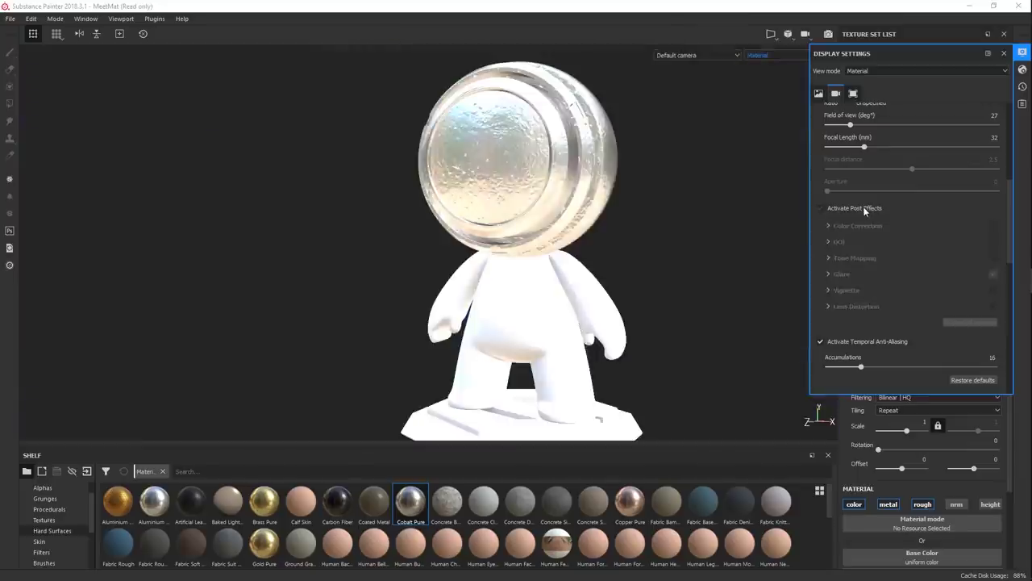
Reset the environment exposure to 0 EV.
scroll(1009, 208, "up", 3)
left_click_drag(915, 184, 938, 184)
type("0")
key("Return")
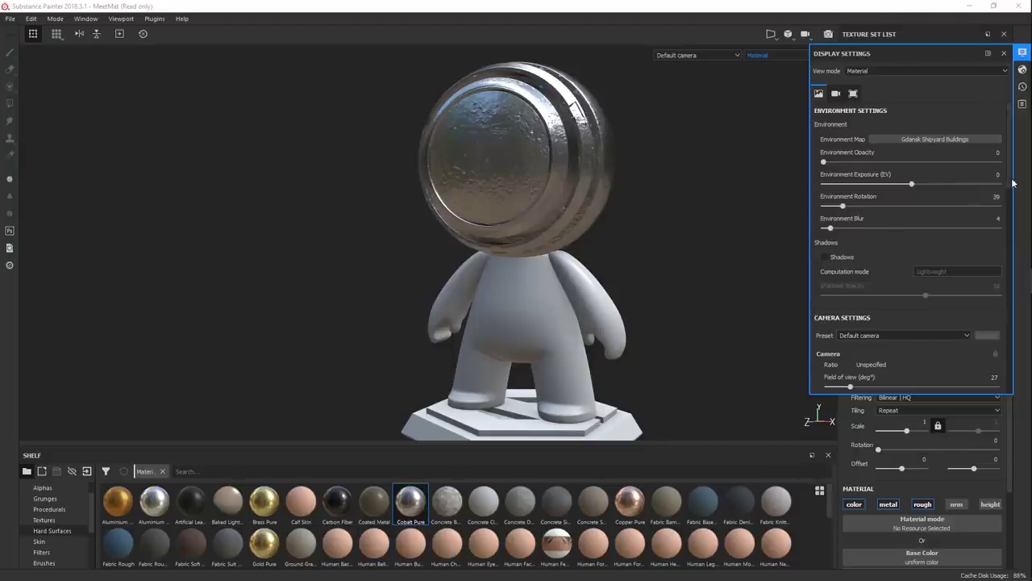
Look through the remaining display settings, including the viewport settings and the temporal anti-aliasing option.
scroll(1008, 203, "down", 2)
scroll(1006, 202, "down", 1)
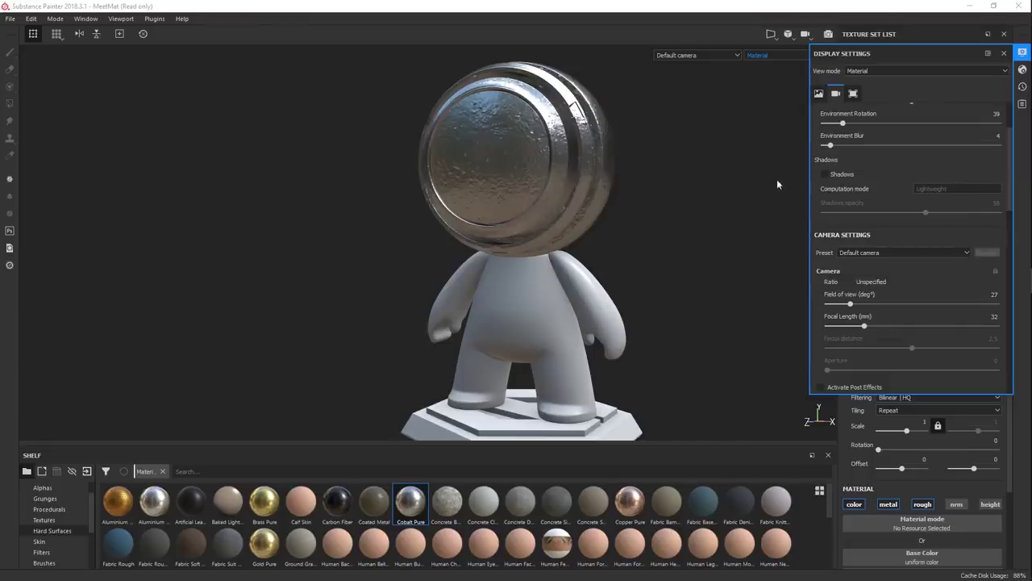
left_click(722, 242)
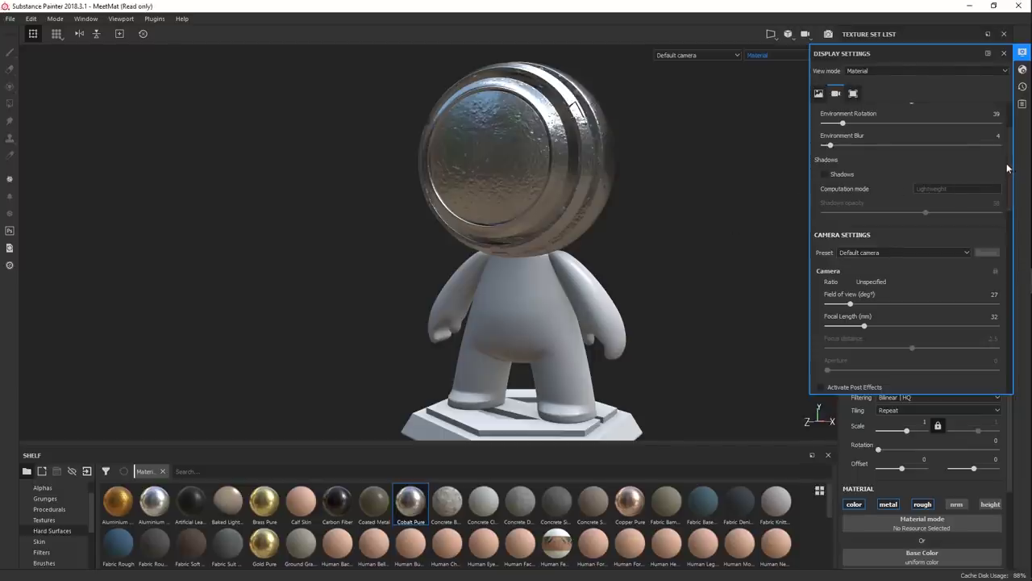
left_click_drag(1006, 169, 1004, 148)
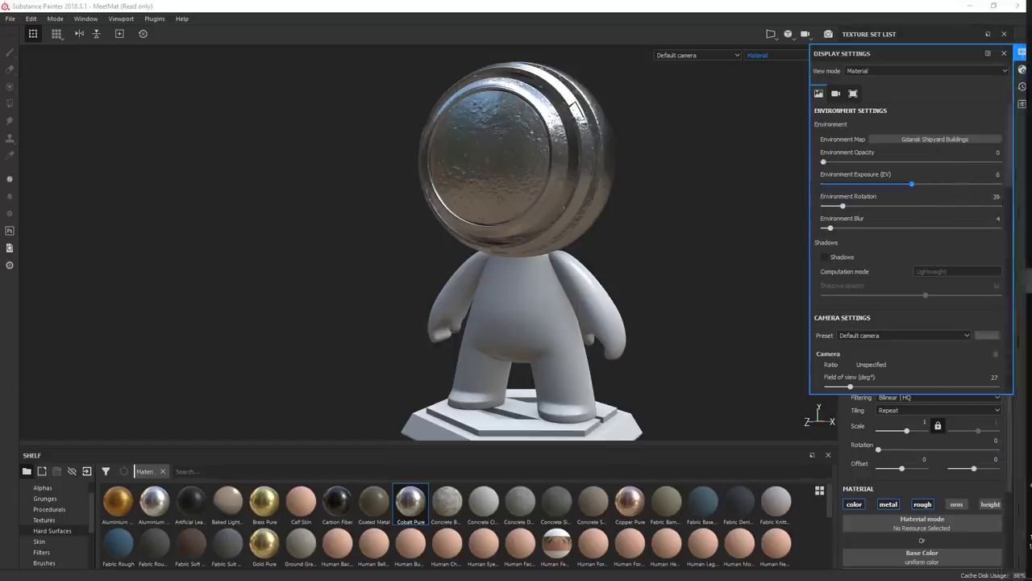
left_click_drag(1004, 184, 998, 350)
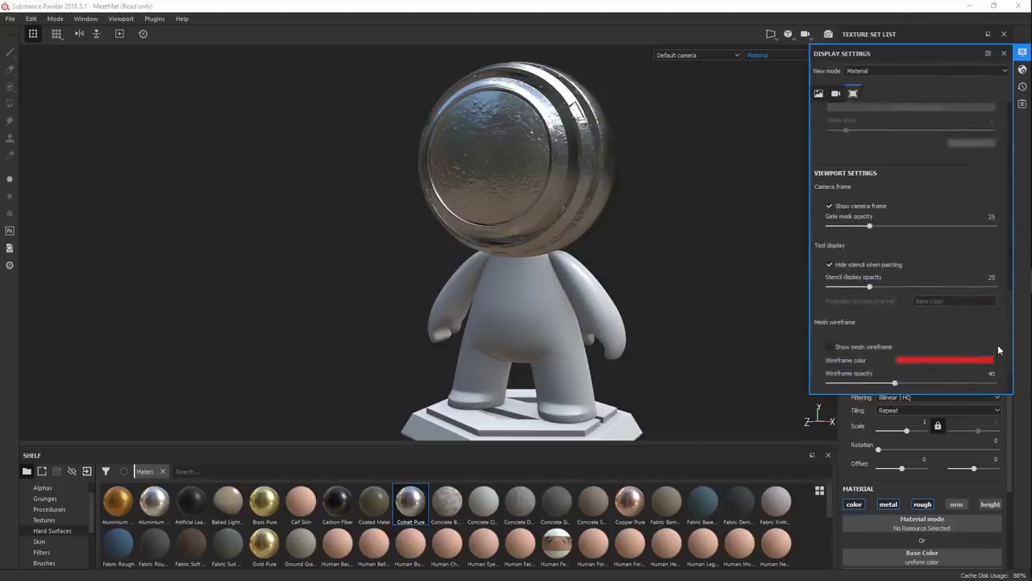
scroll(868, 351, "up", 1)
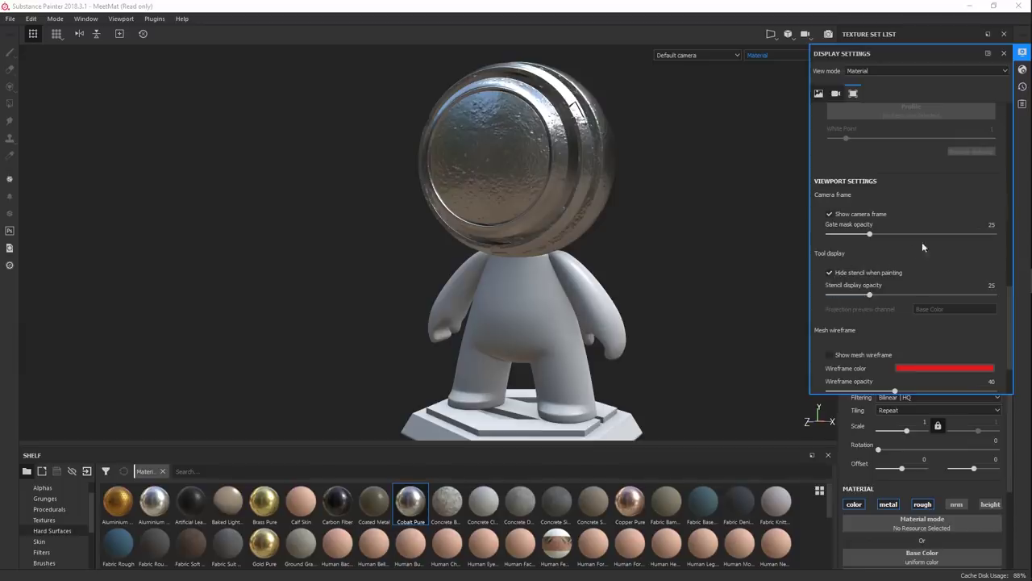
left_click_drag(1010, 305, 990, 227)
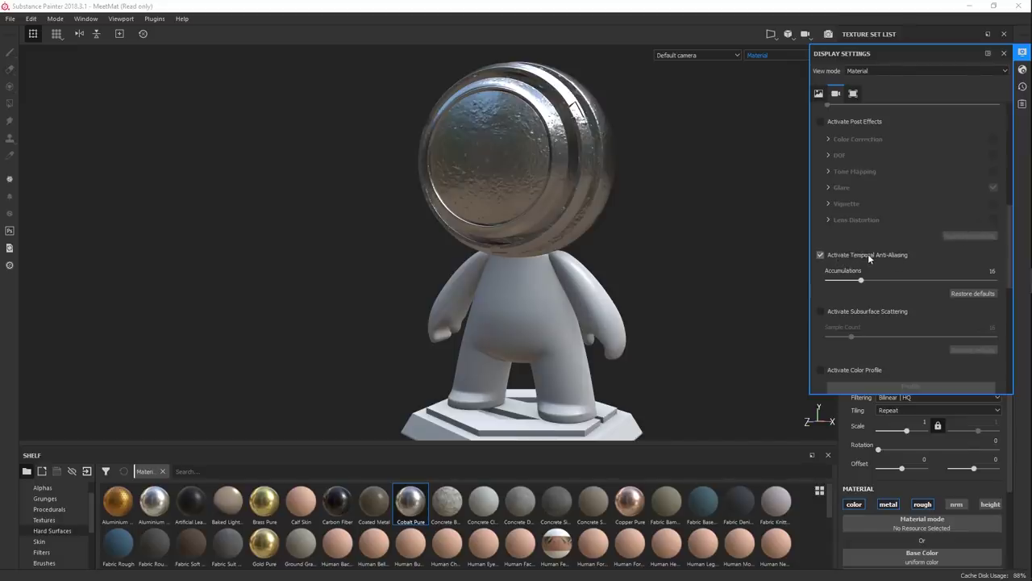
mouse_move(898, 255)
Open the shader settings and examine the available shaders and the subsurface scattering parameters, keeping pbr-metal-rough.
left_click(1022, 69)
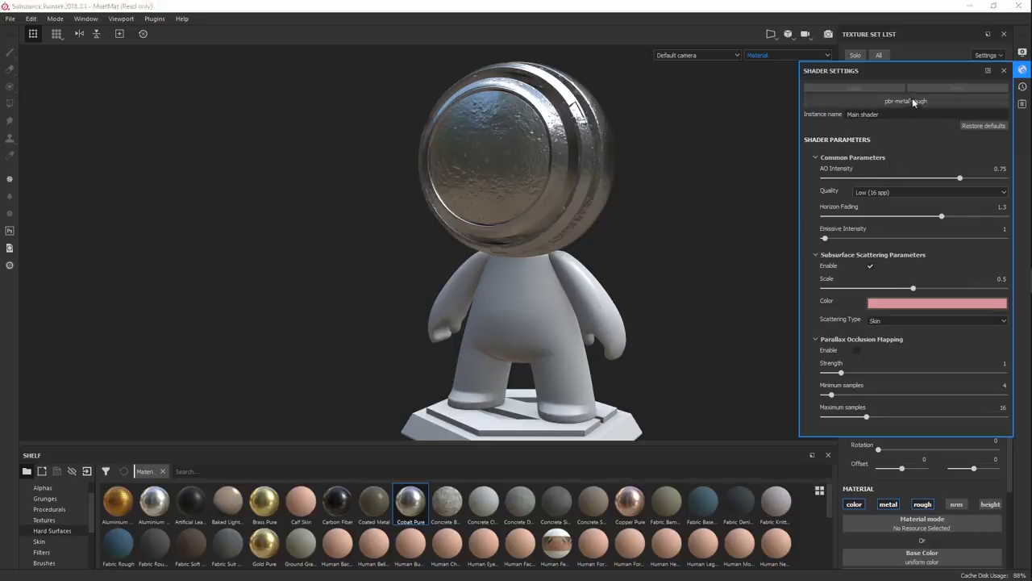
left_click(908, 102)
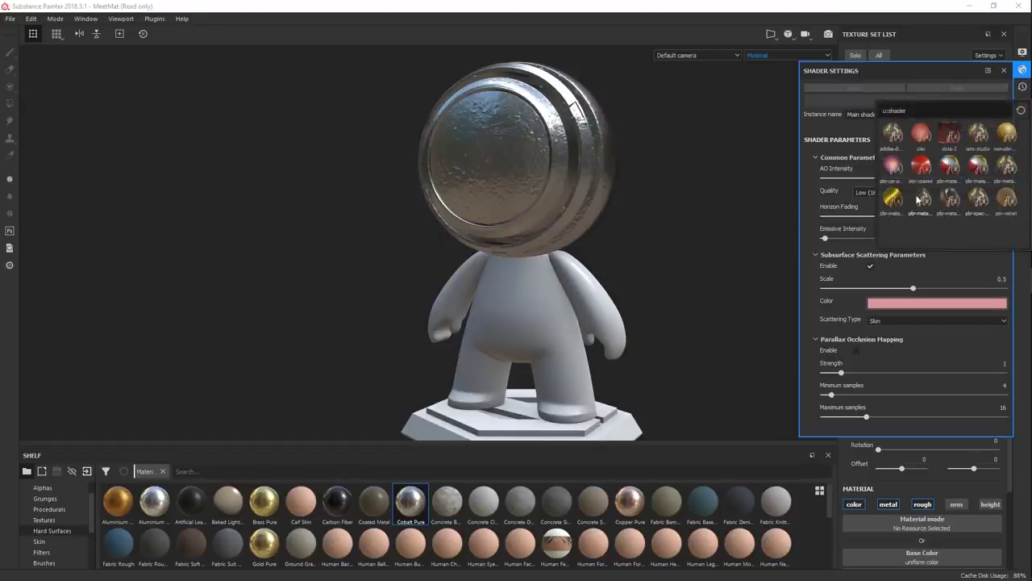
mouse_move(917, 205)
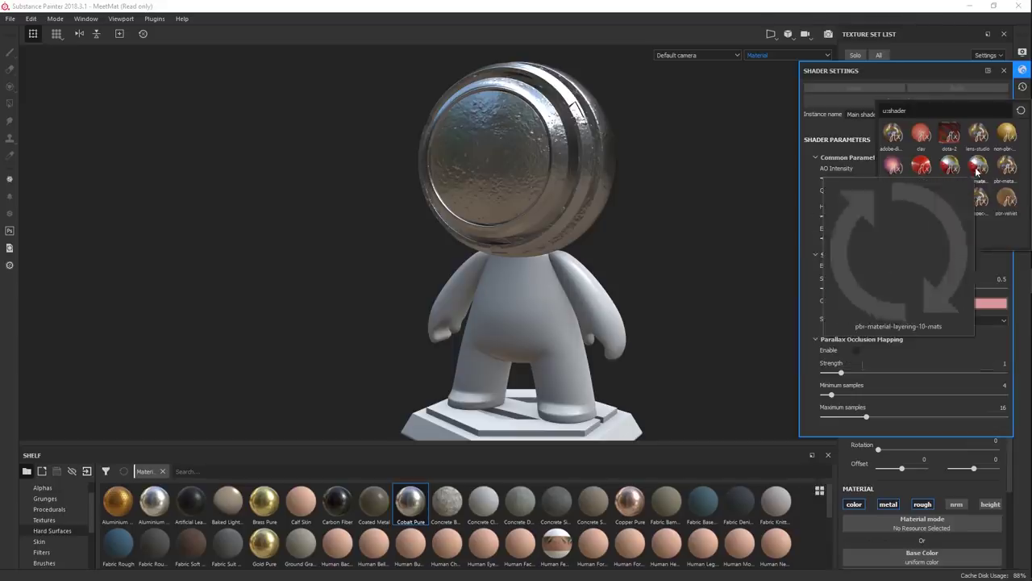
mouse_move(977, 169)
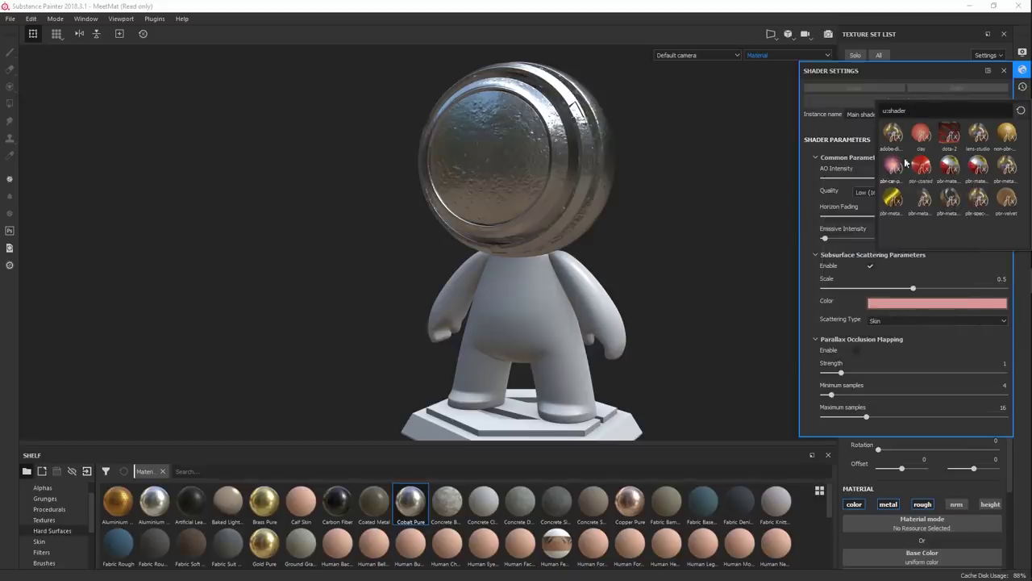
mouse_move(924, 167)
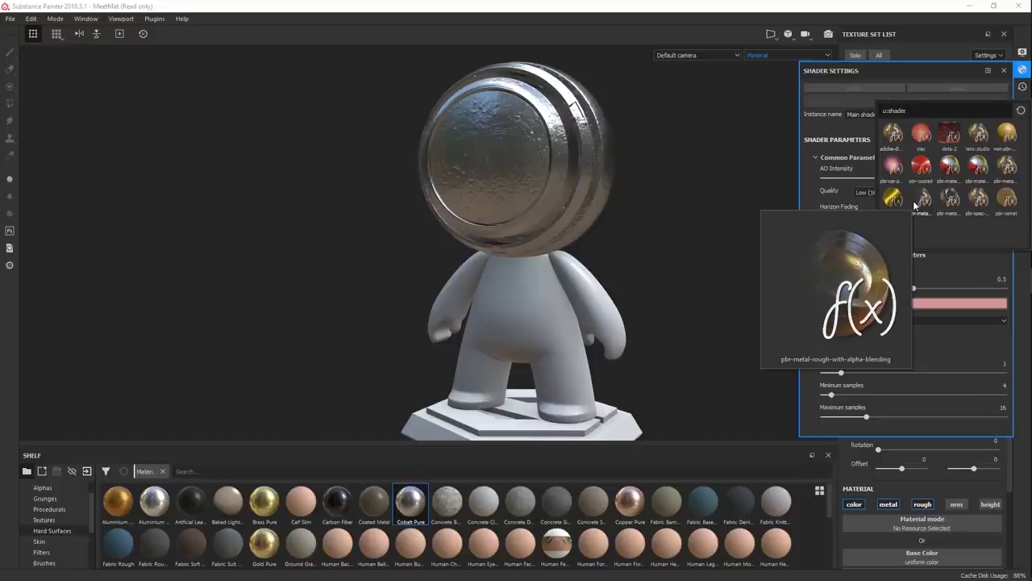
left_click(994, 260)
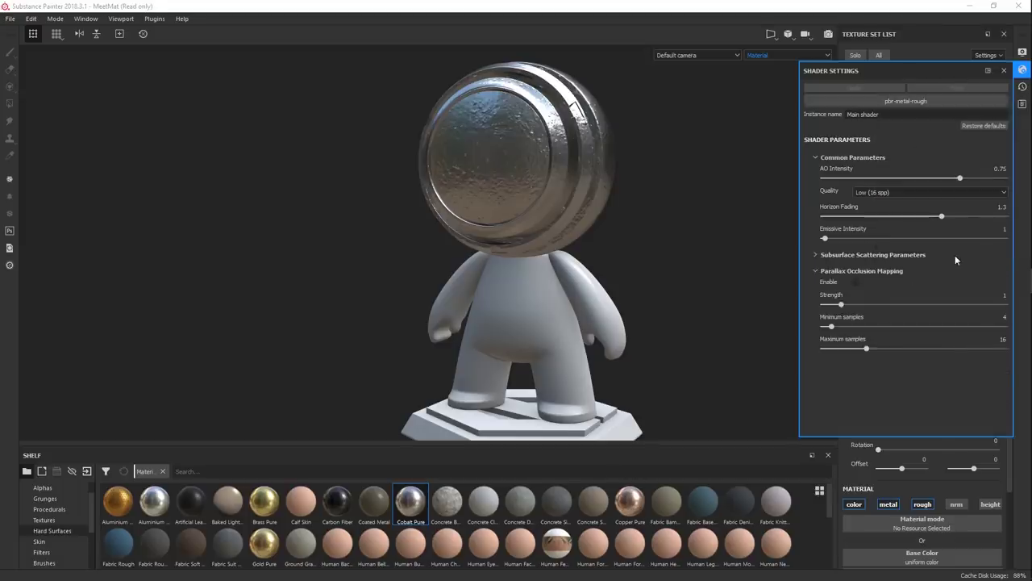
left_click(954, 255)
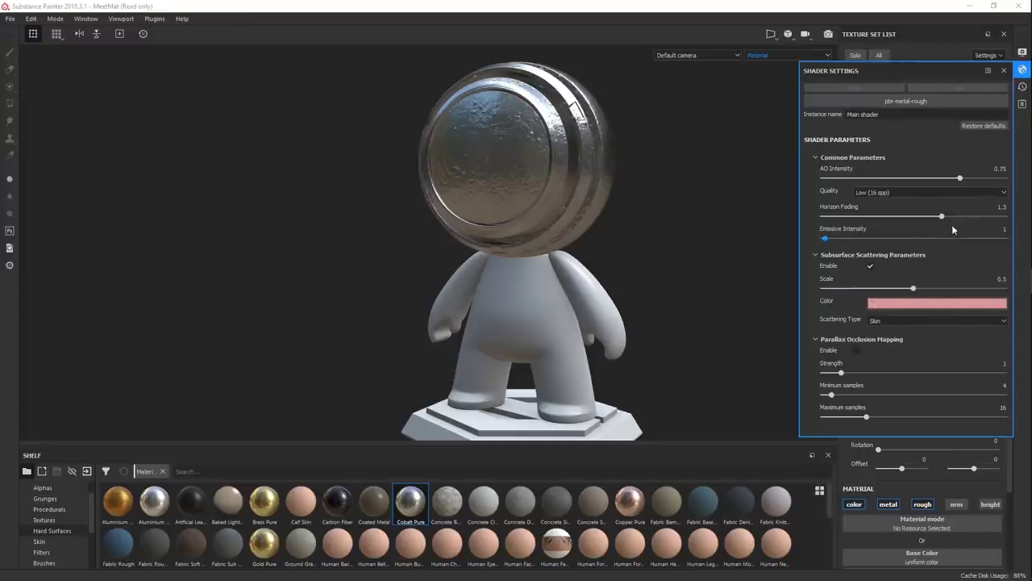
Lower the main shader's AO intensity to 0, inspect the body, and close the shader settings.
mouse_move(958, 177)
left_mouse_down()
mouse_move(836, 173)
mouse_move(1005, 178)
mouse_move(838, 176)
mouse_move(958, 169)
mouse_move(823, 178)
mouse_move(988, 184)
mouse_move(903, 175)
mouse_move(793, 208)
mouse_move(968, 191)
left_mouse_up()
scroll(748, 332, "up", 3)
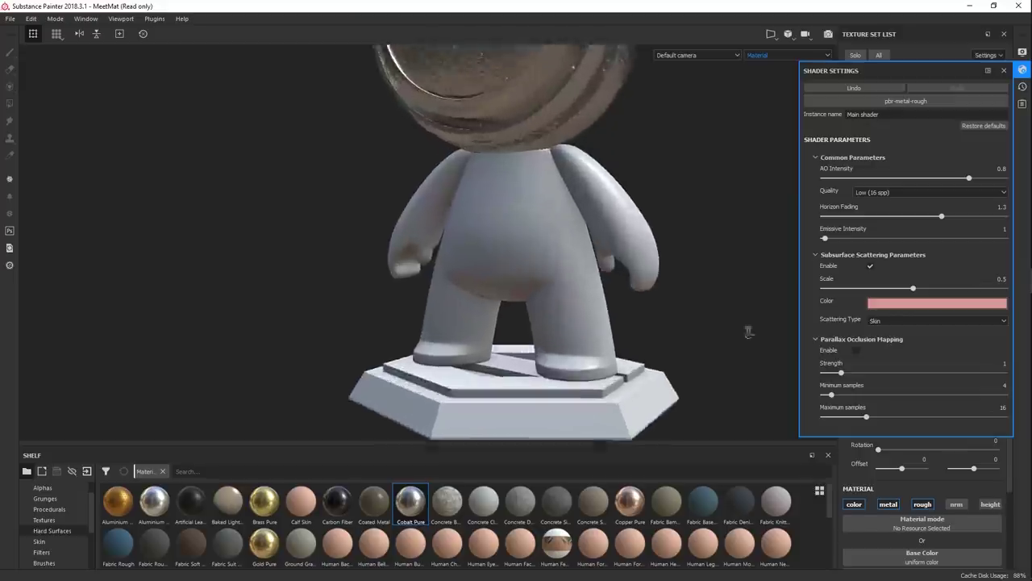
scroll(748, 332, "up", 3)
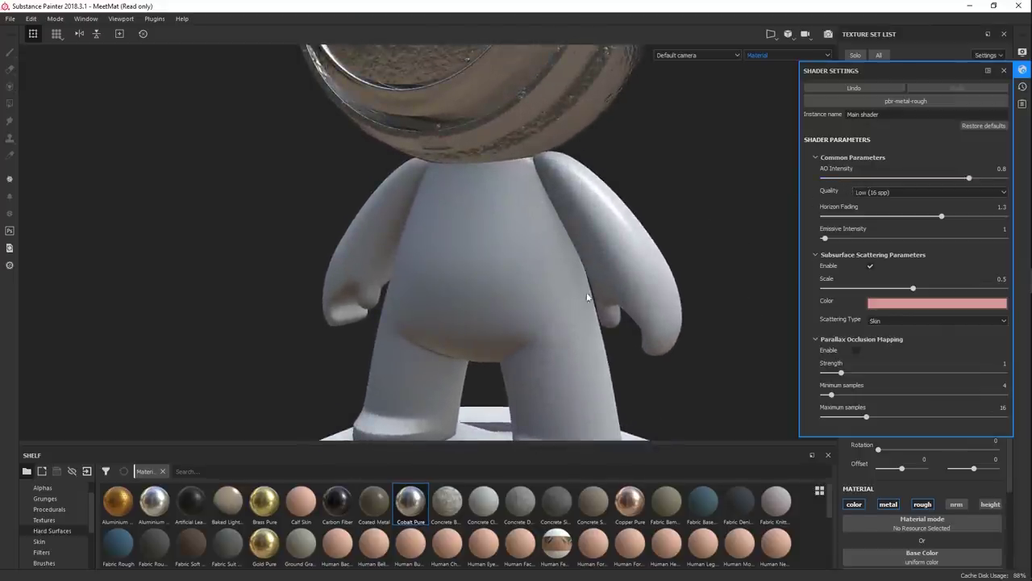
mouse_move(968, 177)
left_mouse_down()
mouse_move(798, 179)
mouse_move(917, 194)
mouse_move(1006, 178)
mouse_move(822, 178)
left_mouse_up()
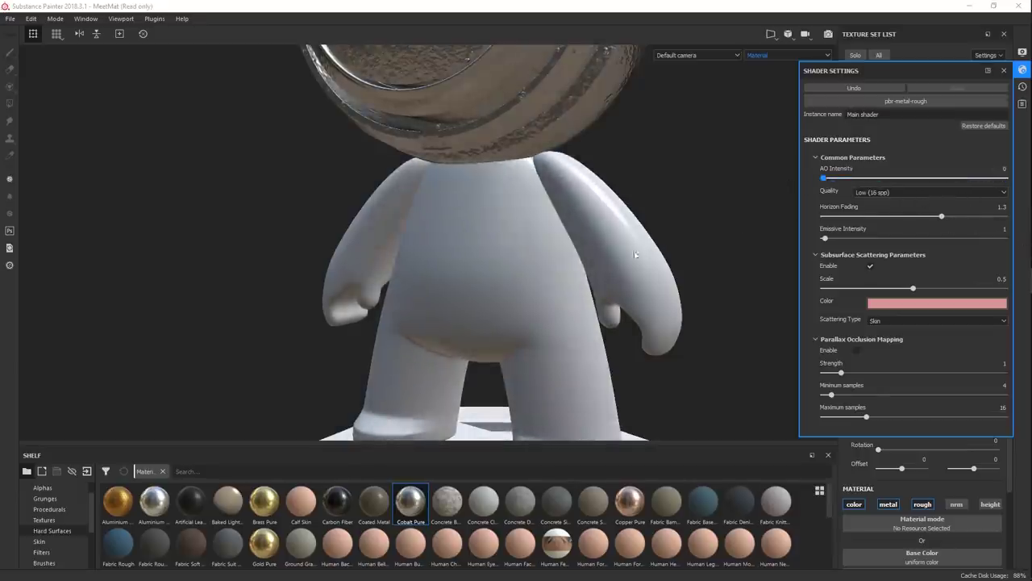
left_click_drag(559, 230, 684, 309, "alt")
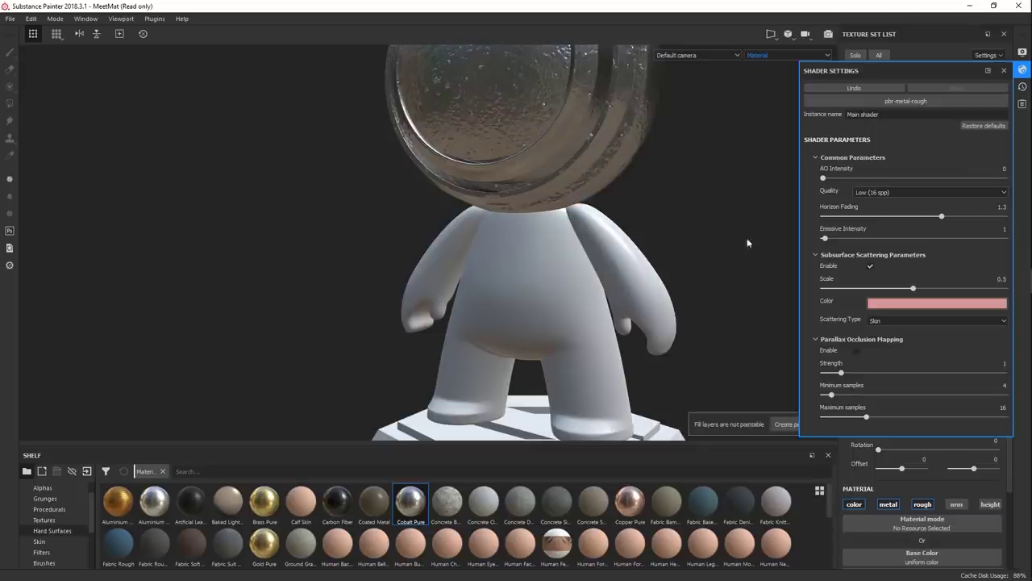
left_click(1004, 70)
mouse_move(691, 326)
left_mouse_down("alt")
mouse_move(650, 237)
mouse_move(653, 194)
left_mouse_up("alt")
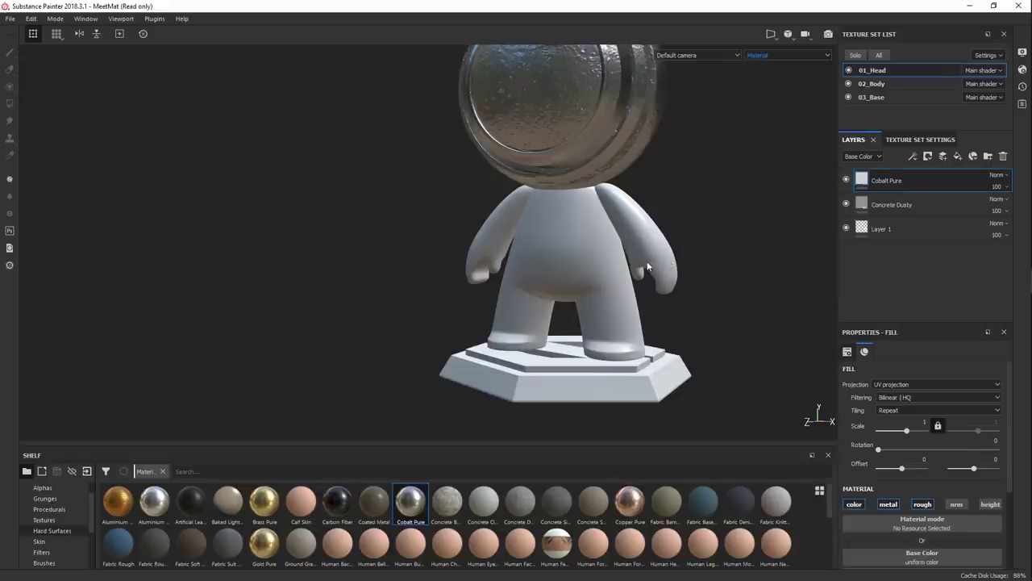
left_click_drag(641, 230, 675, 223, "alt")
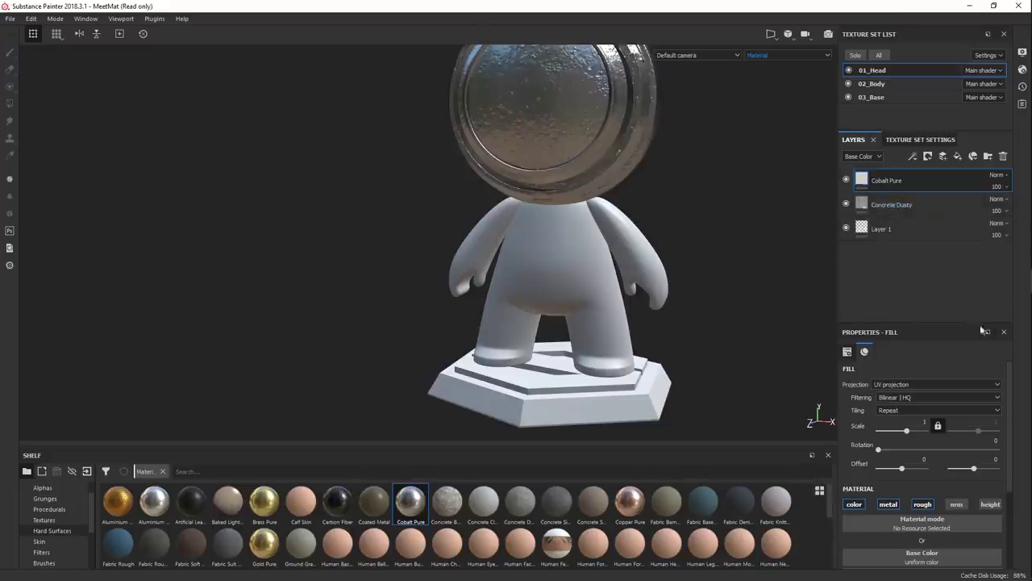
Reduce the metallic value of the Cobalt Pure fill layer on the head to about 0.88.
scroll(1009, 472, "down", 3)
scroll(1009, 472, "down", 2)
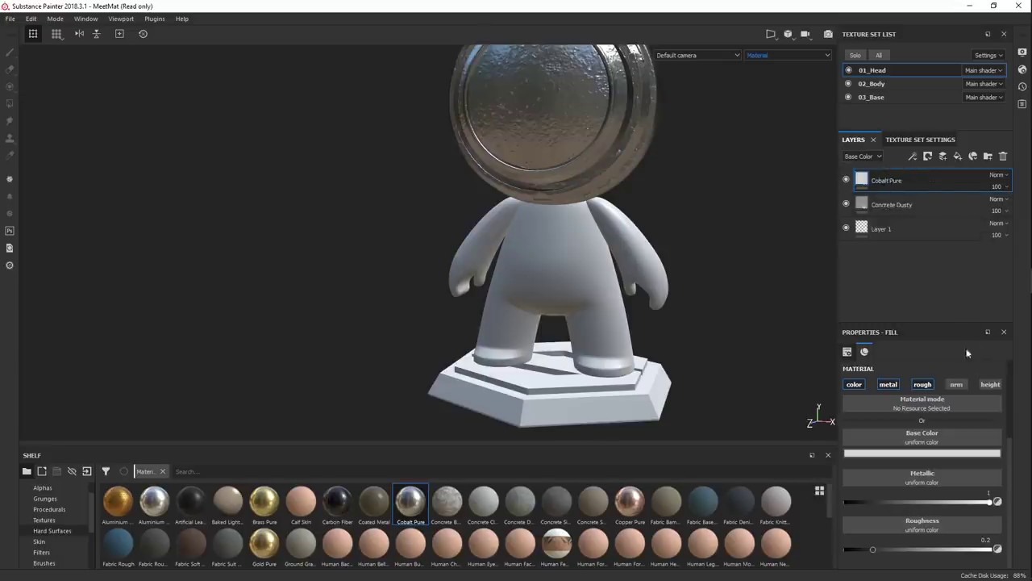
scroll(778, 346, "up", 3)
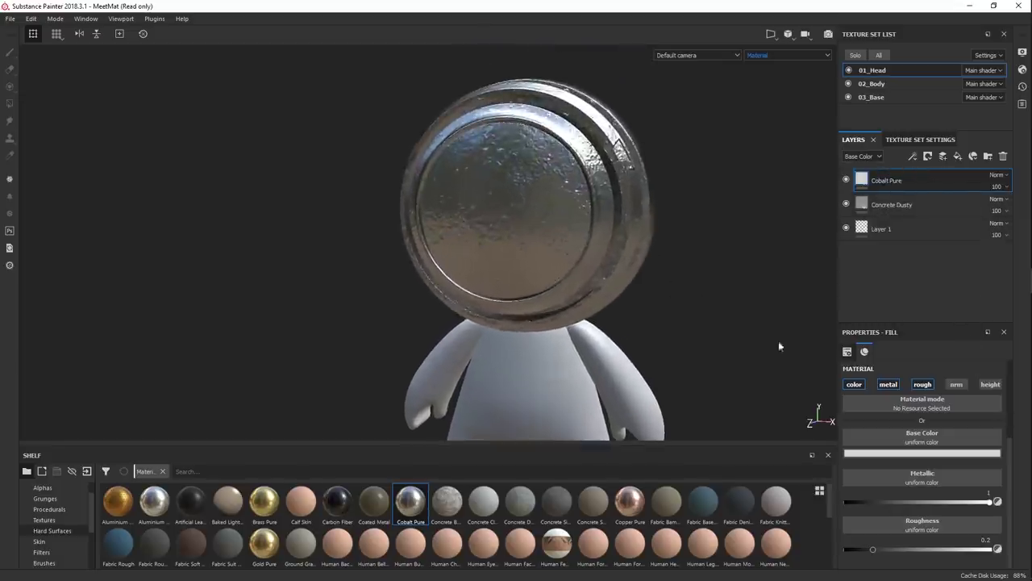
mouse_move(989, 502)
left_mouse_down()
mouse_move(897, 510)
mouse_move(940, 517)
mouse_move(957, 515)
mouse_move(955, 503)
mouse_move(941, 505)
mouse_move(971, 505)
mouse_move(914, 506)
mouse_move(972, 504)
left_mouse_up()
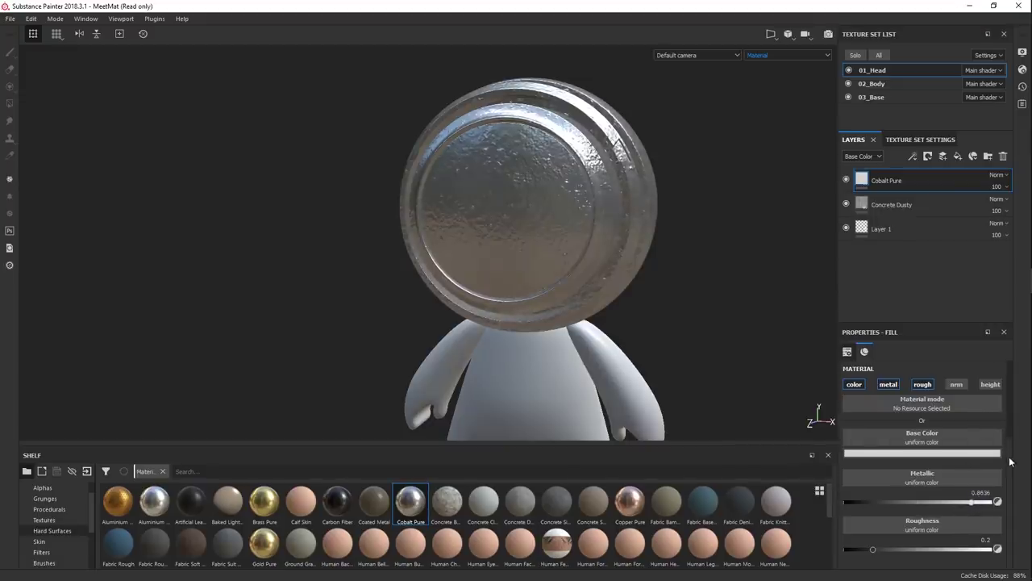